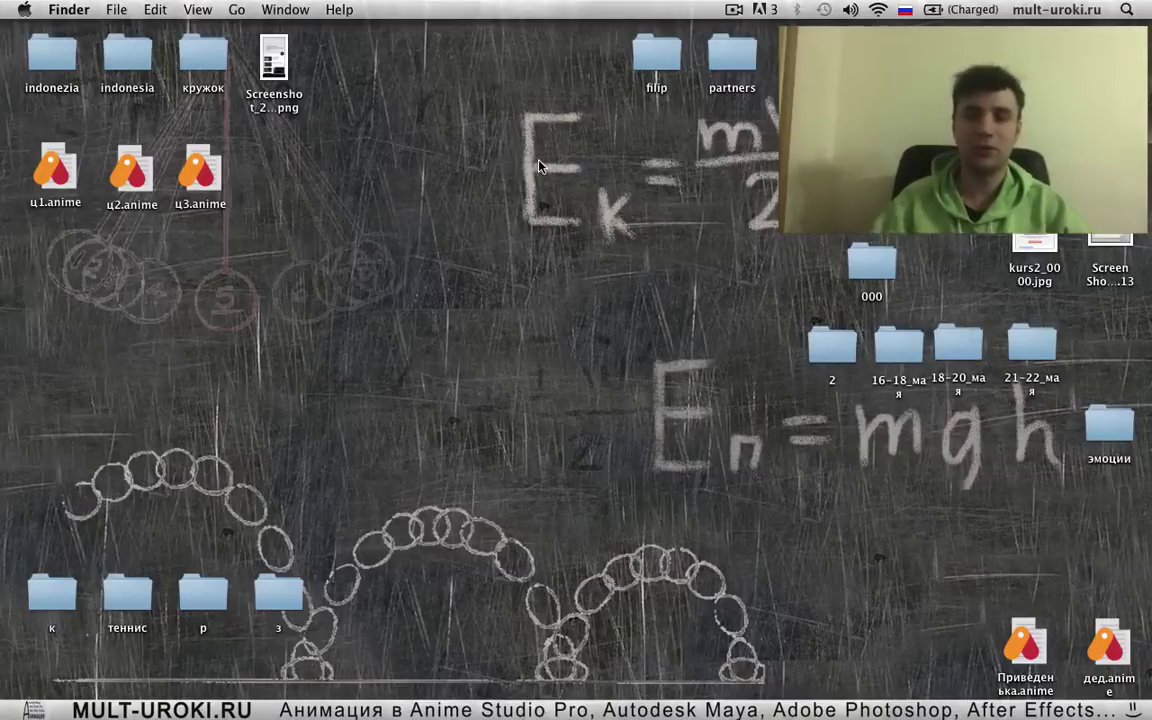
- Launch Anime Studio Pro and import the ghost object from Приведенька.anime on the desktop into the untitled project
left_click(19, 248)
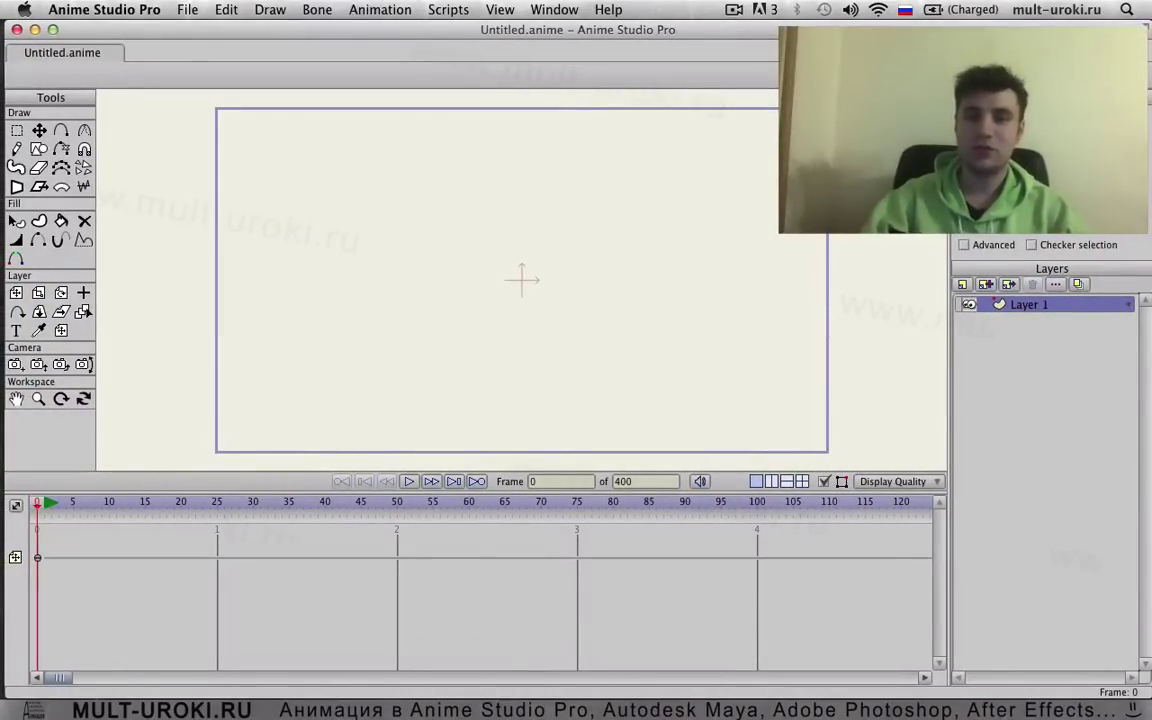
left_click_drag(788, 31, 508, 31)
left_click(1033, 650)
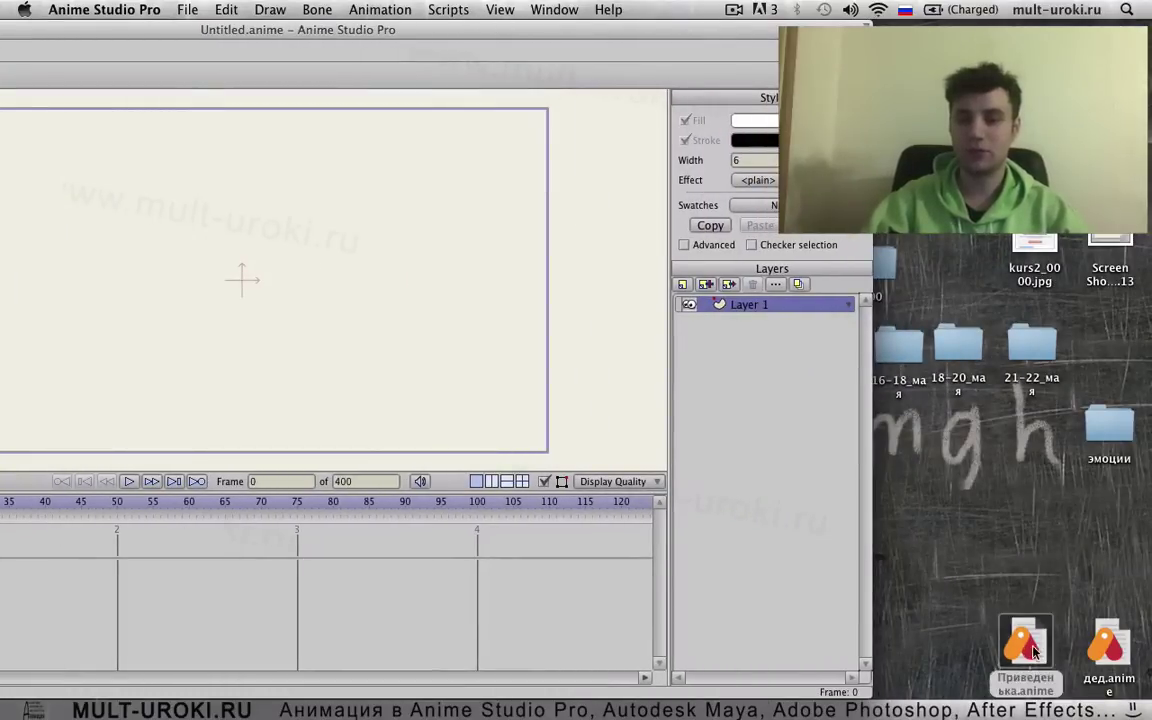
left_click_drag(1033, 650, 292, 242)
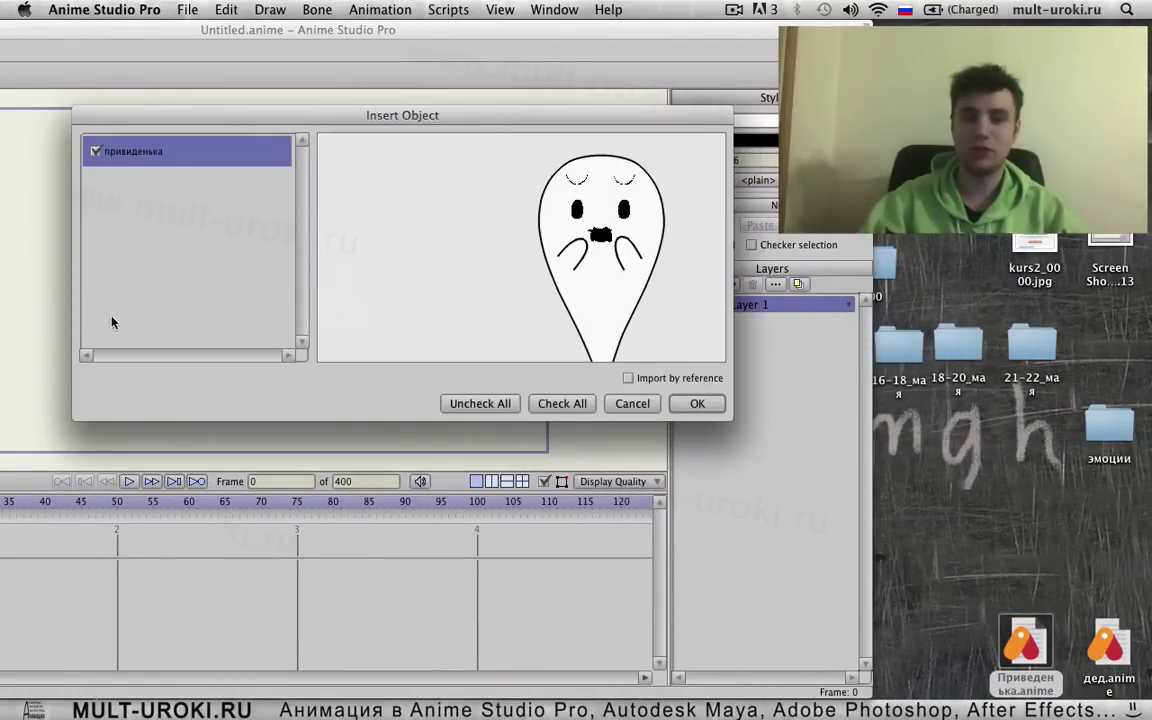
left_click(95, 150)
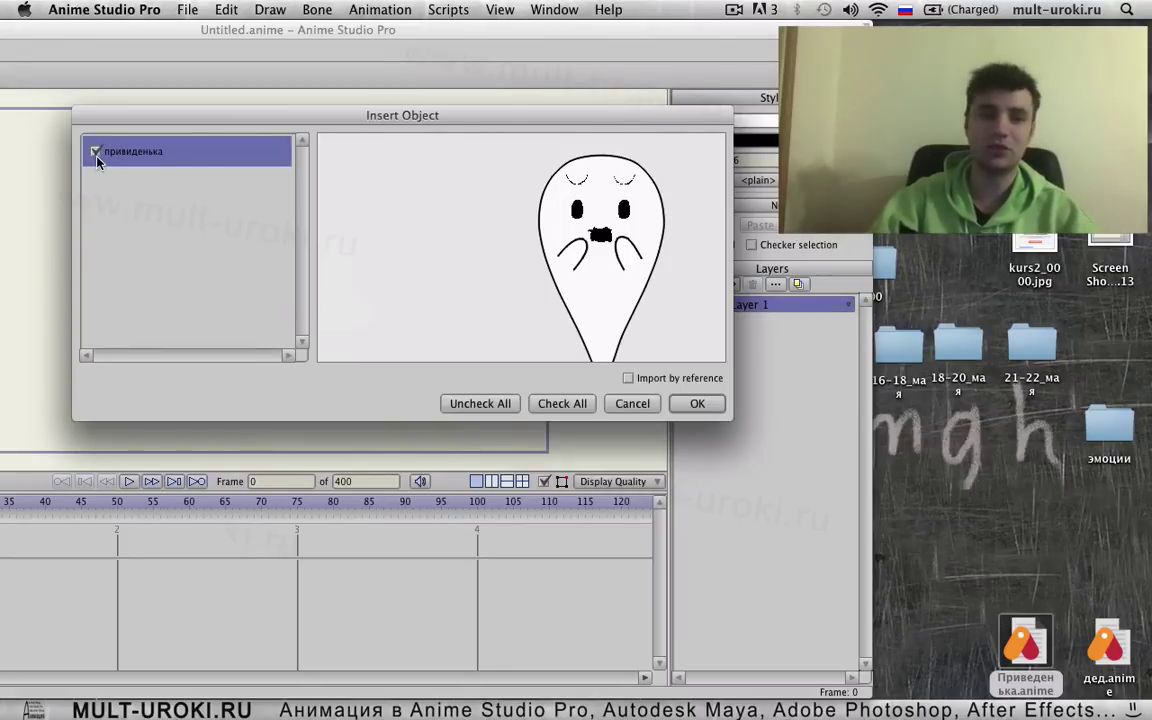
left_click(698, 404)
double_click(504, 37)
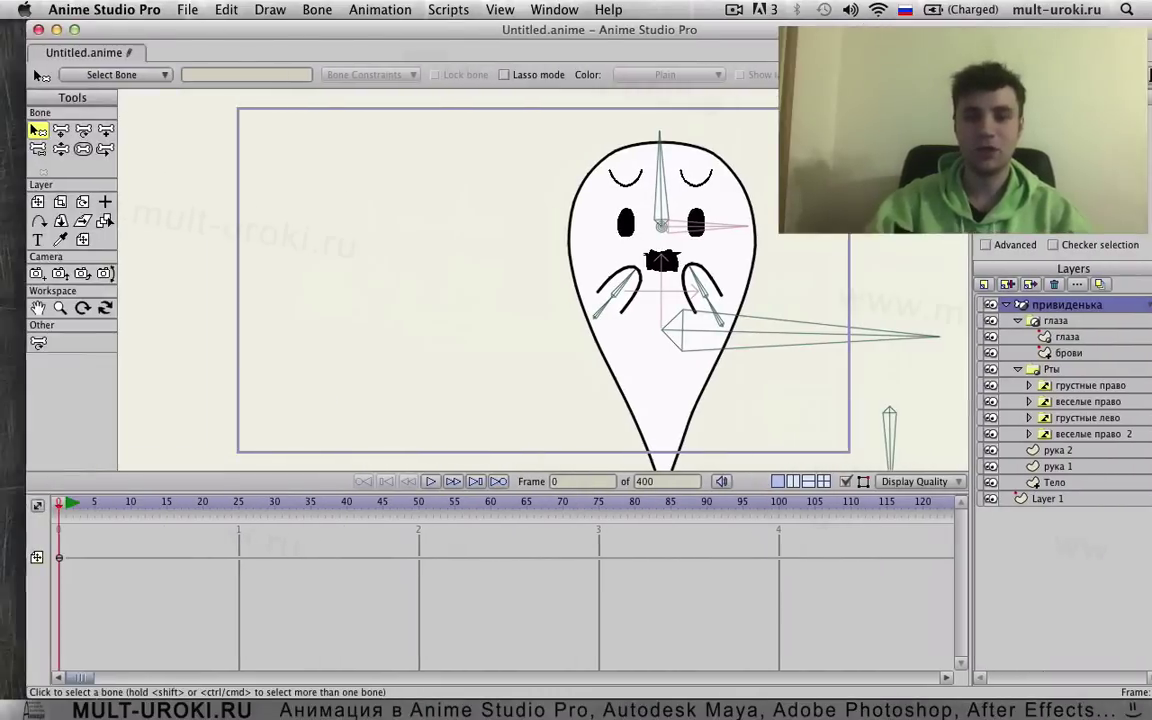
- Go to frame 45 and import the ghost from Приведенька.anime again at that frame
left_click(359, 503)
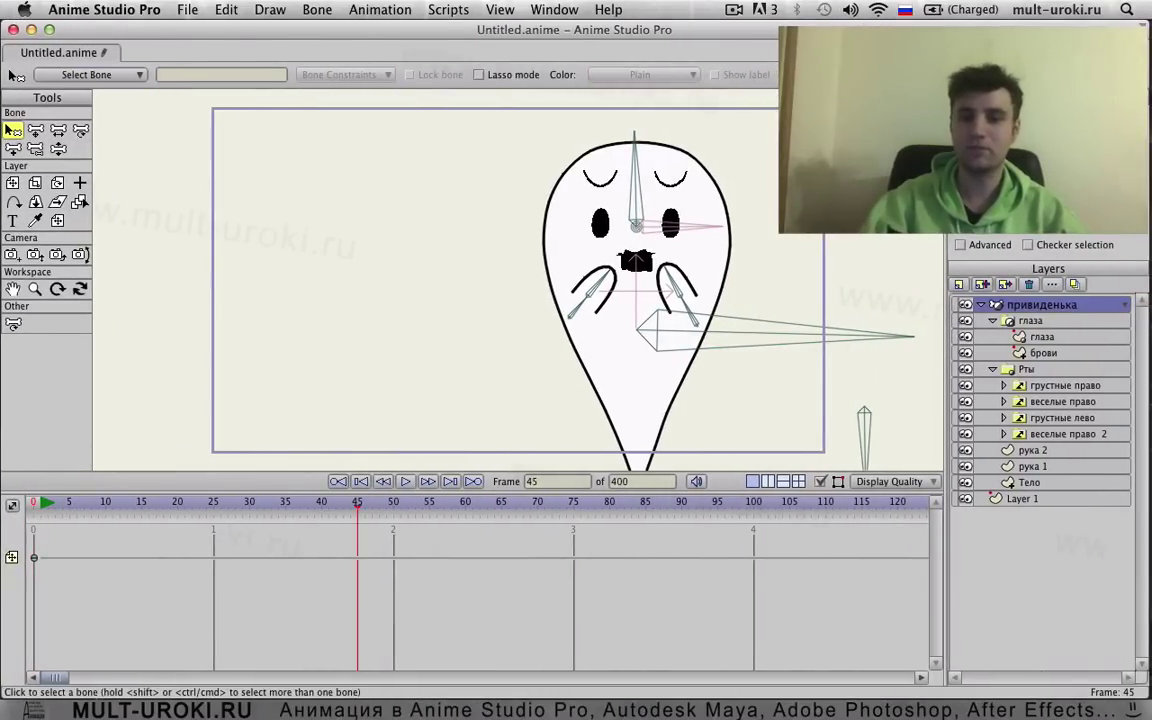
left_click_drag(840, 30, 624, 30)
left_click_drag(1026, 662, 536, 329)
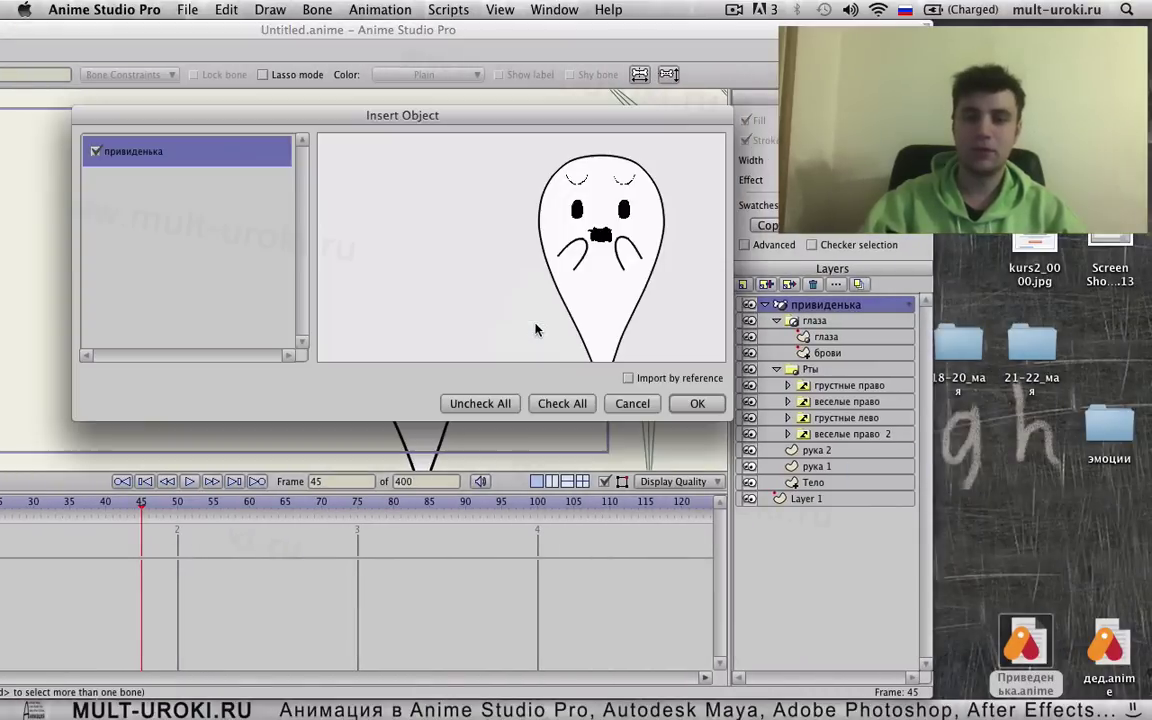
left_click(690, 405)
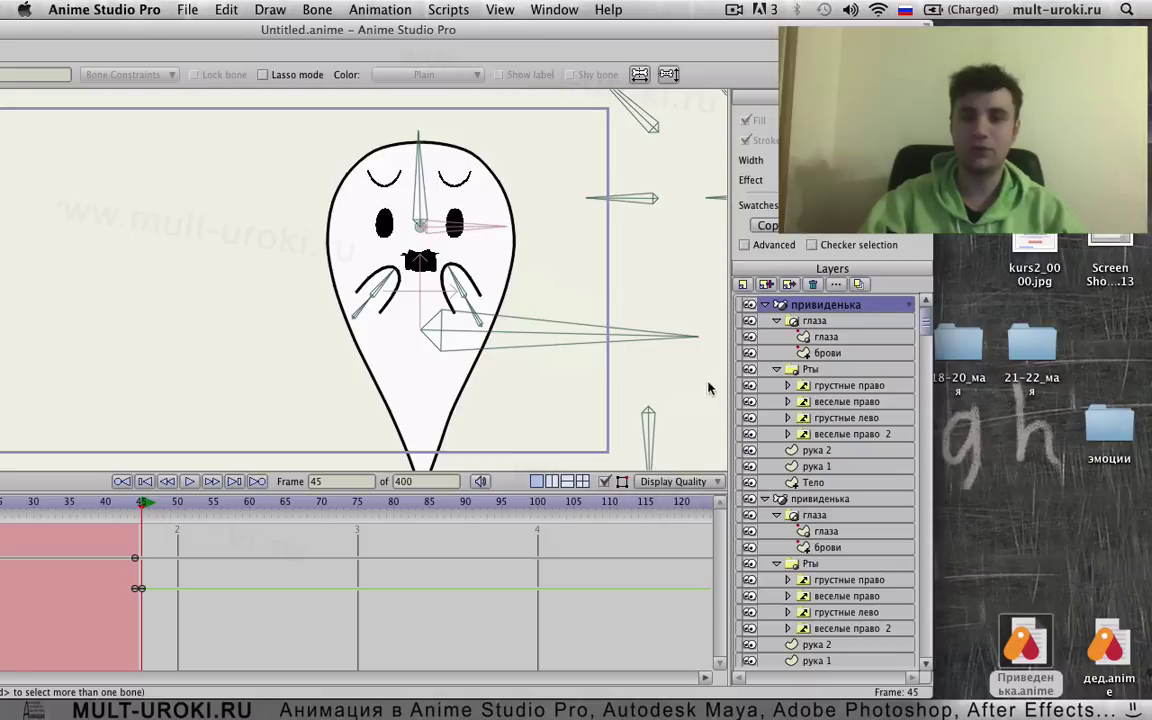
- Delete the earlier imported ghost layer and select the привиденька layer that starts at frame 45
left_click(817, 499)
left_click(814, 287)
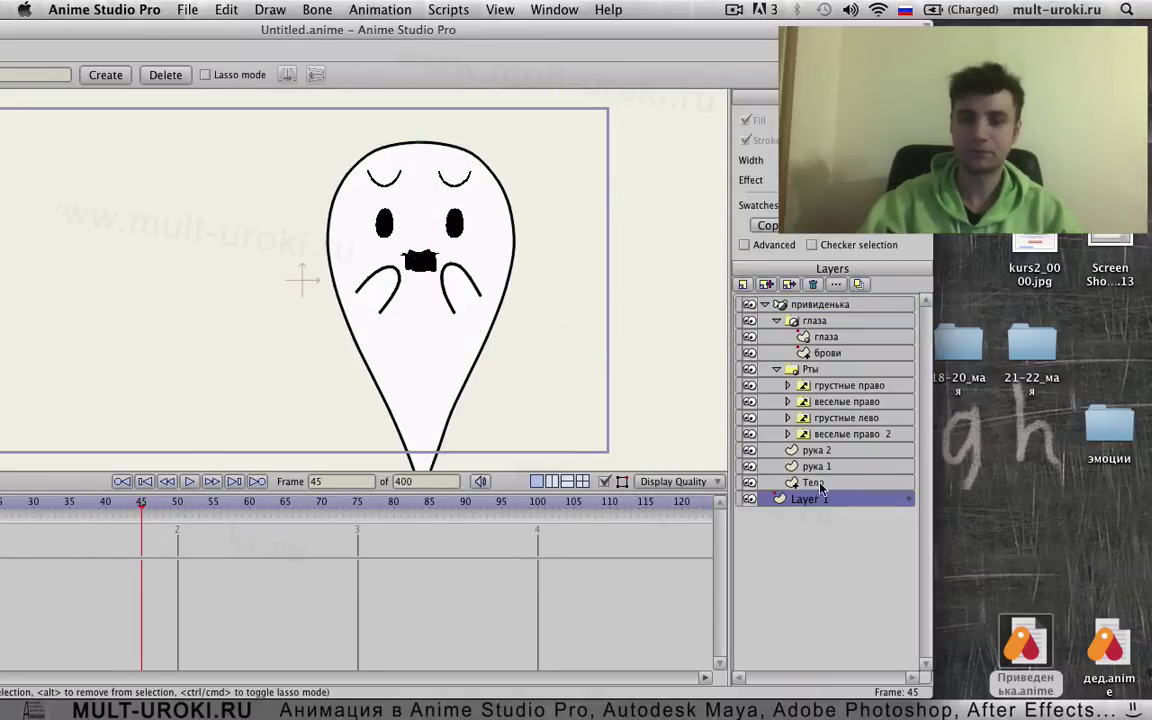
left_click(815, 308)
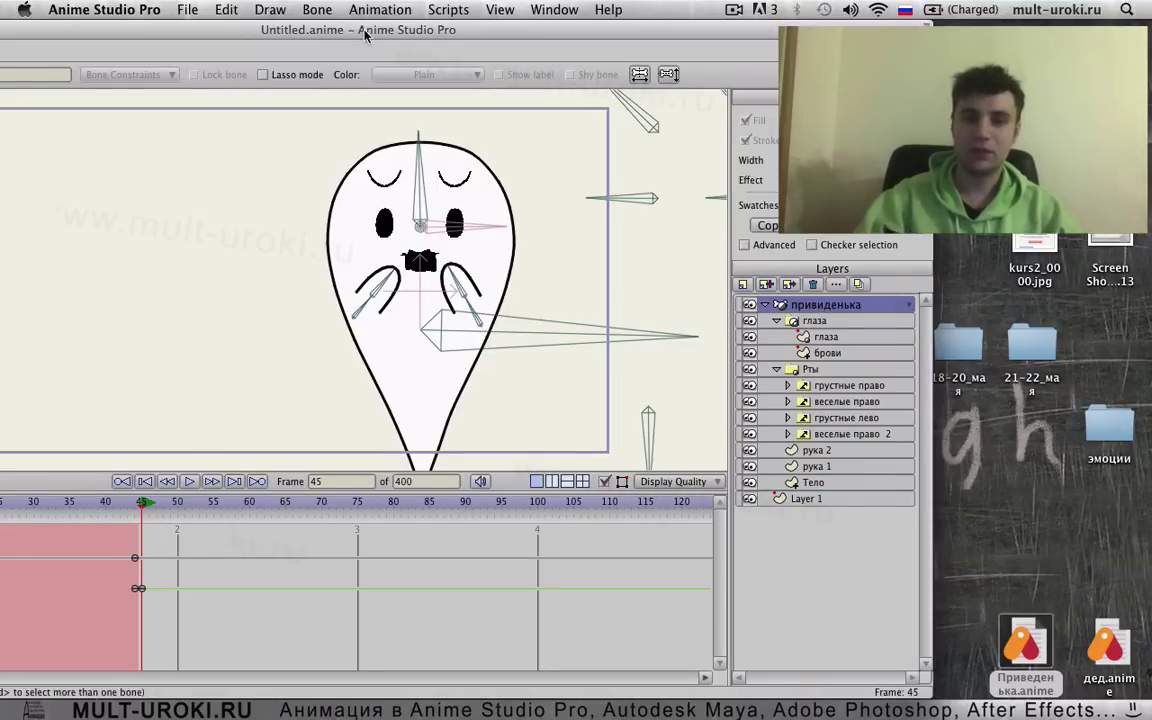
left_click_drag(330, 33, 546, 33)
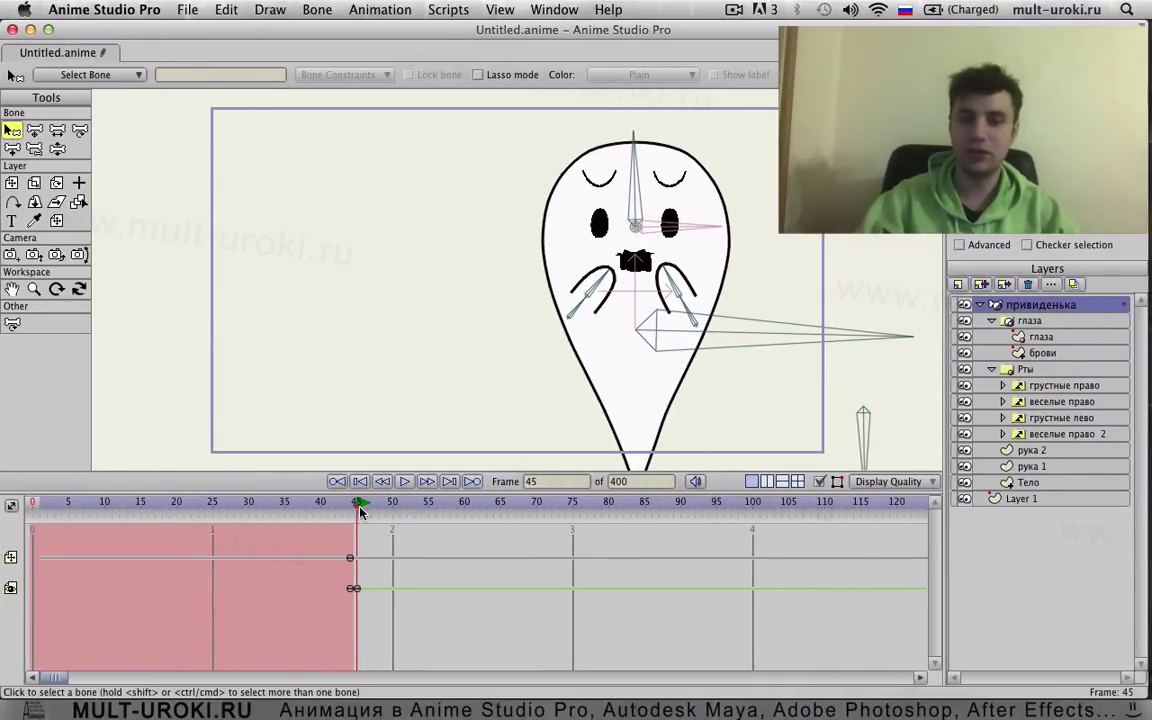
- Pose both of the ghost's arms outward and down at frame 45 with the Manipulate Bones tool
left_click(57, 149)
left_click_drag(603, 283, 529, 350)
left_click_drag(655, 295, 882, 661)
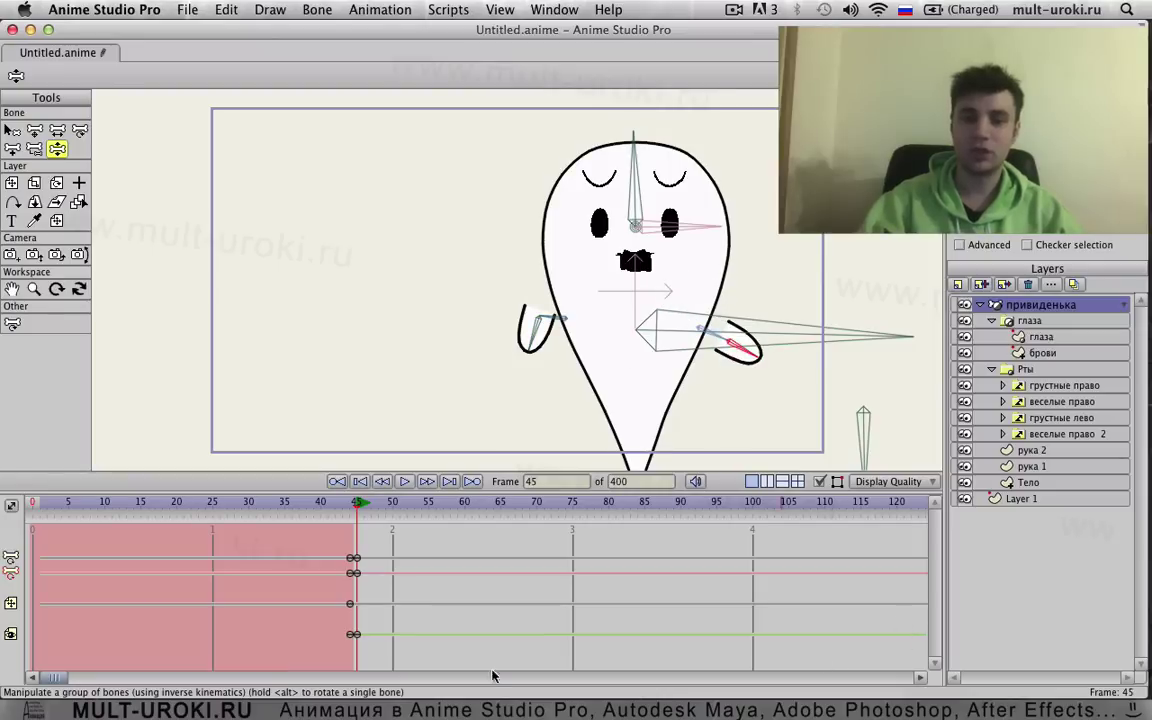
- Compare the ghost's visibility and arm pose at frames 44, 45 and 0
left_click(351, 508)
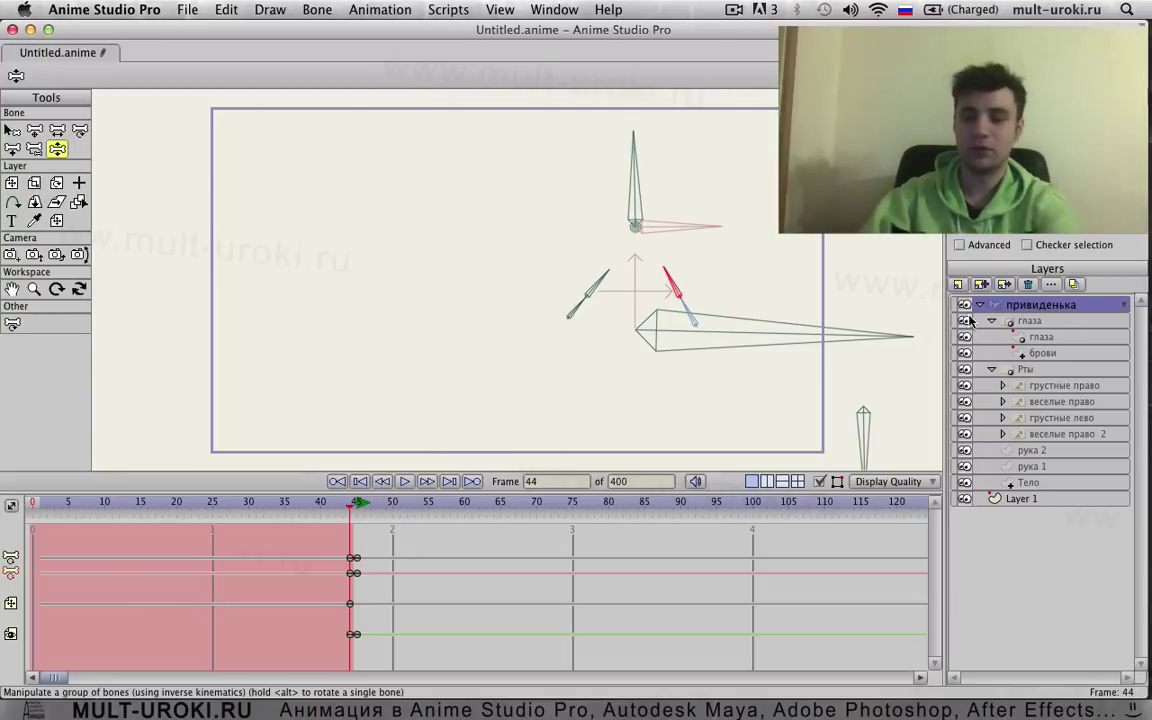
key("Right")
key("Left")
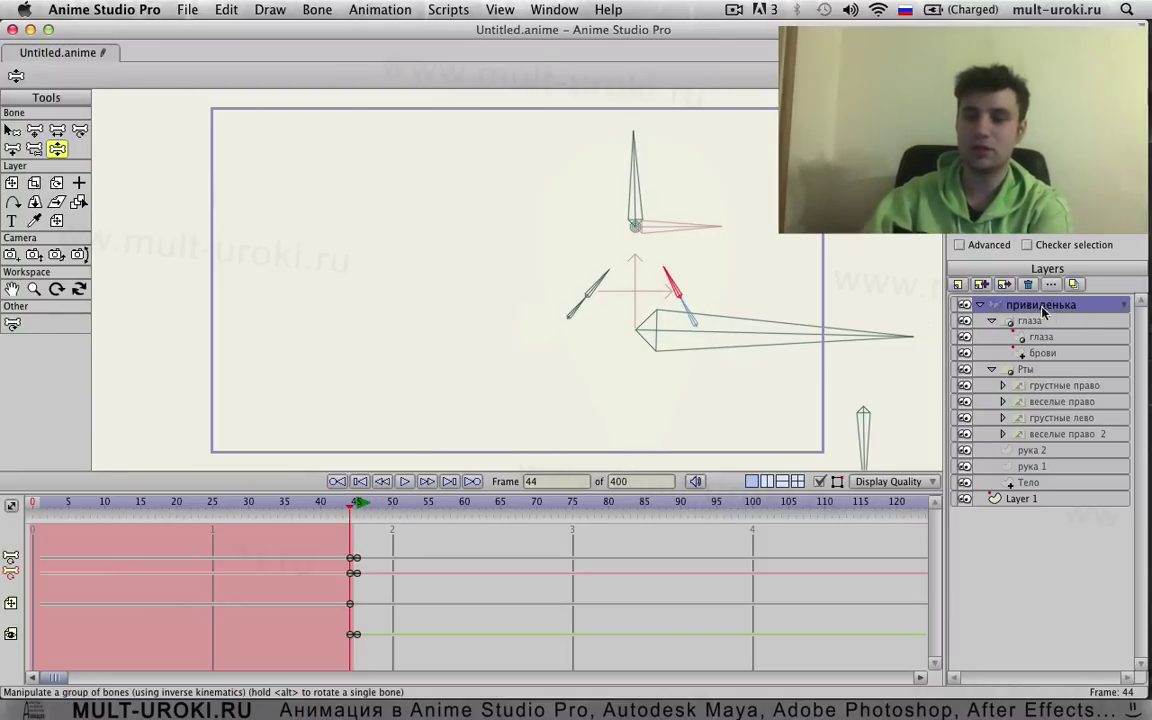
key("super+Right")
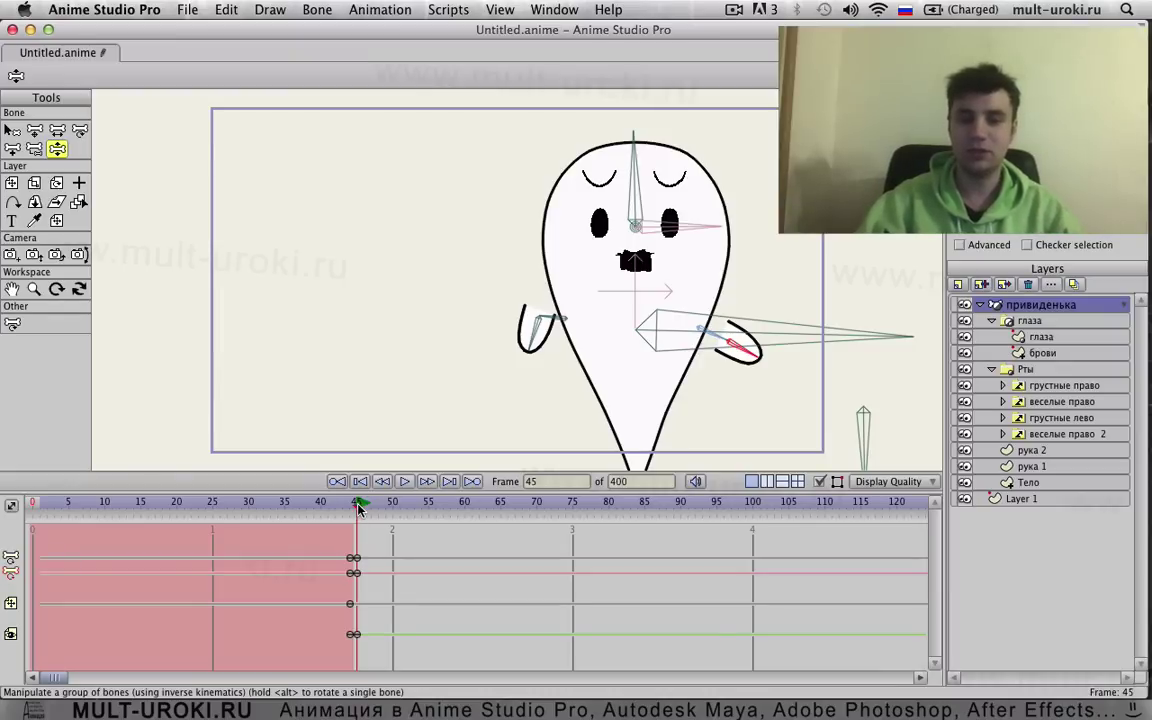
left_click_drag(358, 511, 358, 539)
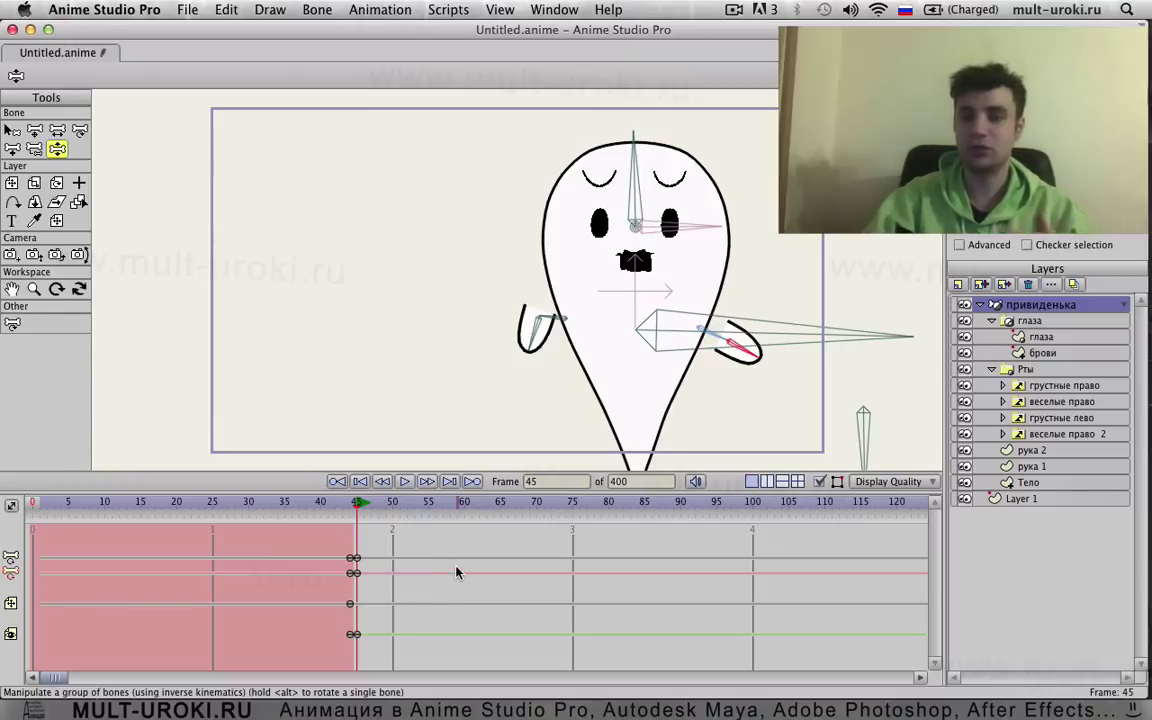
left_click(32, 504)
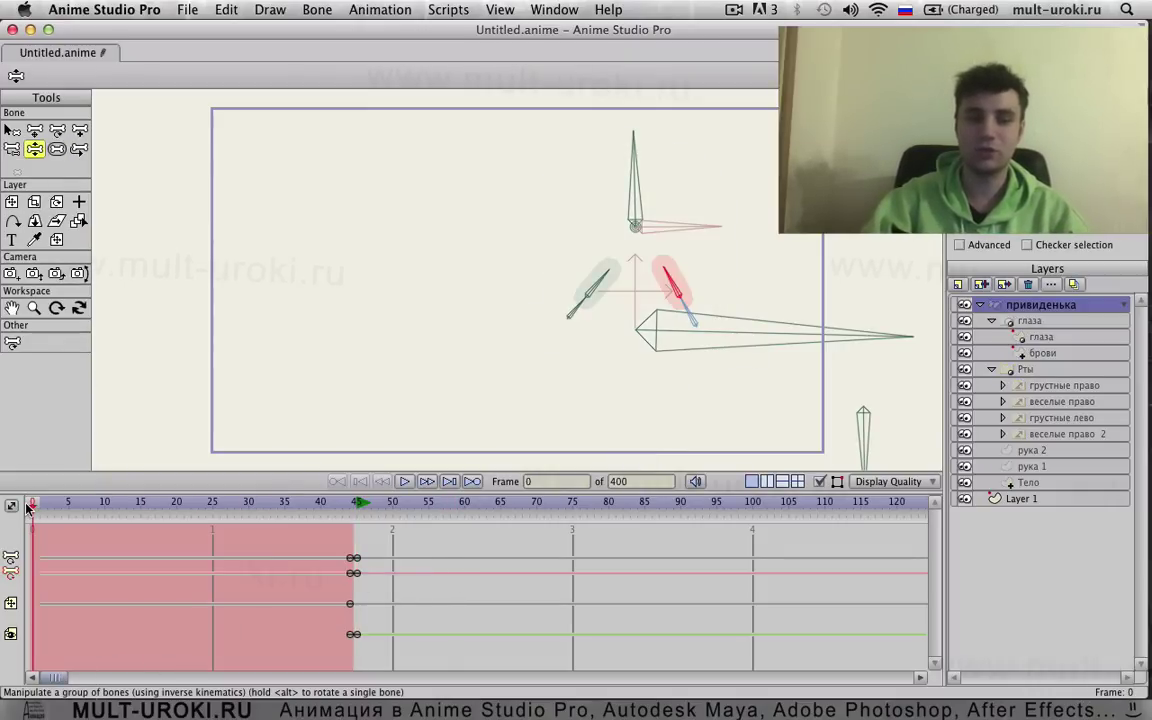
- Shift the ghost layer's start to frame 90 and display the timeline in Sequencer view with its options toolbar shown
left_click(355, 505)
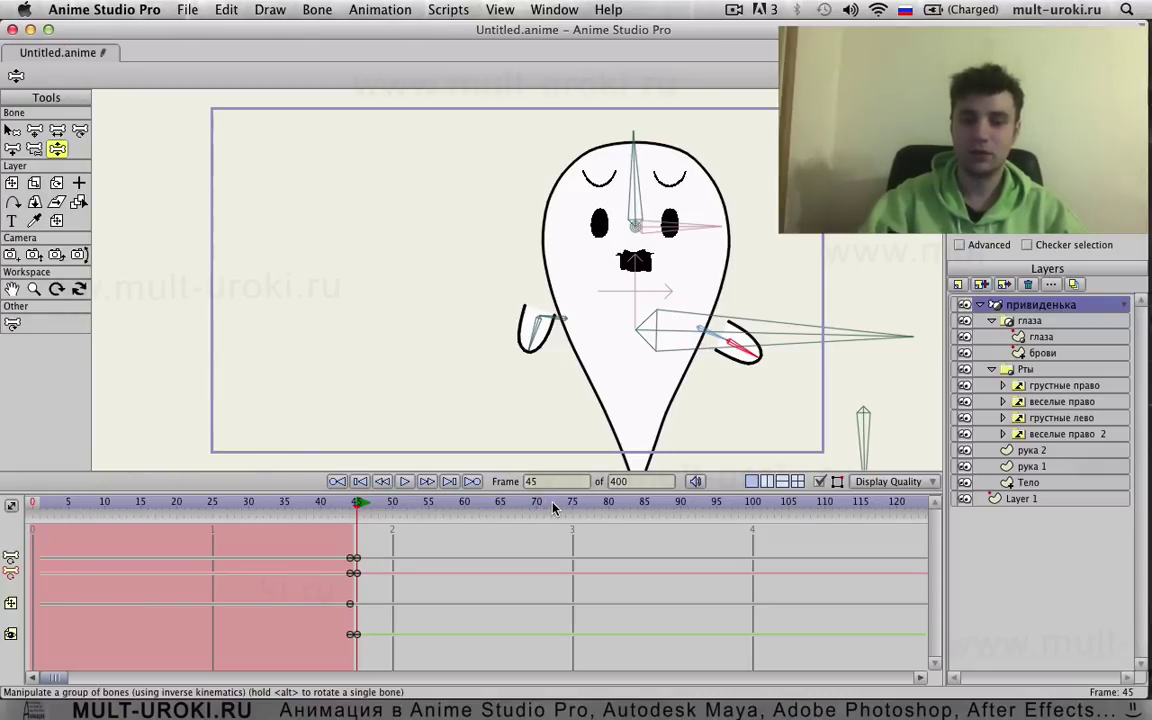
mouse_move(553, 507)
left_mouse_down()
mouse_move(242, 511)
mouse_move(950, 499)
mouse_move(325, 506)
mouse_move(895, 505)
mouse_move(514, 504)
mouse_move(838, 517)
mouse_move(600, 550)
mouse_move(296, 569)
left_mouse_up()
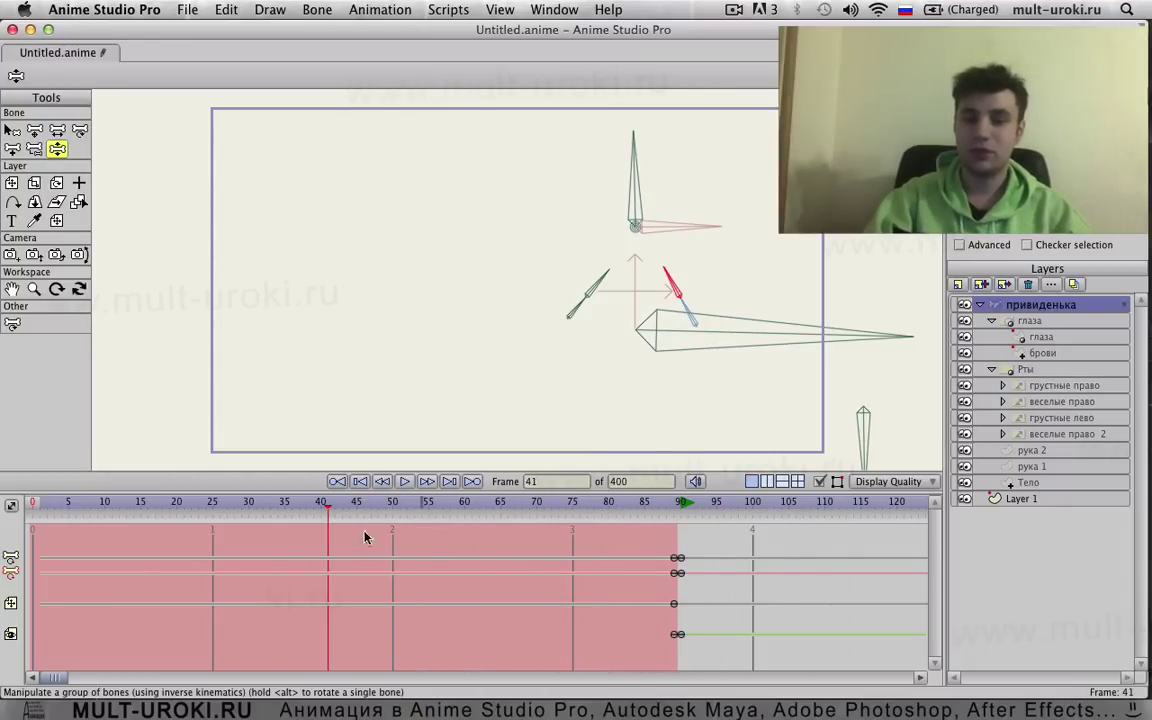
left_click(12, 511)
left_click(22, 441)
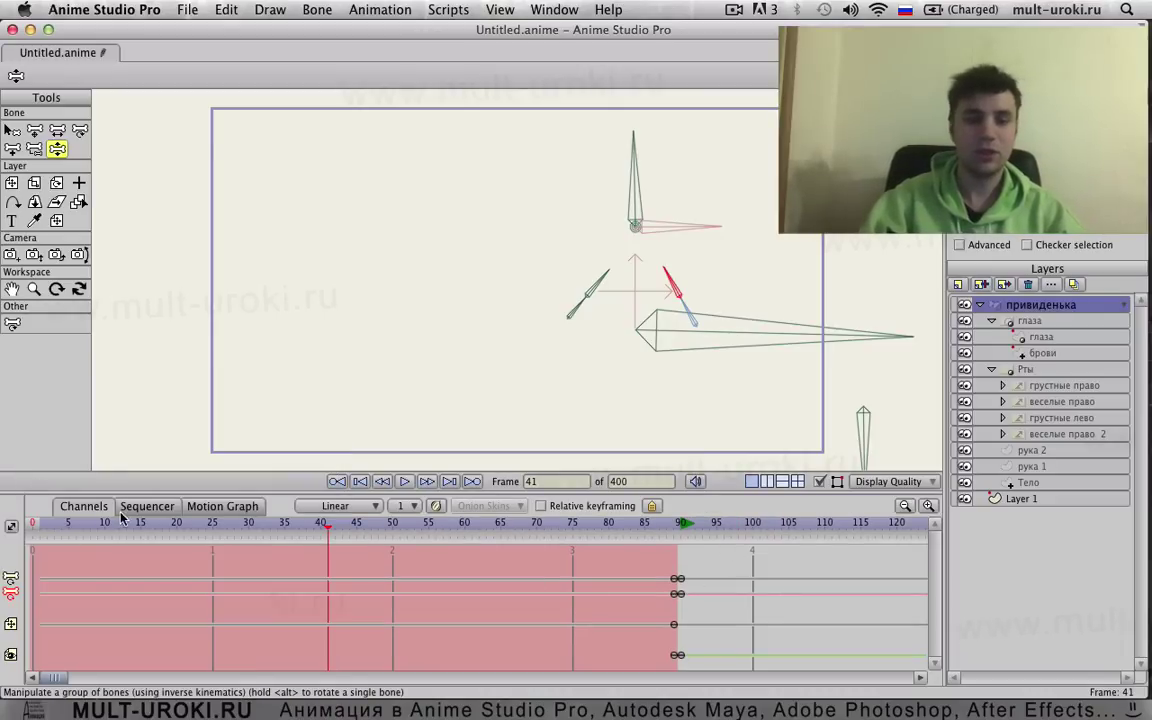
left_click(147, 506)
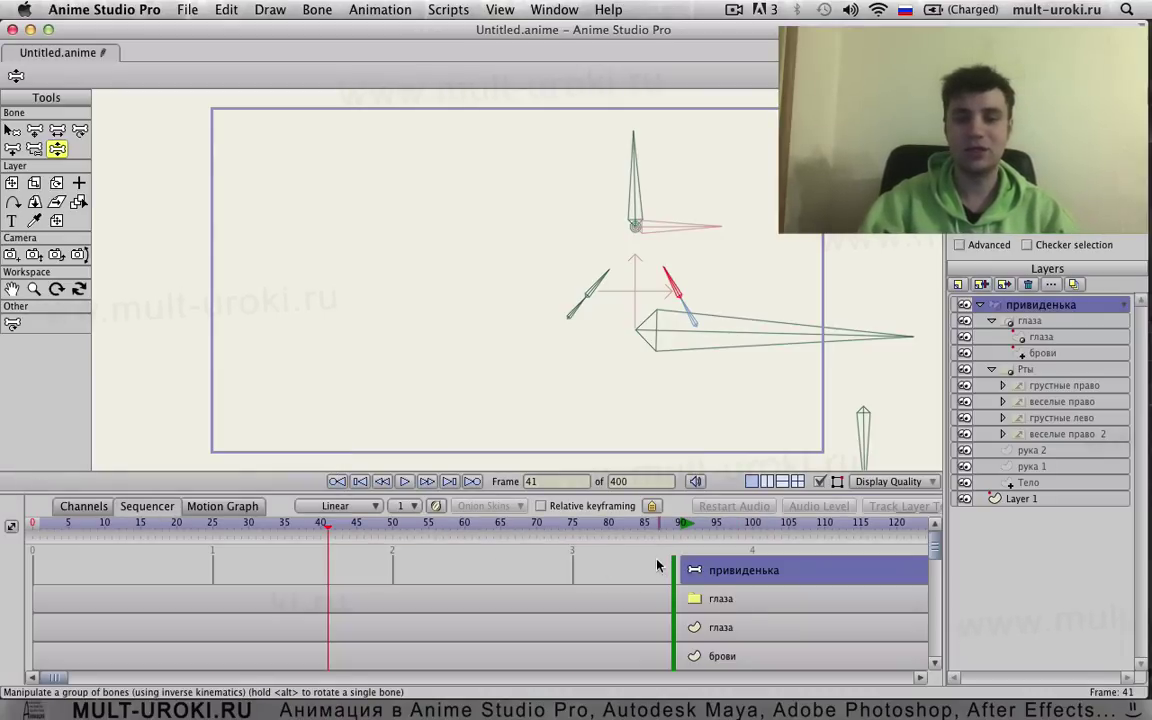
- Examine the Sequencer tracks of the ghost's sublayers, including the глаза, брови and Рты layers
left_click(486, 625)
left_click(455, 597)
left_click(450, 628)
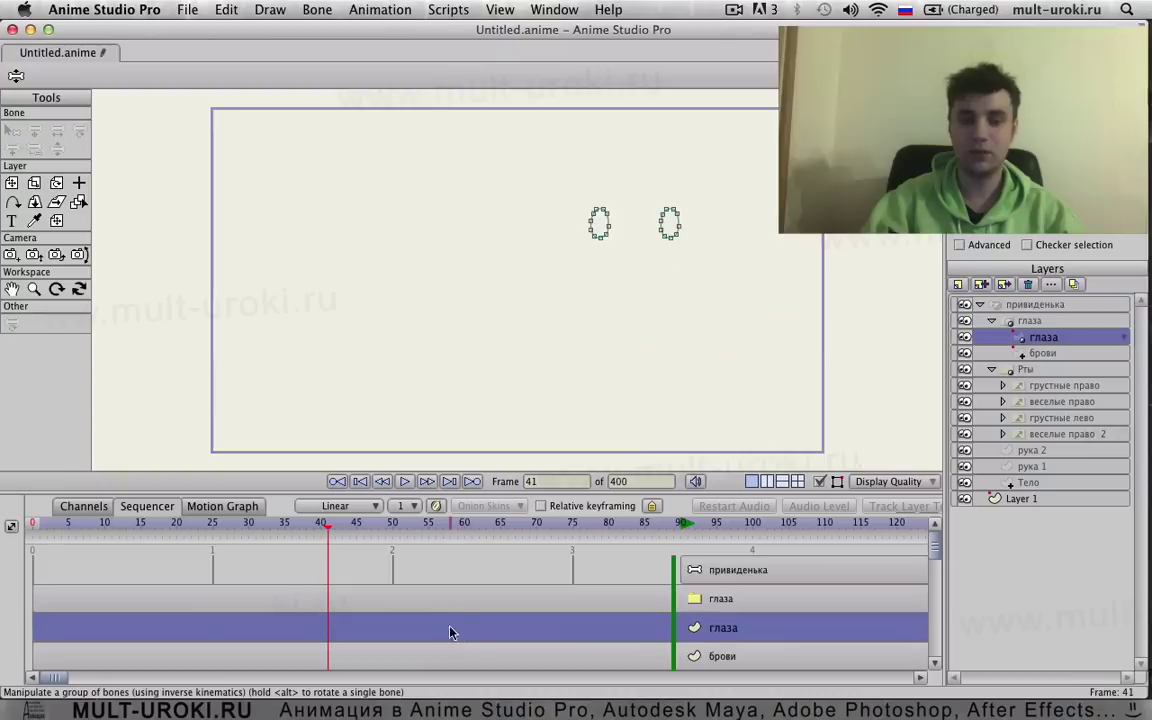
left_click(460, 656)
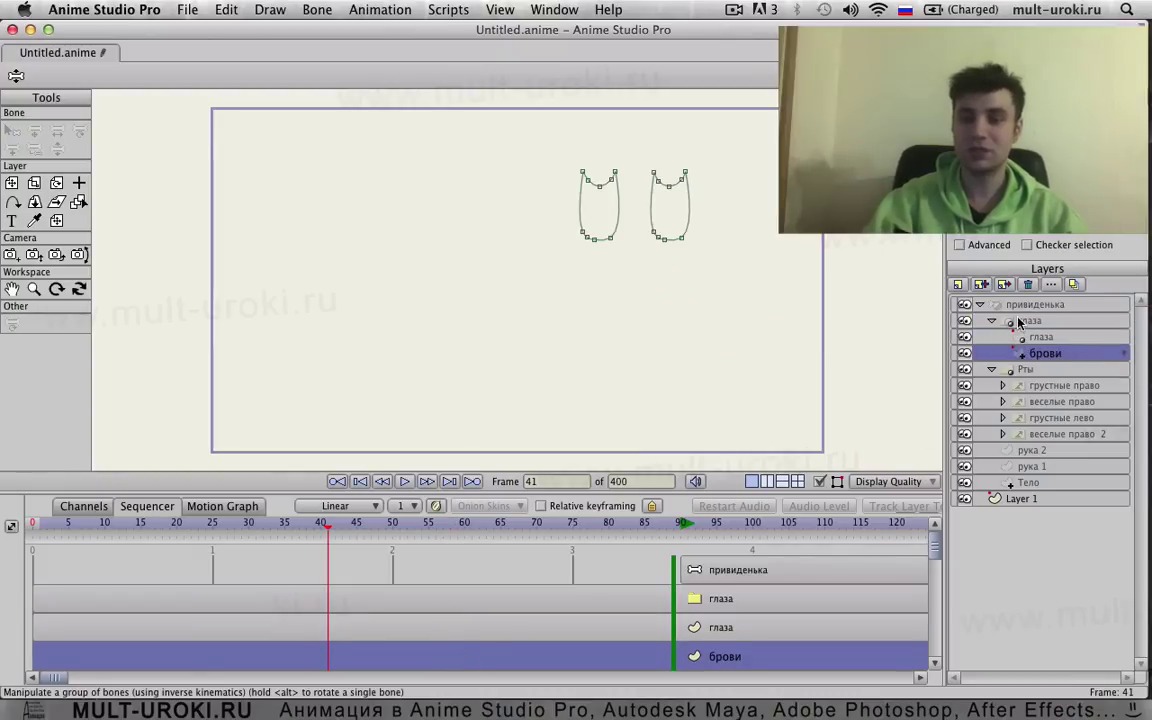
scroll(481, 640, "down", 4)
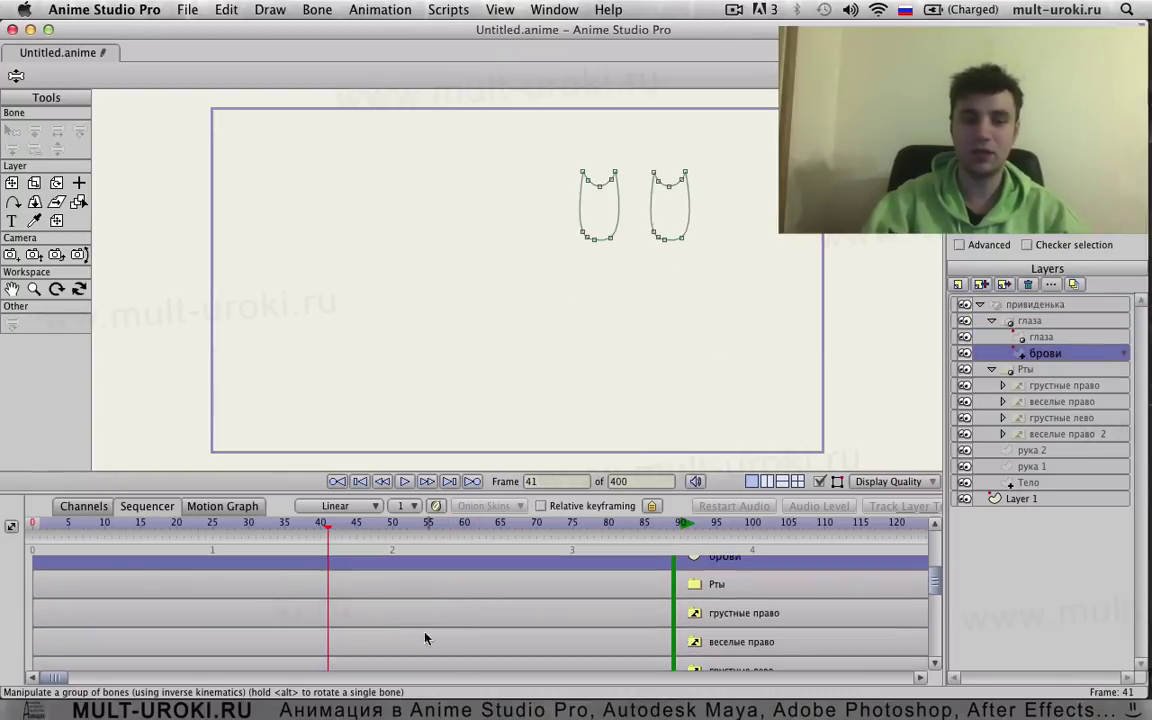
left_click(405, 613)
scroll(405, 640, "up", 4)
left_click(420, 598)
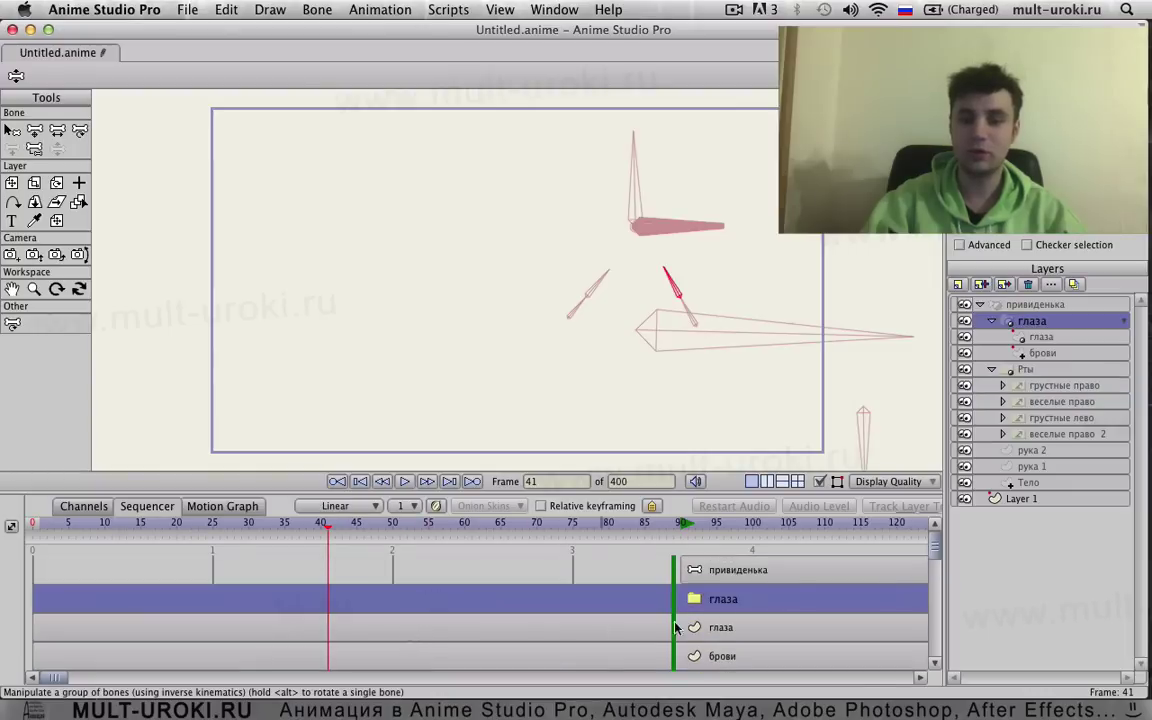
- Shift the привиденька layer in the Sequencer to start at about frame 12, and scrub the playhead to frame 73
left_click(760, 578)
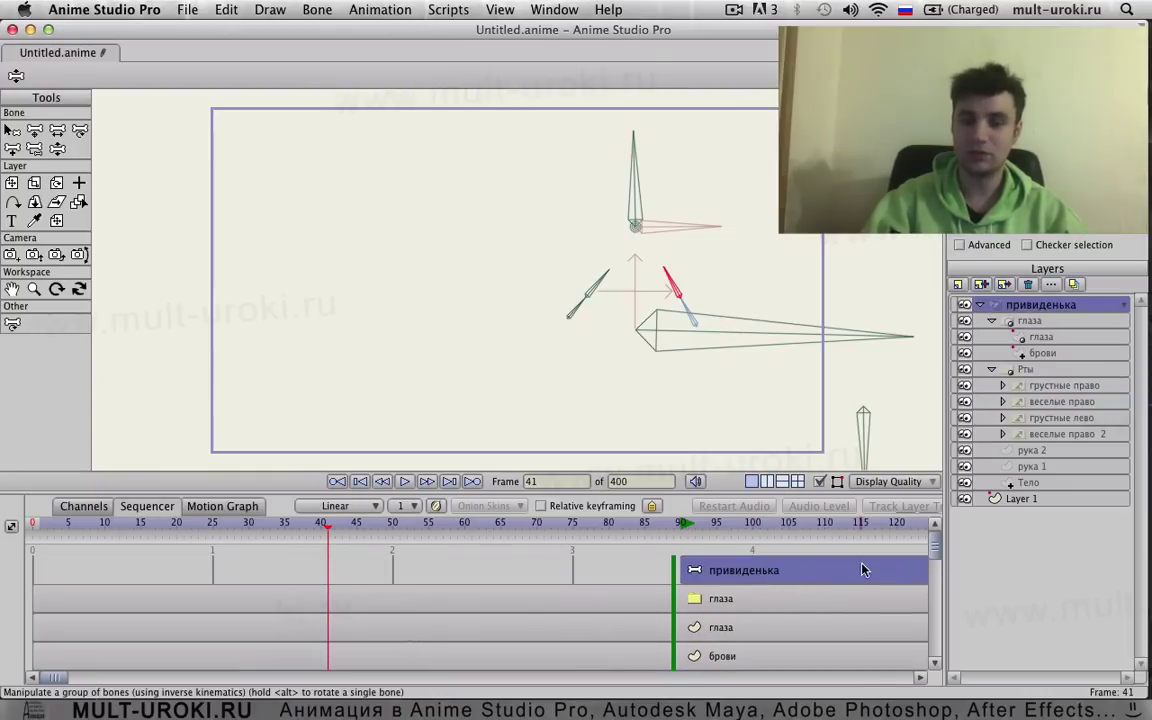
mouse_move(856, 571)
left_mouse_down()
mouse_move(697, 582)
mouse_move(231, 568)
mouse_move(558, 568)
mouse_move(292, 585)
left_mouse_up()
left_click_drag(330, 522, 558, 522)
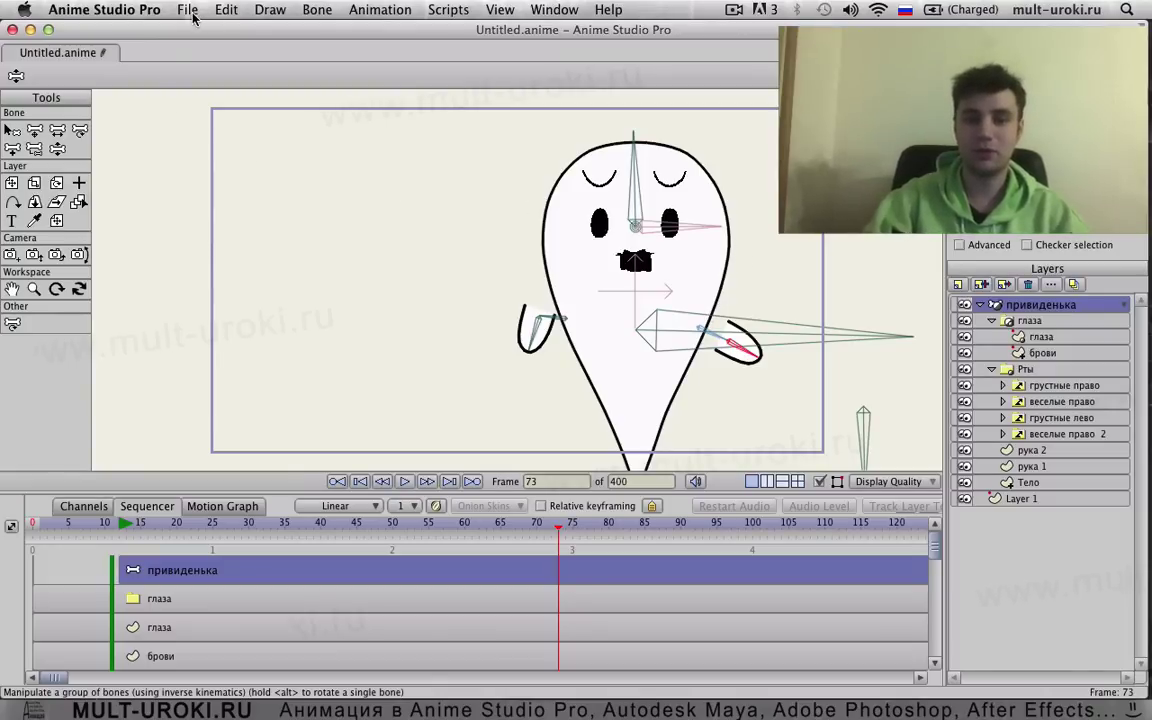
- Switch to Finder and open the pole 1.anime project from the plan1 folder inside ceria 2
left_click(30, 29)
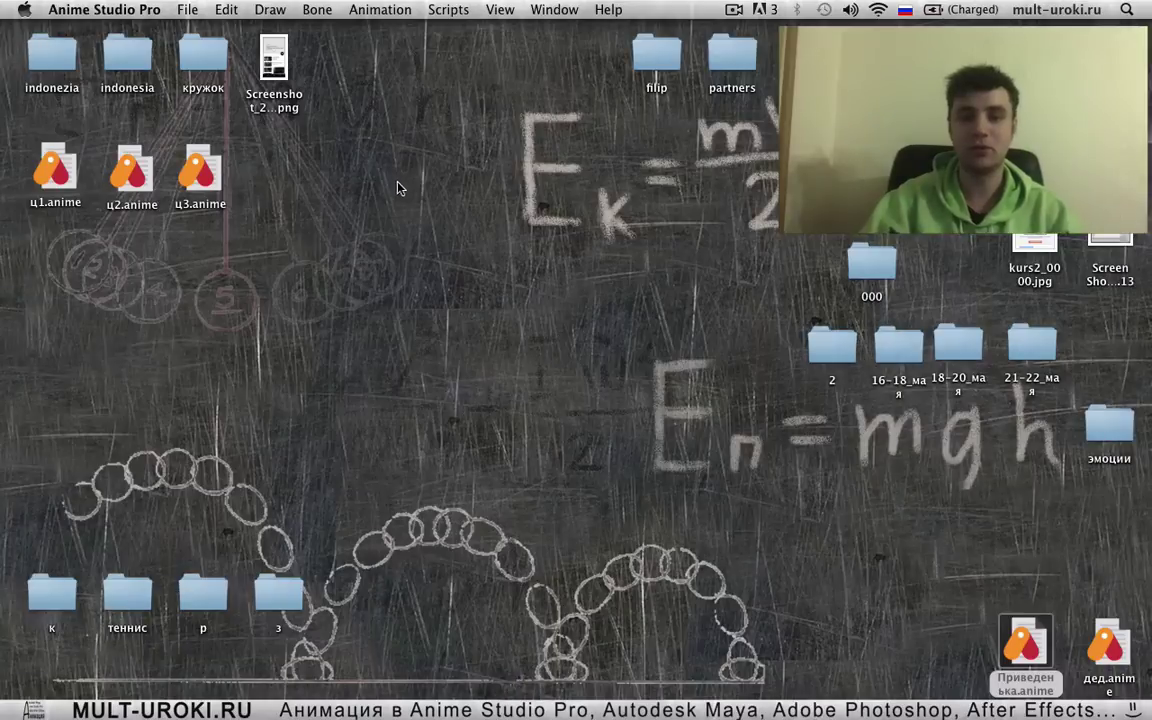
left_click(397, 188)
mouse_move(4, 165)
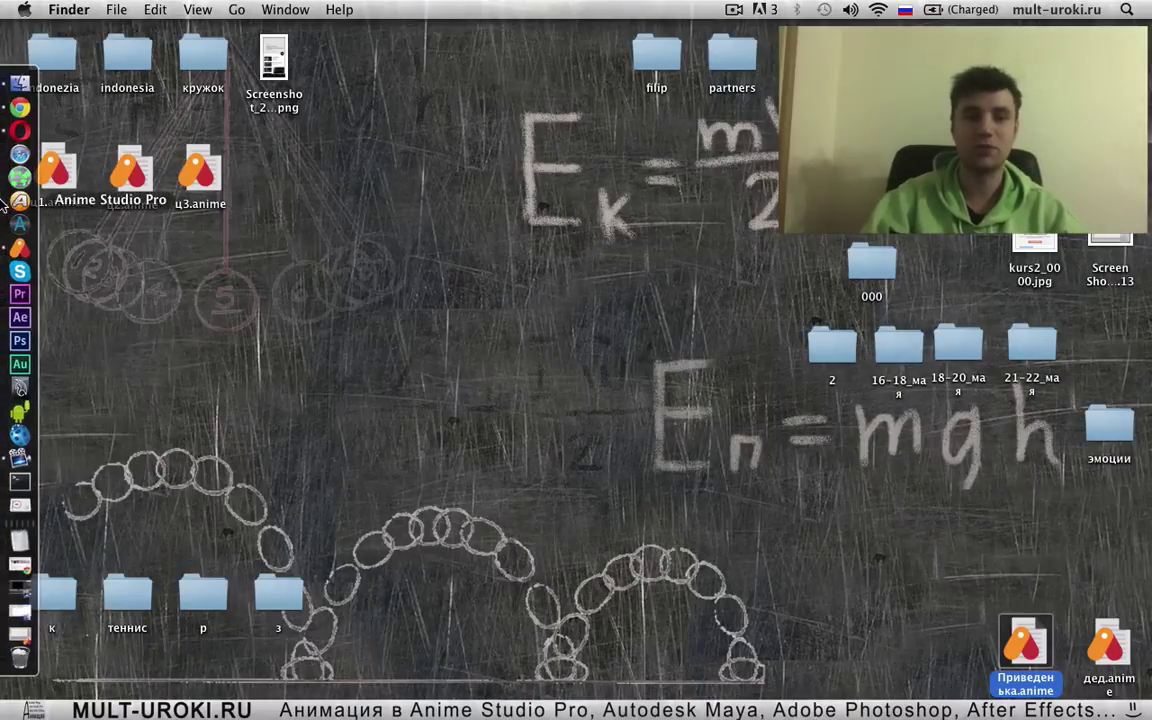
left_click(20, 85)
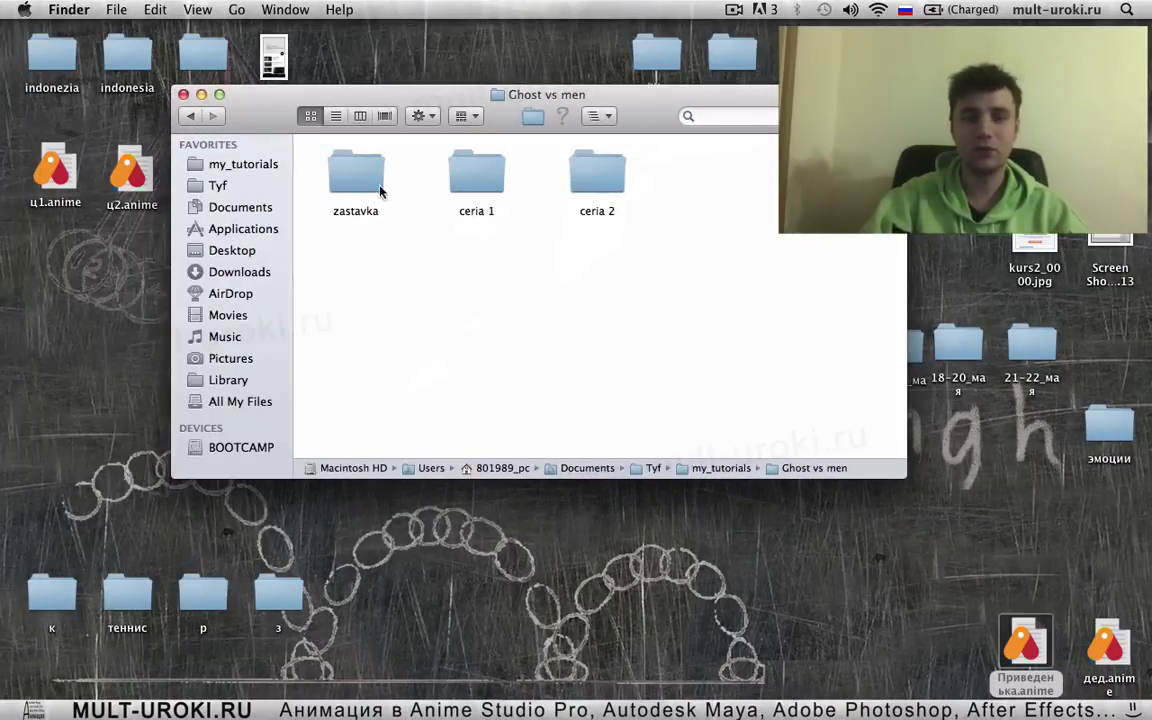
double_click(597, 172)
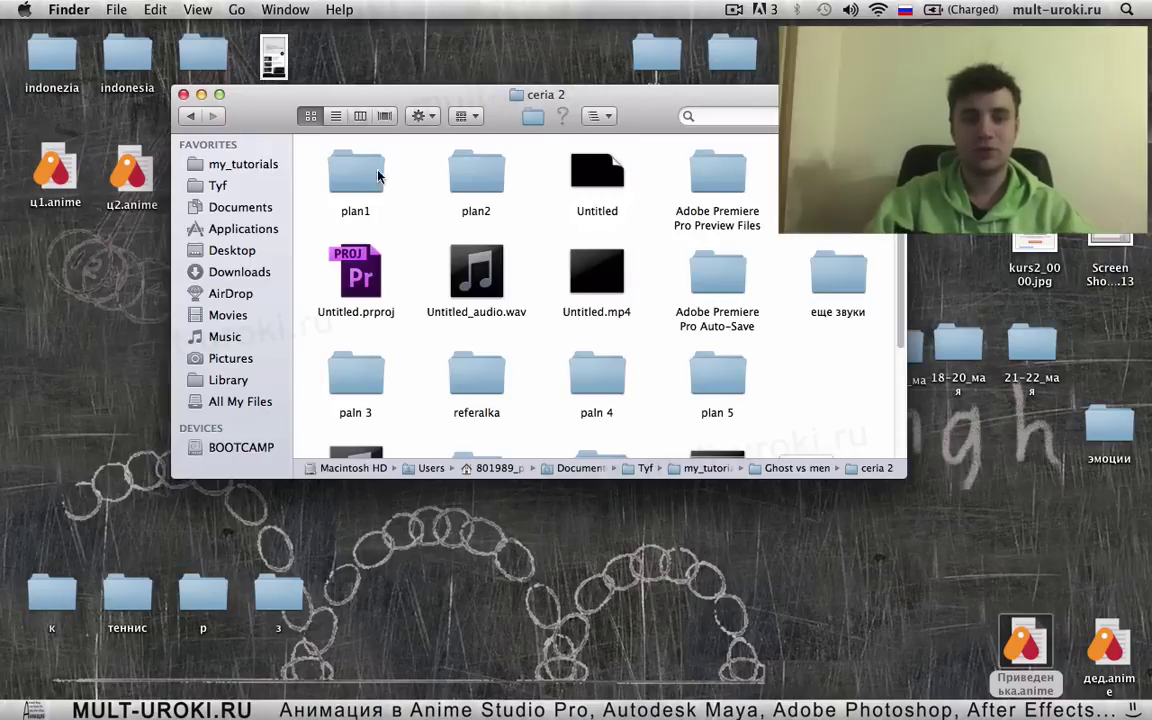
double_click(358, 172)
double_click(366, 172)
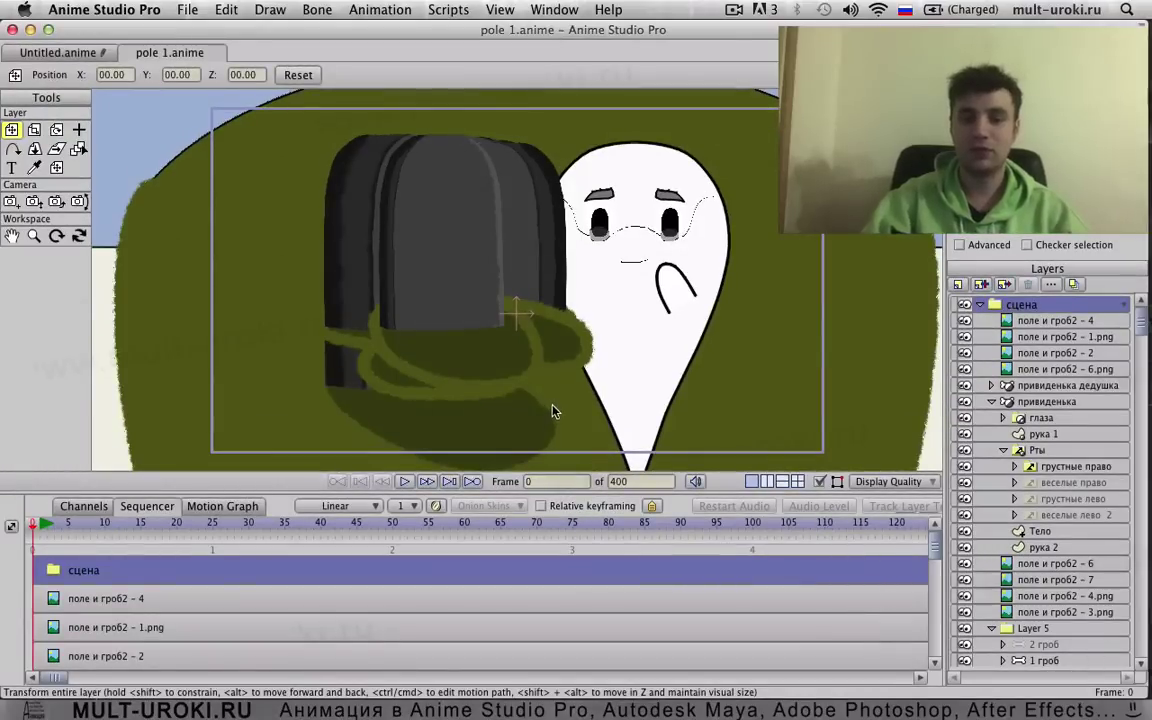
- Hide and restore the timeline options toolbar, switch the timeline to Channels view, and reopen the toolbar's visibility option
left_click(11, 527)
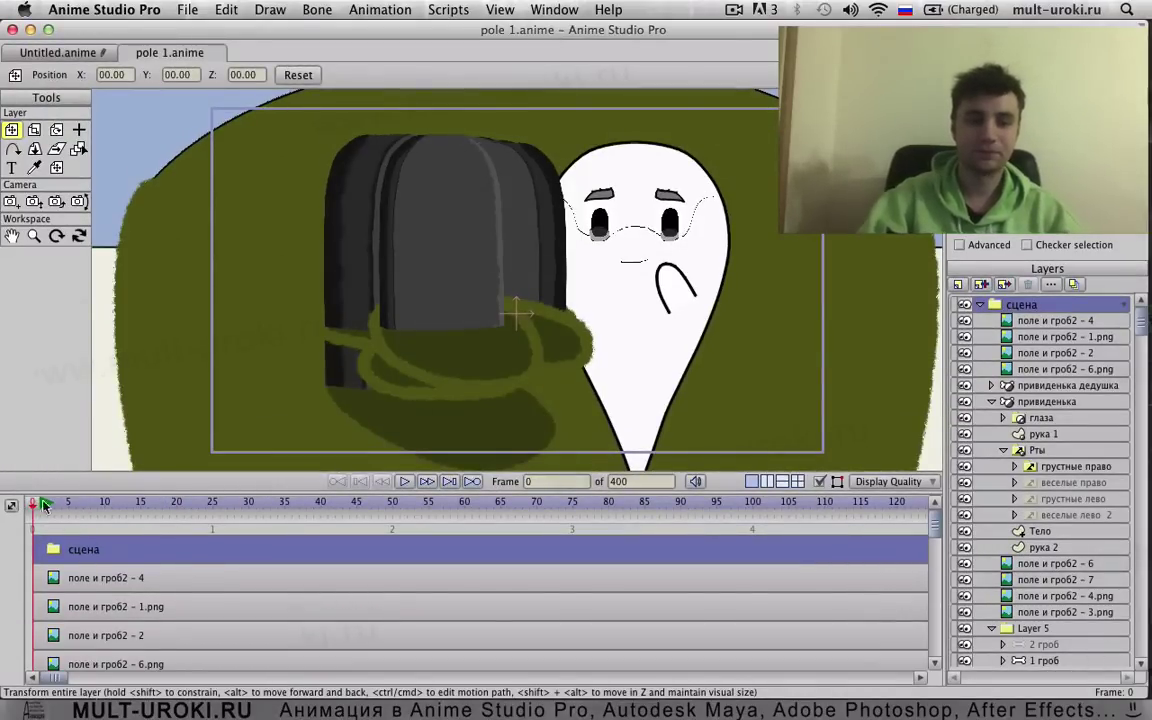
left_click(10, 506)
left_click(24, 478)
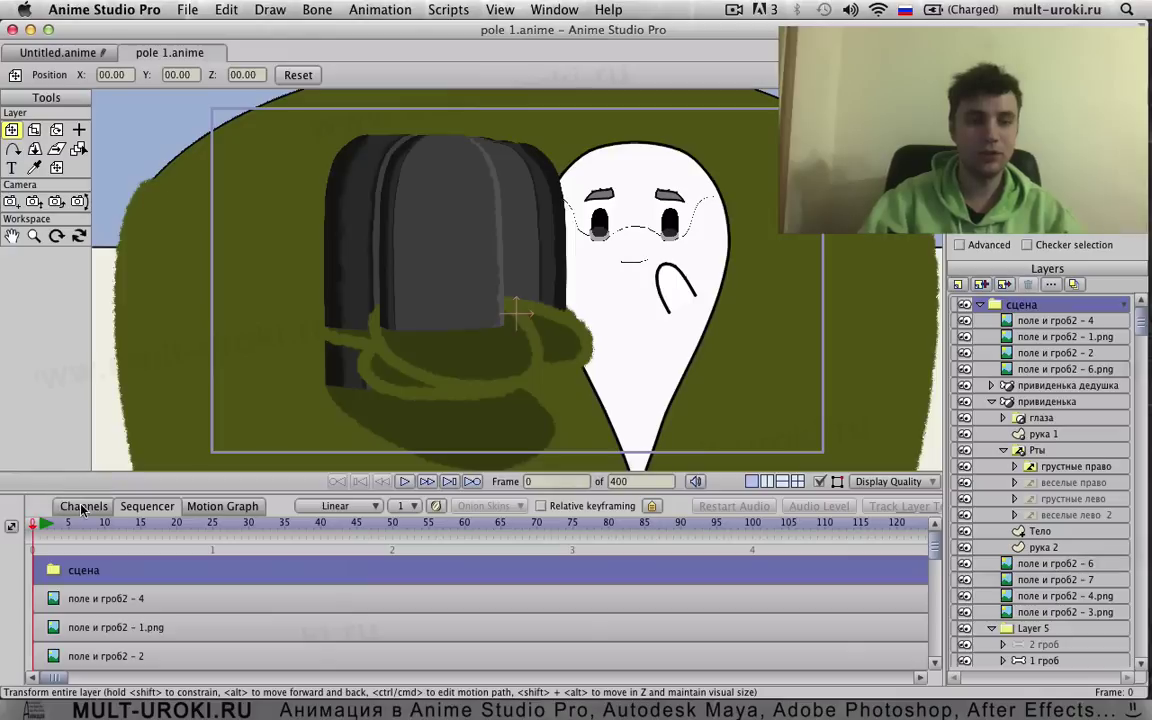
left_click(83, 507)
left_click(11, 527)
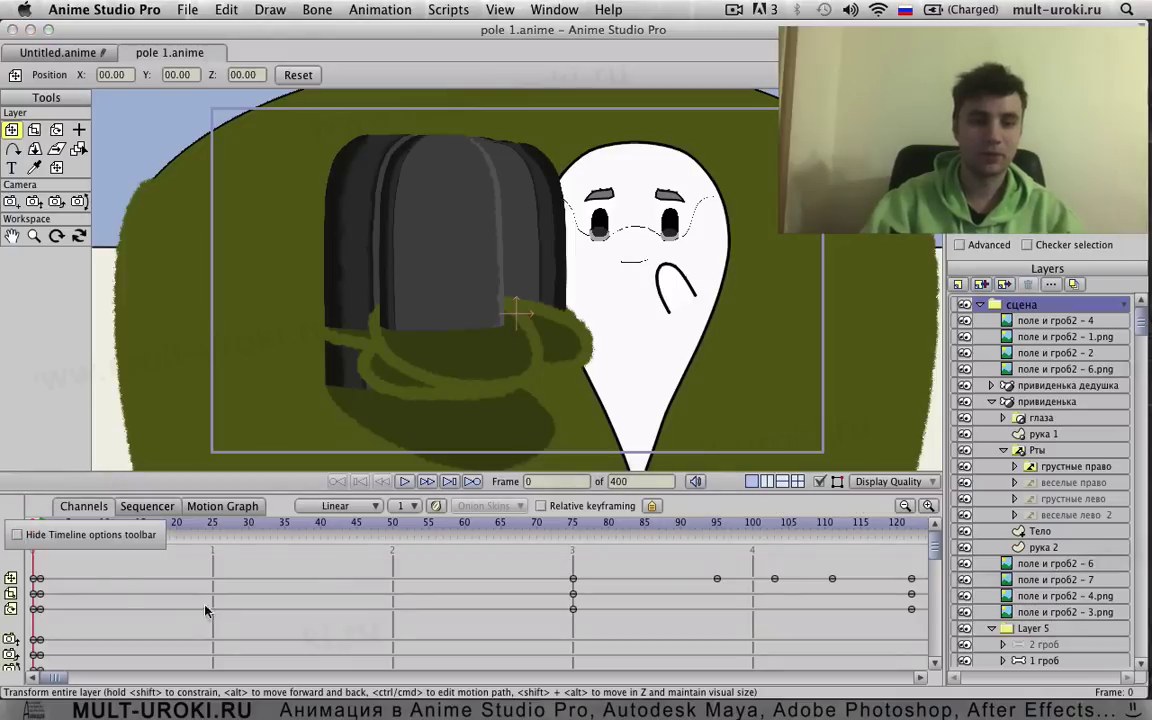
- Examine the scene's setup at frame 0 against its arrangement at frame 1
left_click(155, 582)
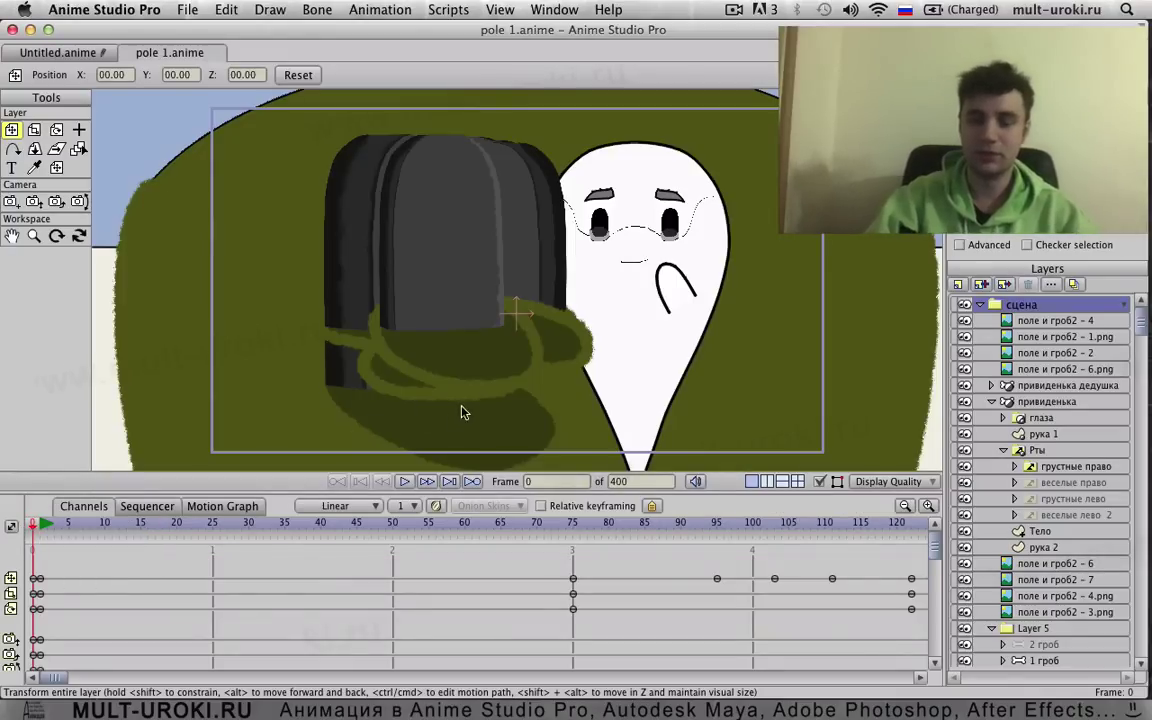
scroll(462, 412, "down", 2)
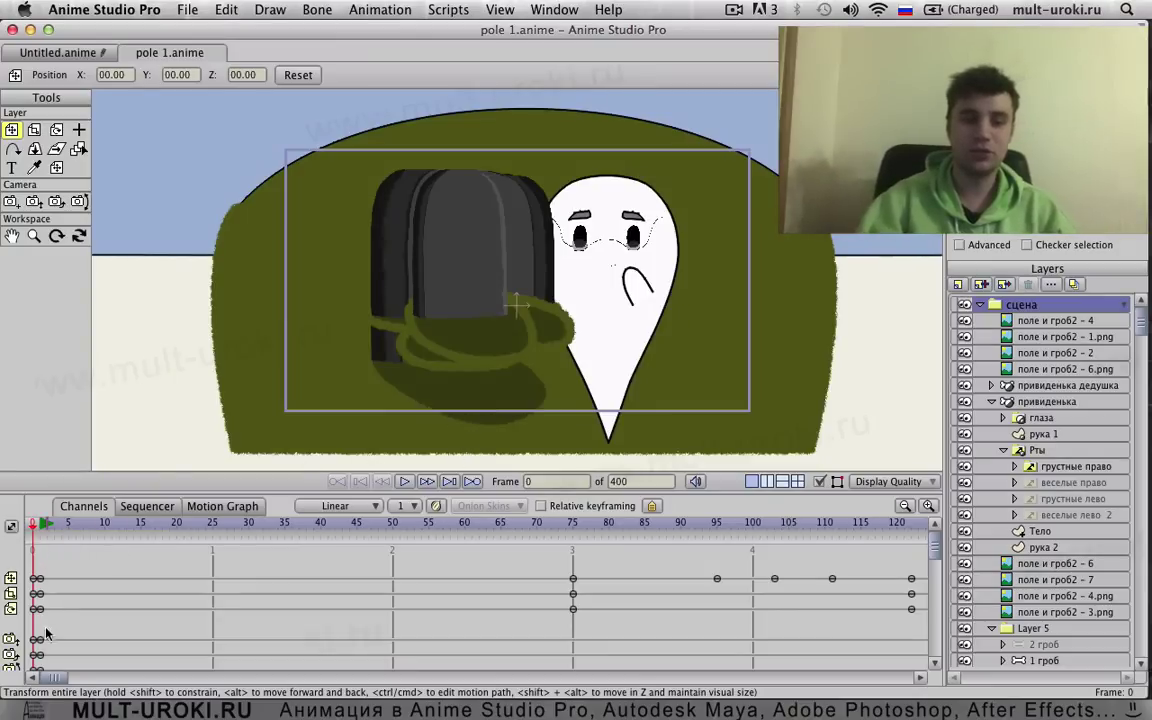
scroll(463, 429, "down", 5)
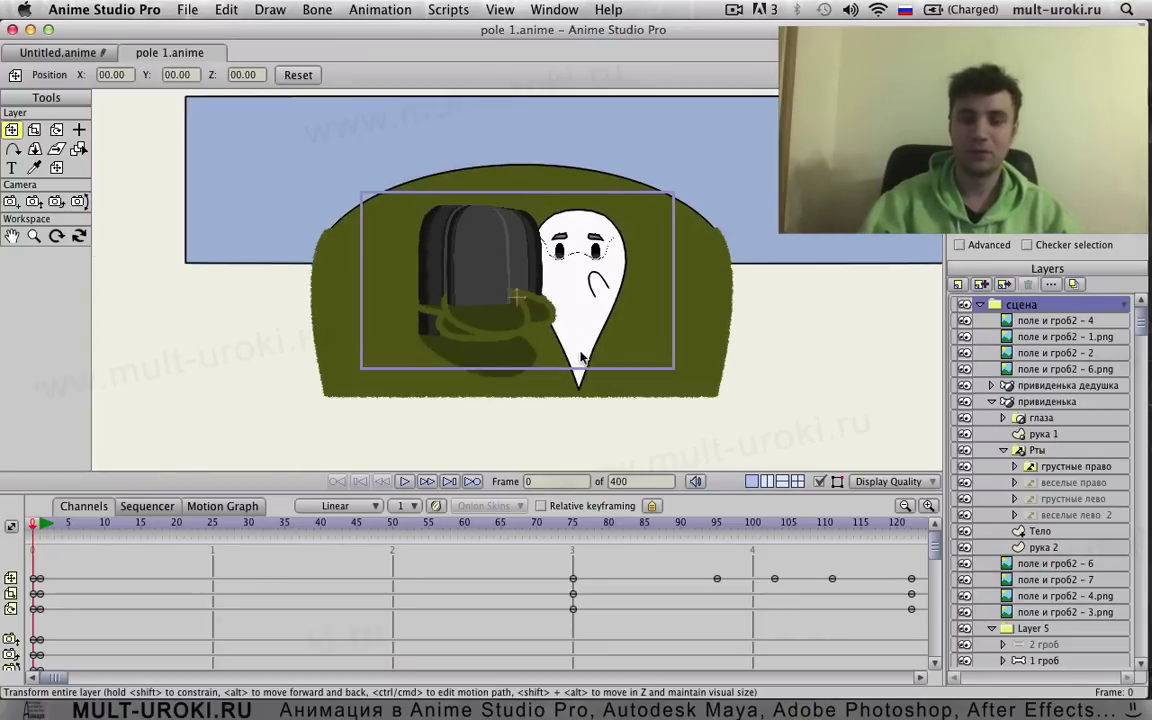
left_click_drag(552, 328, 539, 335)
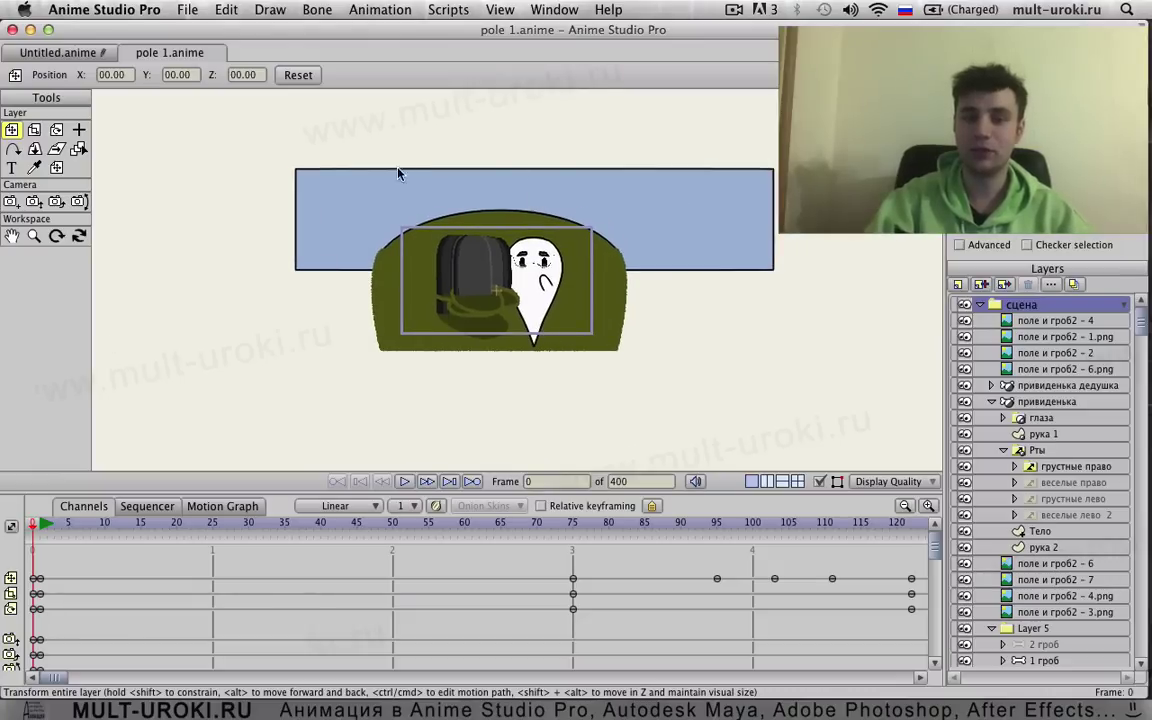
scroll(397, 173, "up", 3)
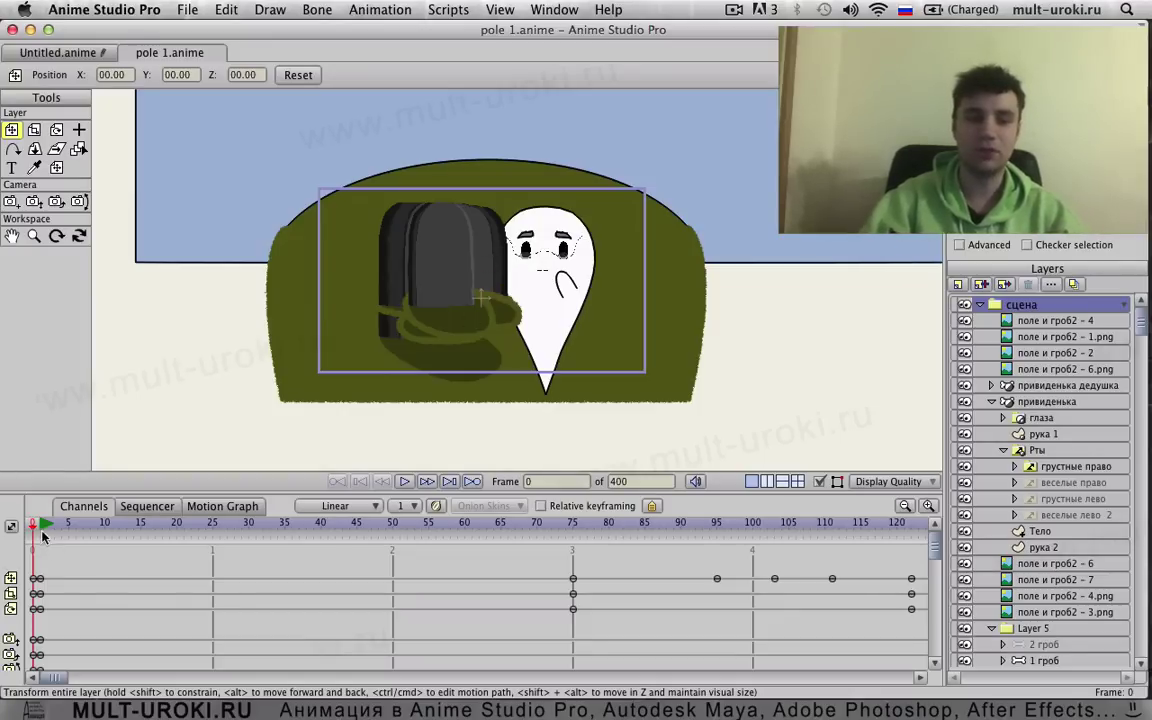
left_click_drag(42, 528, 39, 564)
scroll(521, 343, "down", 4)
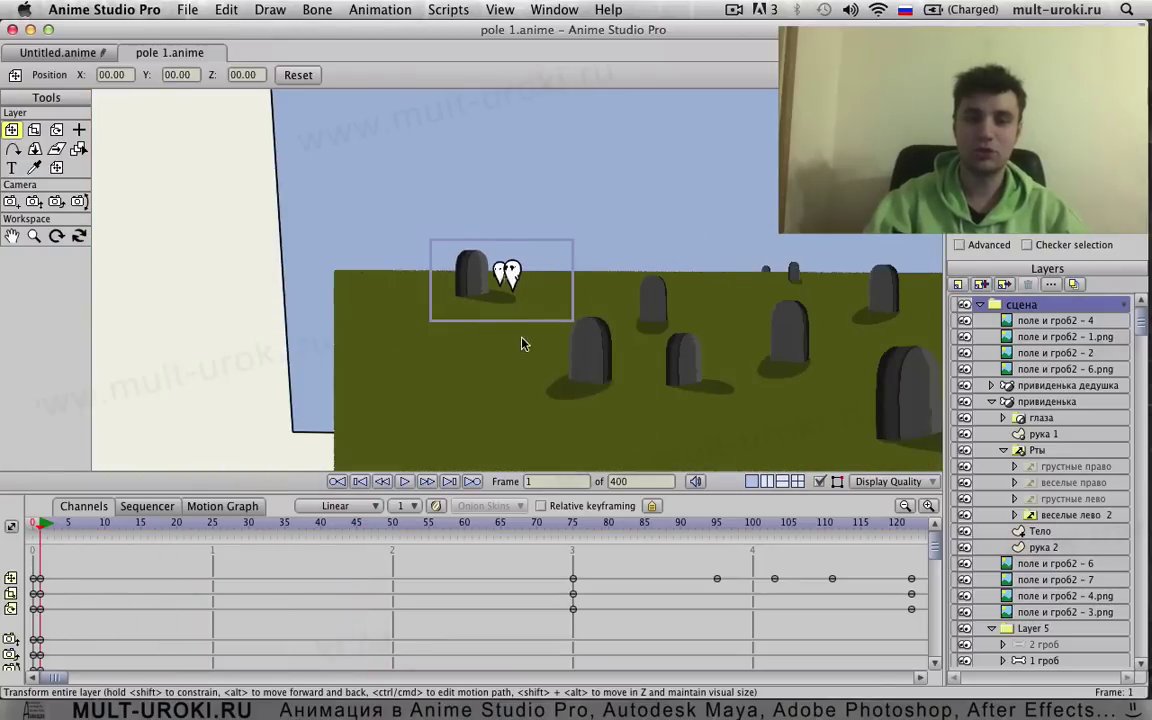
left_click_drag(358, 379, 273, 360)
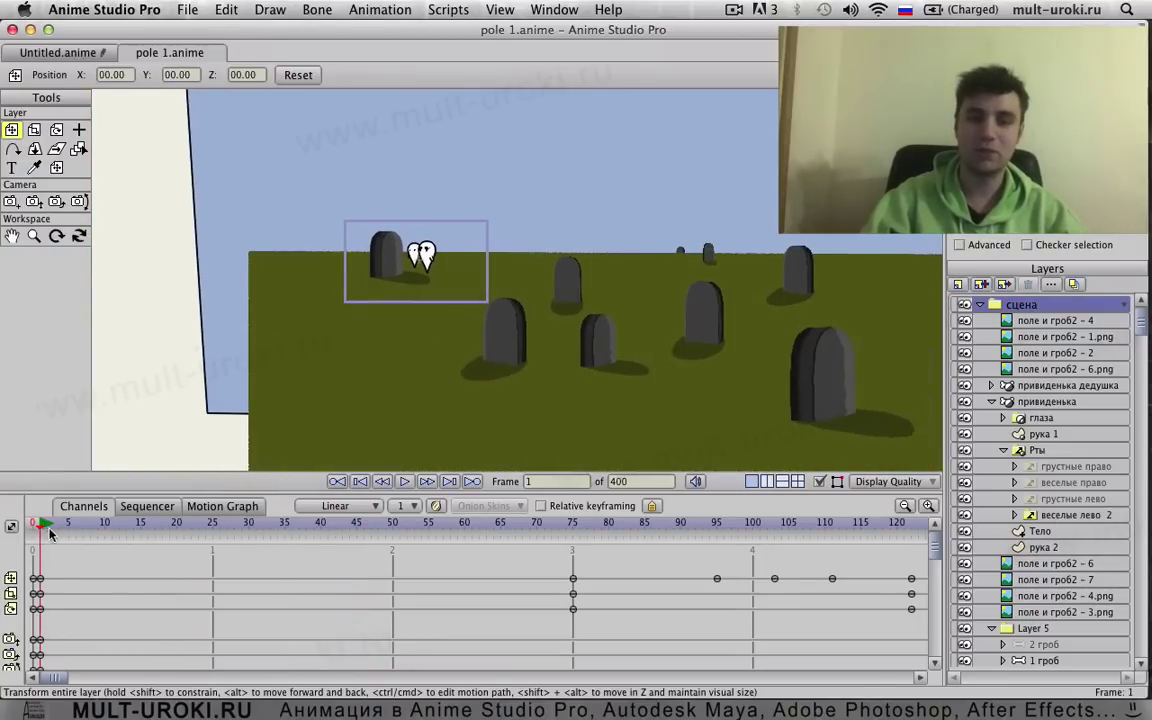
left_click_drag(50, 535, 3, 506)
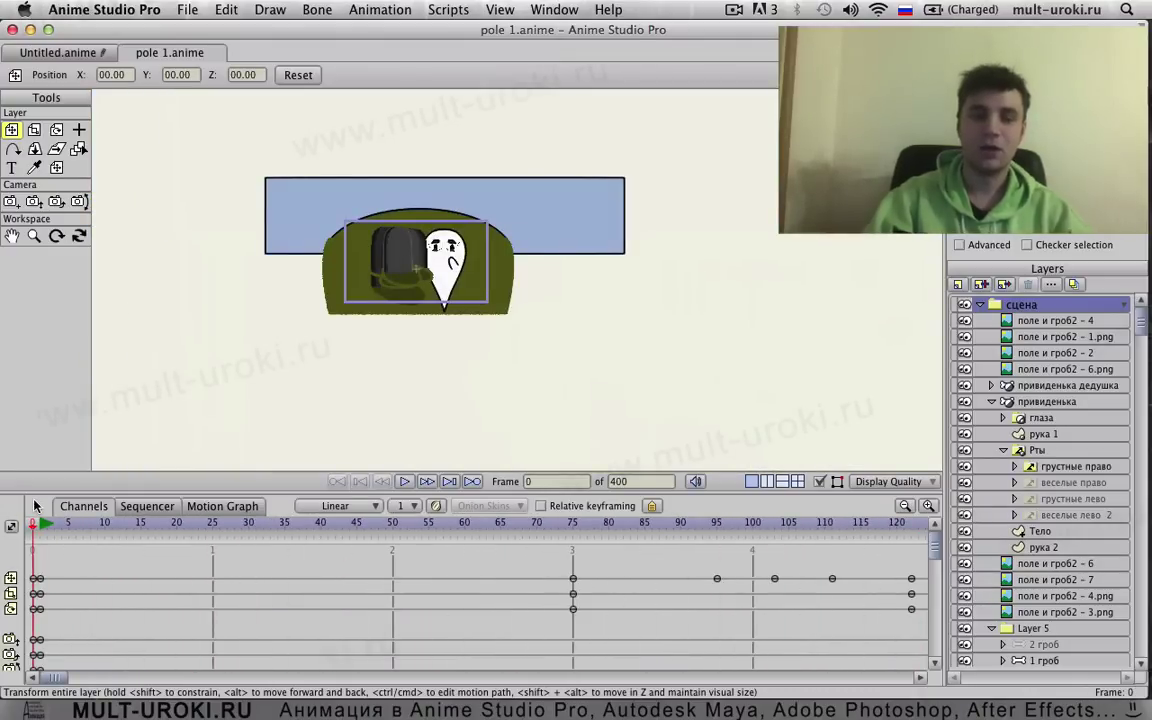
scroll(444, 275, "up", 5)
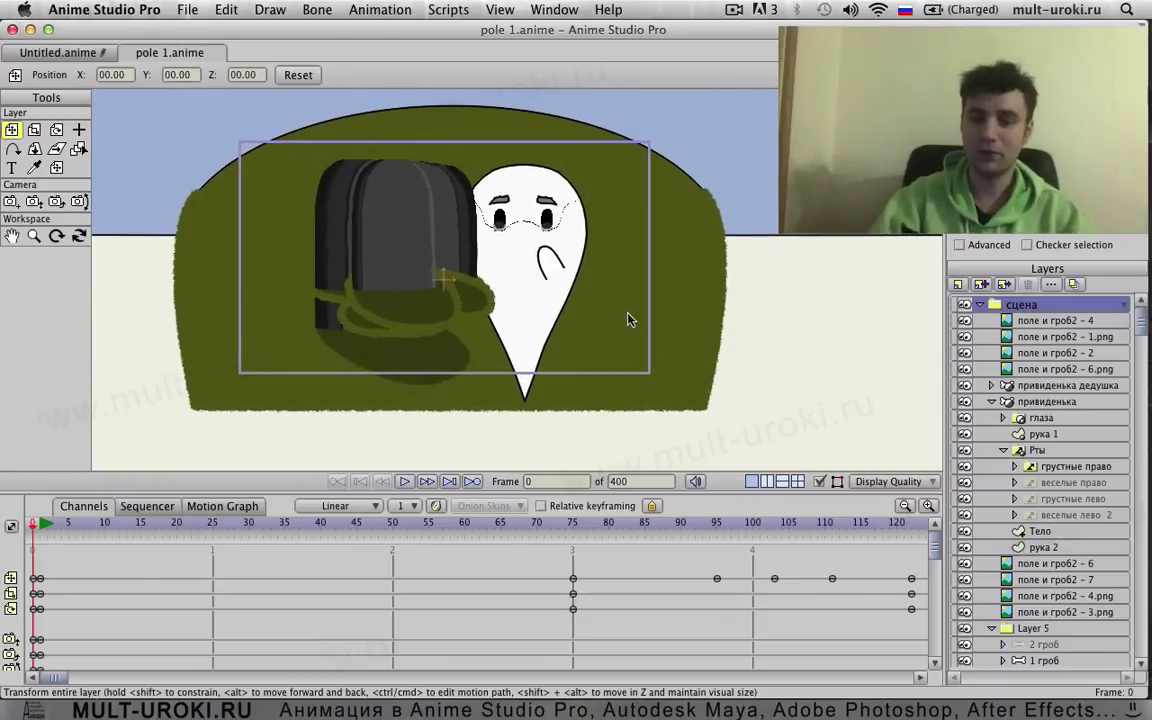
scroll(628, 319, "down", 3)
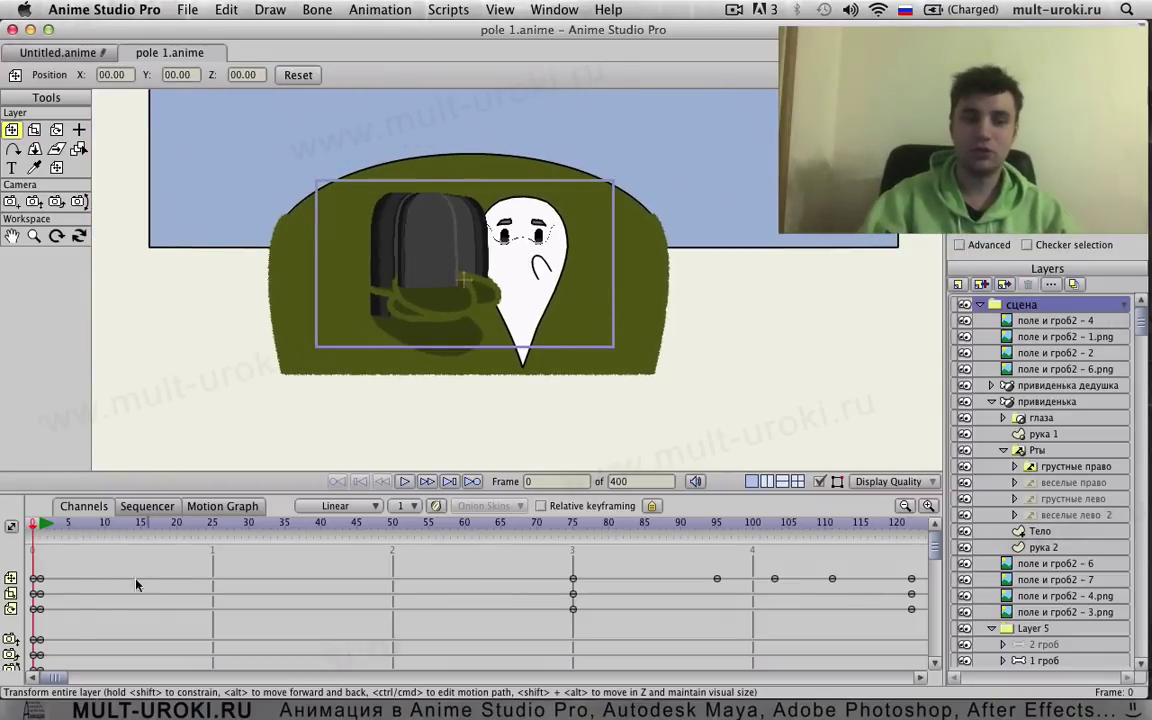
- Select the привиденька дедушка layer and examine its bones and keyframes at frame 0
left_click(1066, 385)
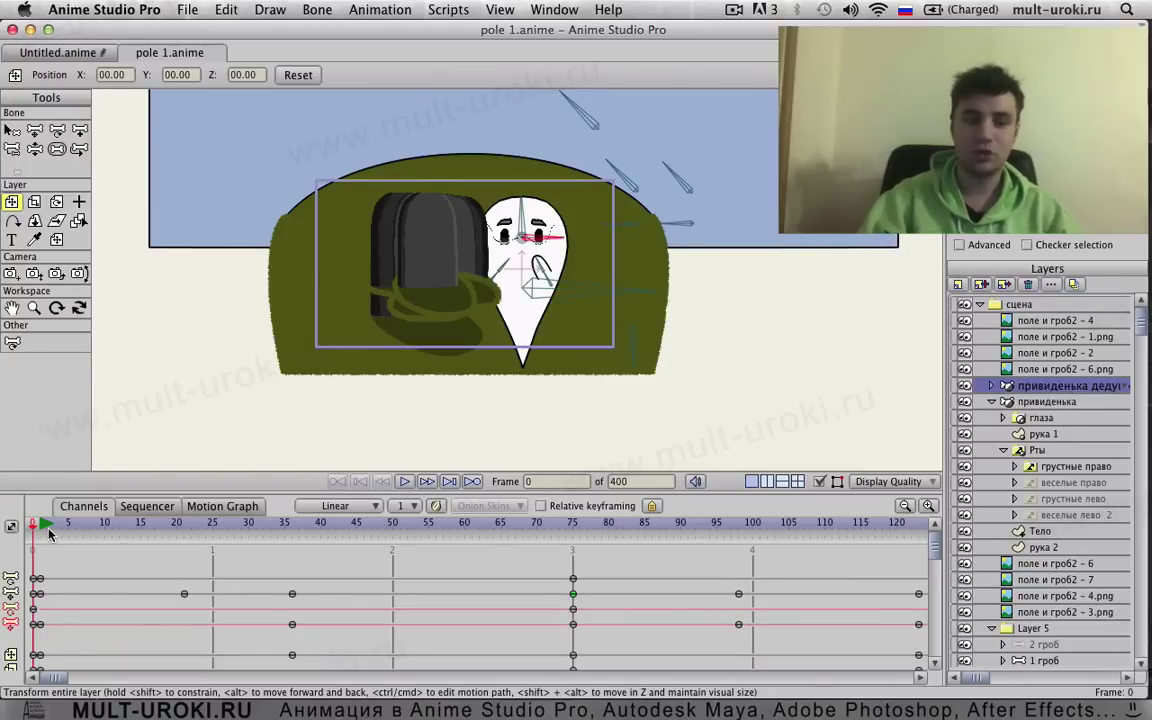
left_click_drag(45, 530, 29, 588)
scroll(563, 290, "up", 5)
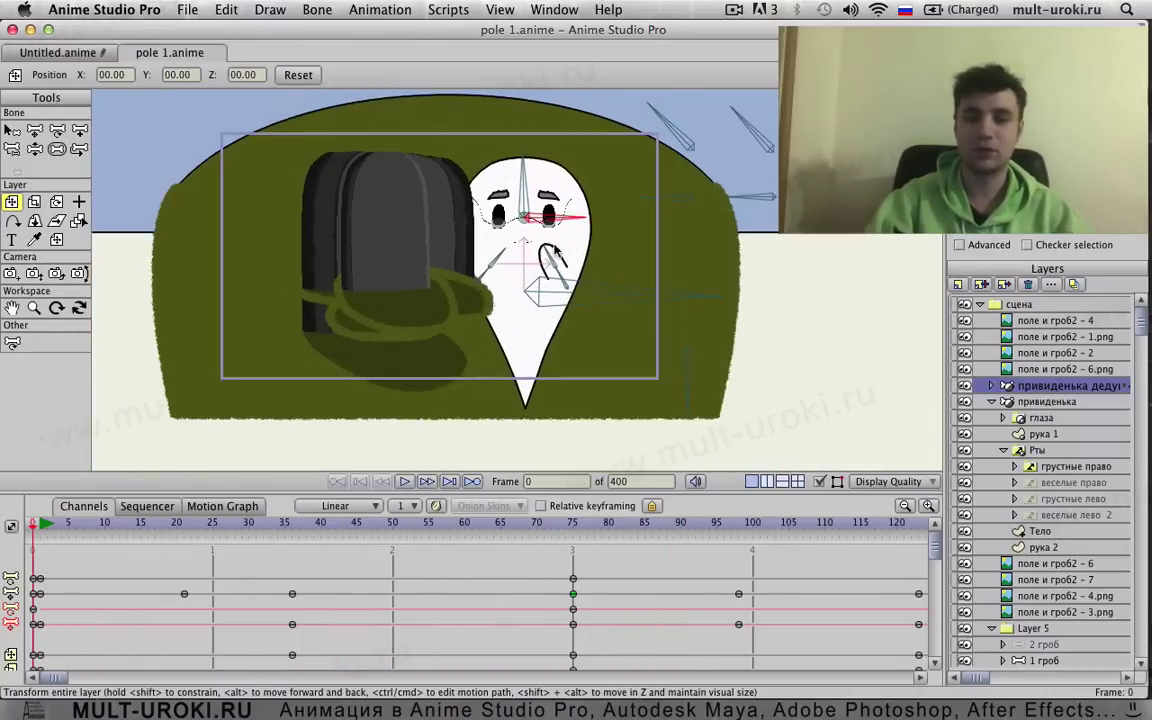
scroll(563, 225, "down", 4)
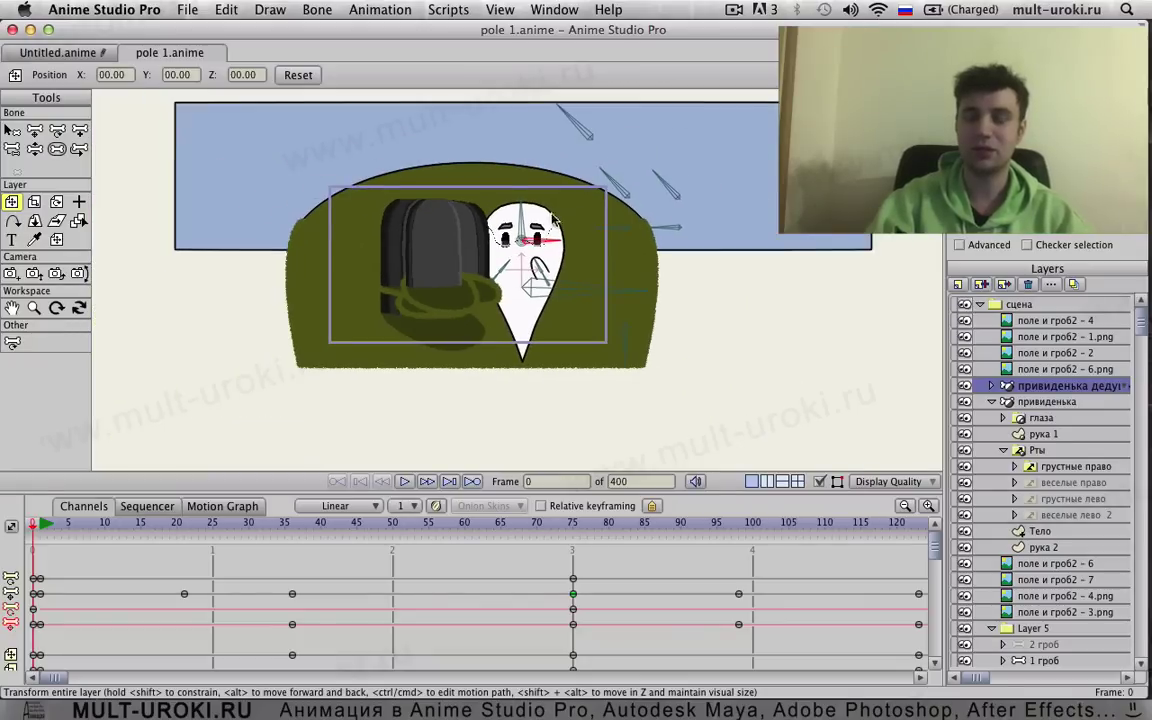
scroll(510, 220, "up", 2)
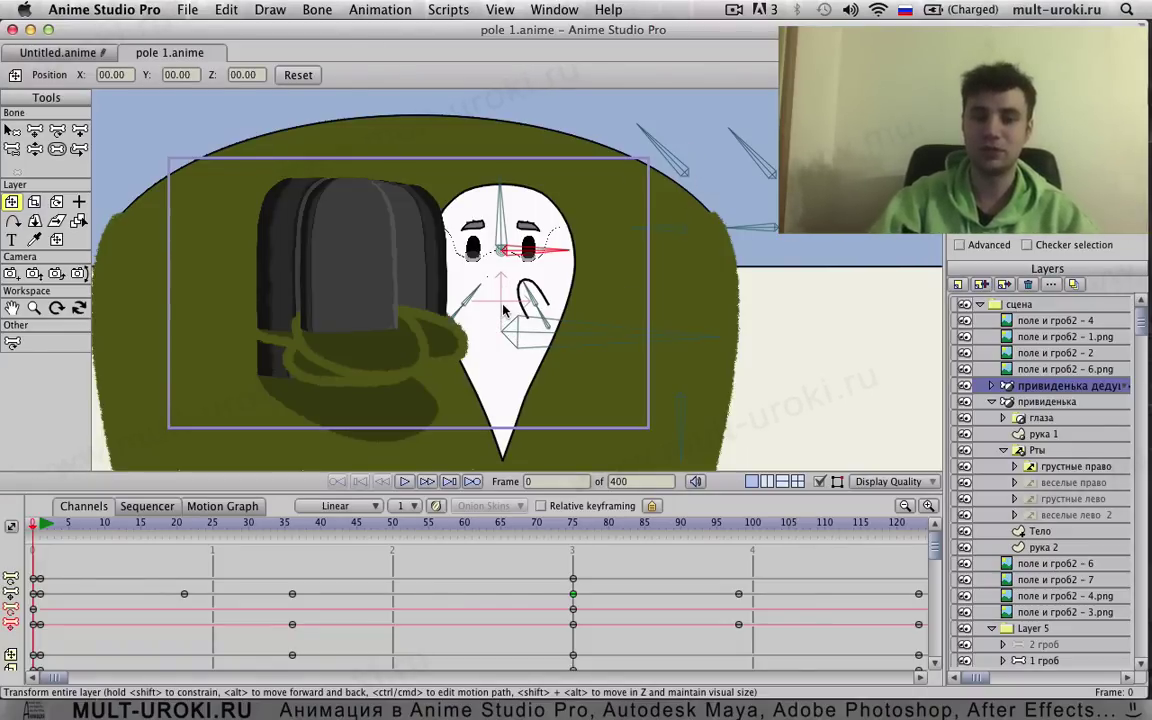
scroll(510, 300, "down", 4)
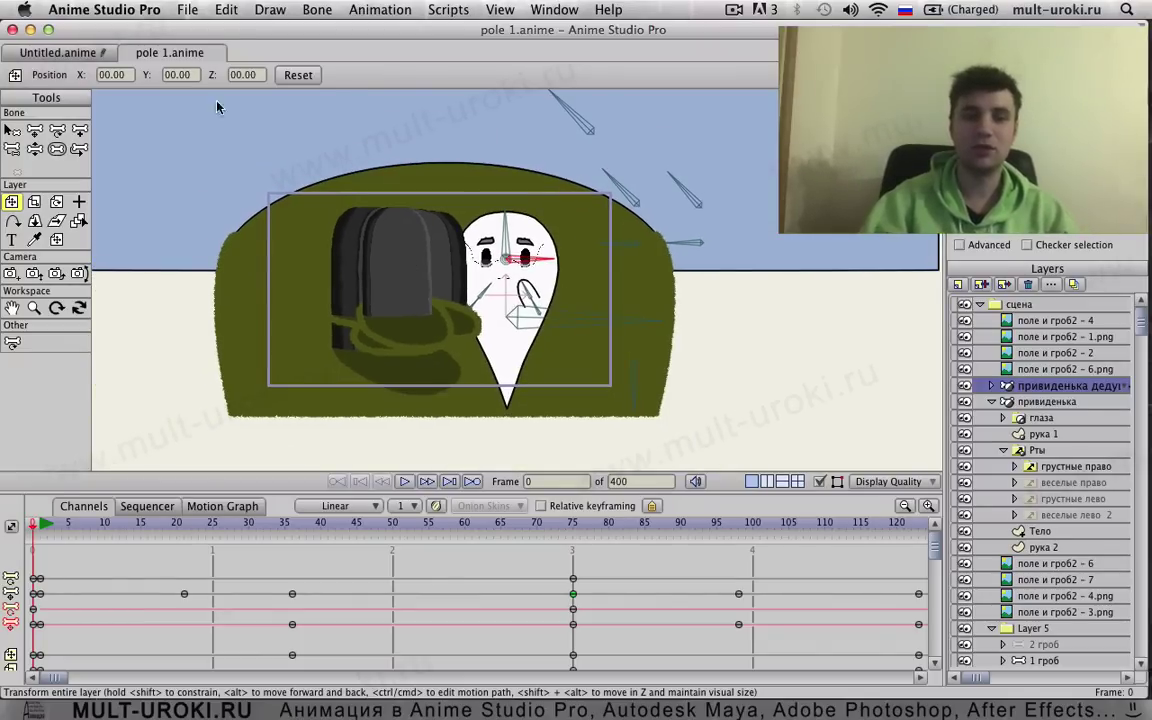
- Create a new blank document, and close the pole 1.anime and Untitled.anime projects without saving
left_click(188, 10)
left_click(226, 33)
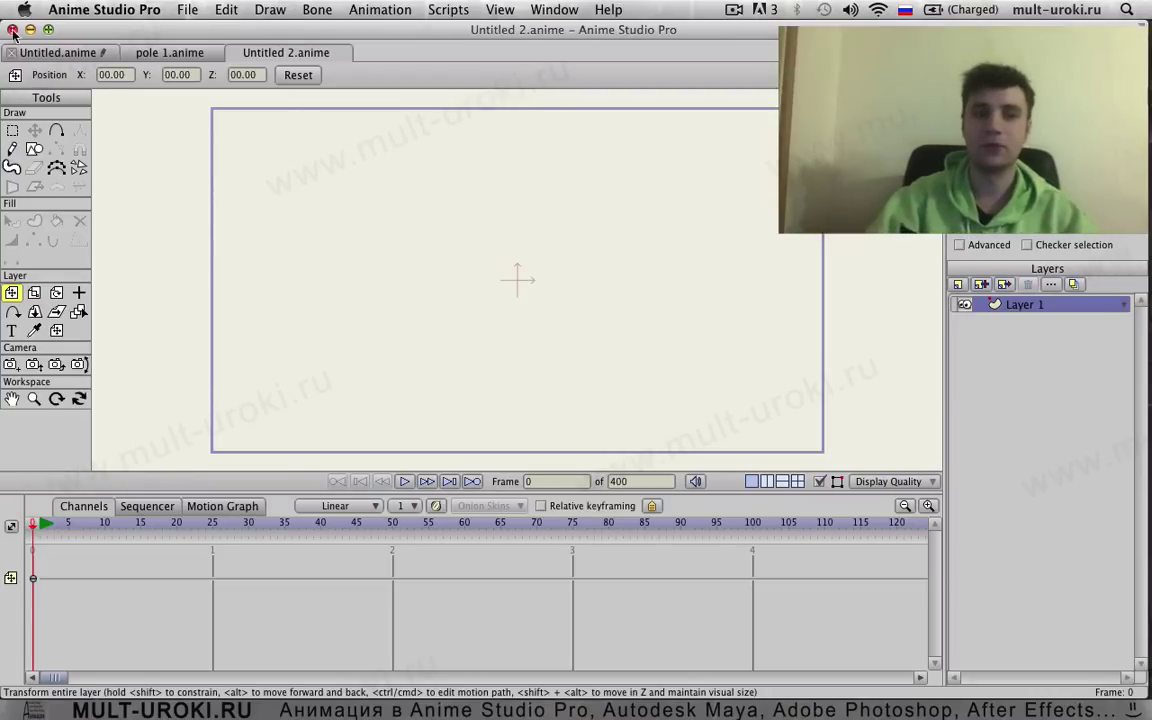
left_click(128, 52)
left_click(11, 52)
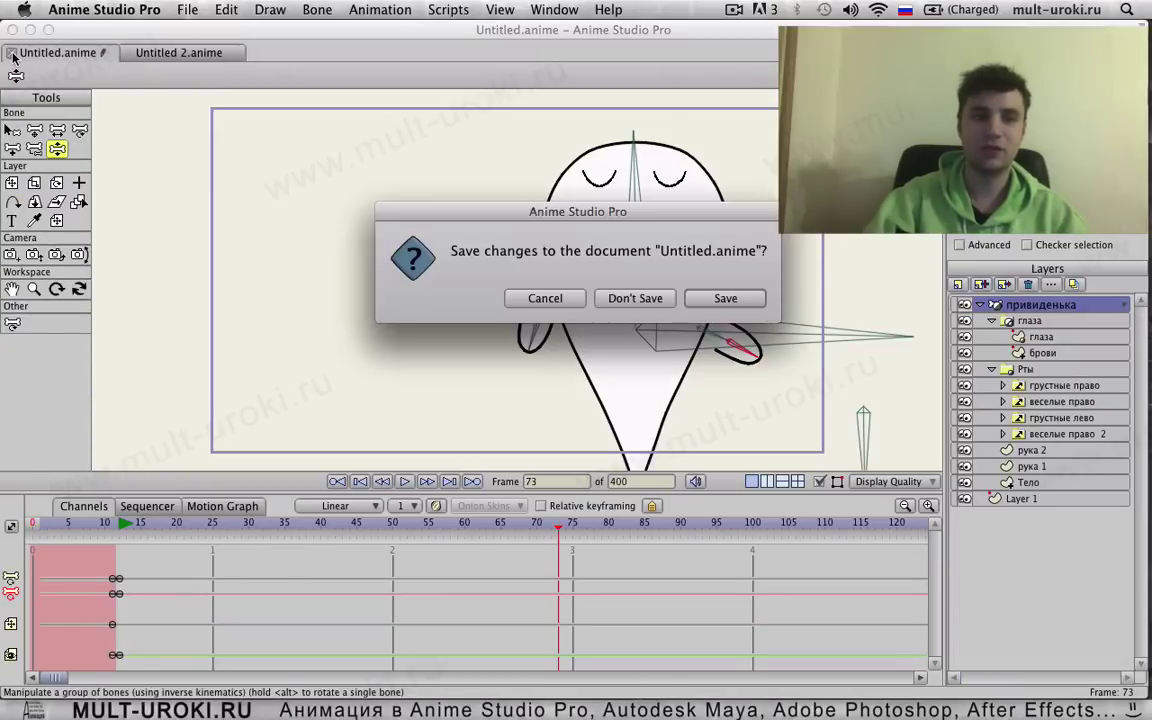
left_click(635, 298)
- Open the Приведенька.anime project from the desktop and shift the program window slightly back into view
key("F11")
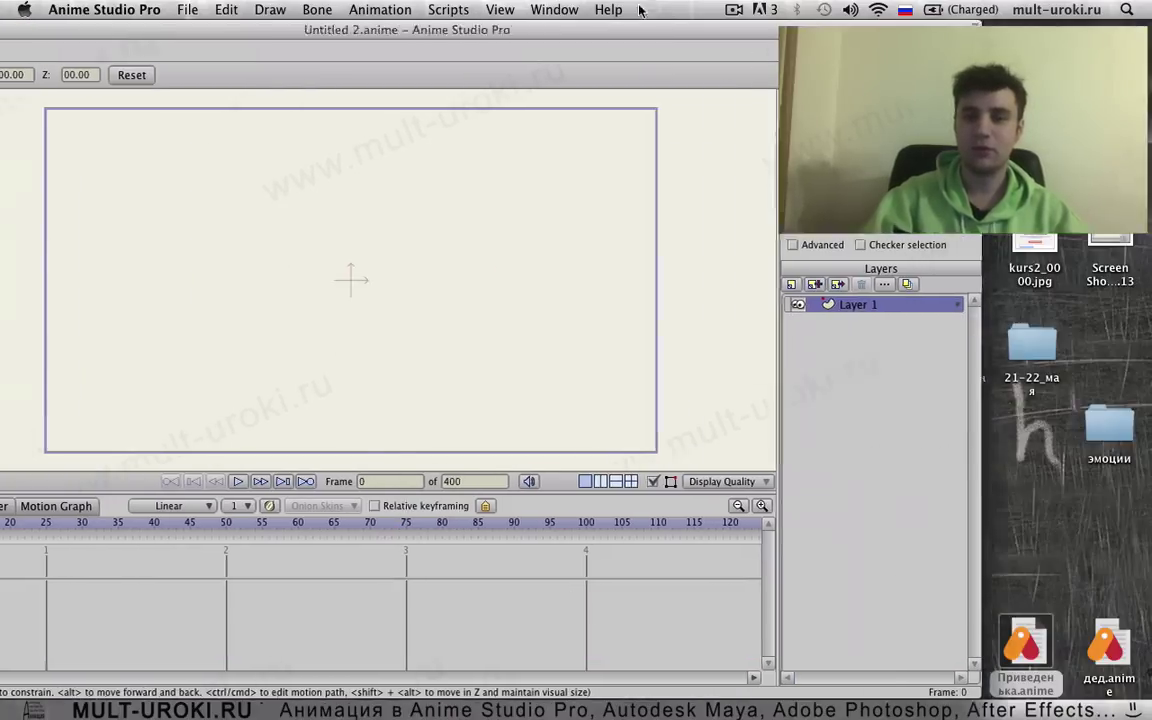
double_click(1025, 642)
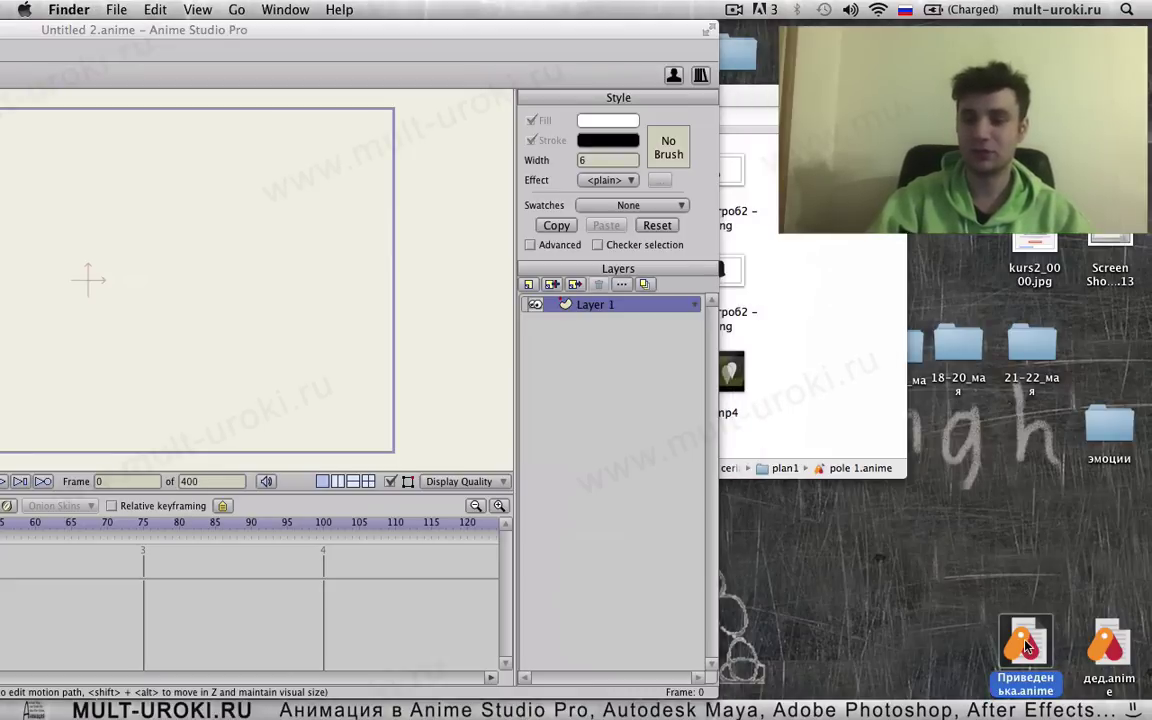
left_click(312, 33)
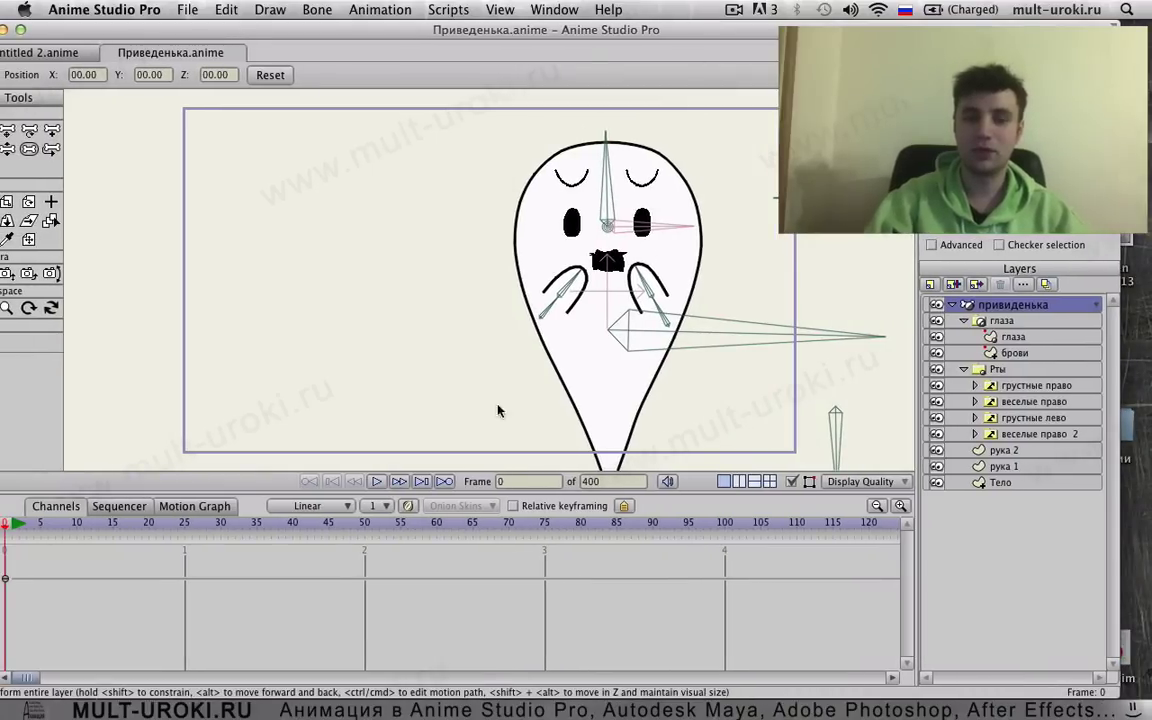
left_click(12, 525)
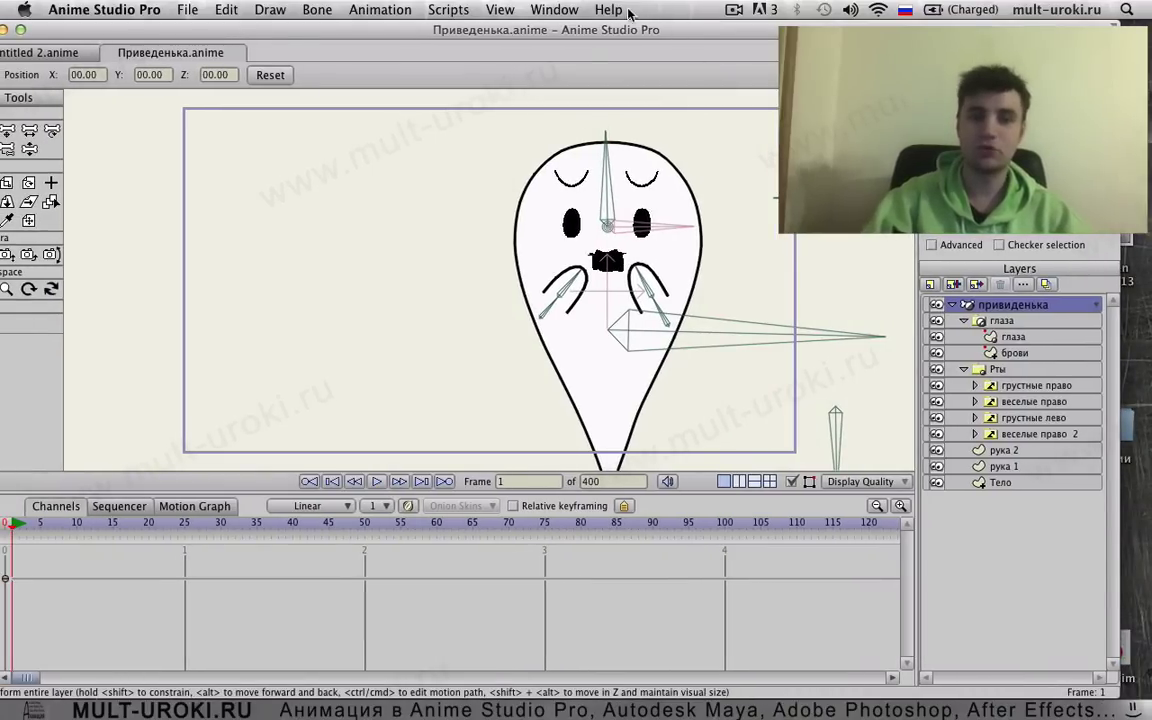
left_click_drag(629, 31, 643, 32)
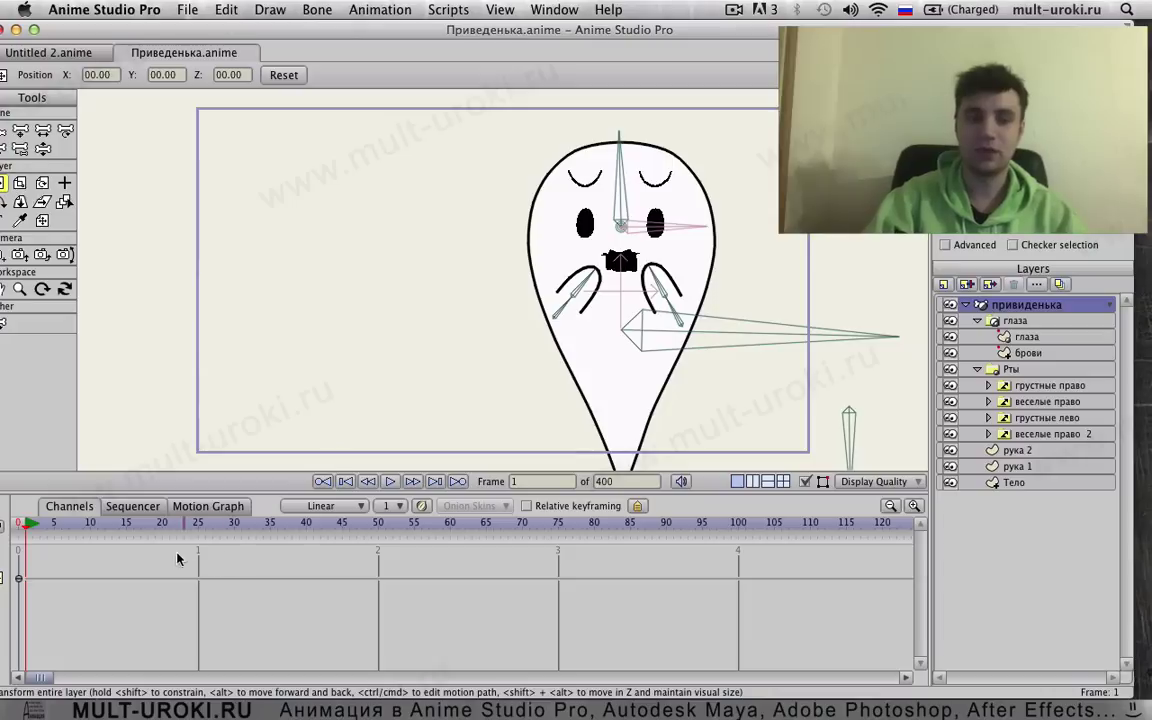
- At frame 1, rotate the upper-left control bone beside the ghost to about 132.4° with the Rotate Bone tool
left_click(17, 529)
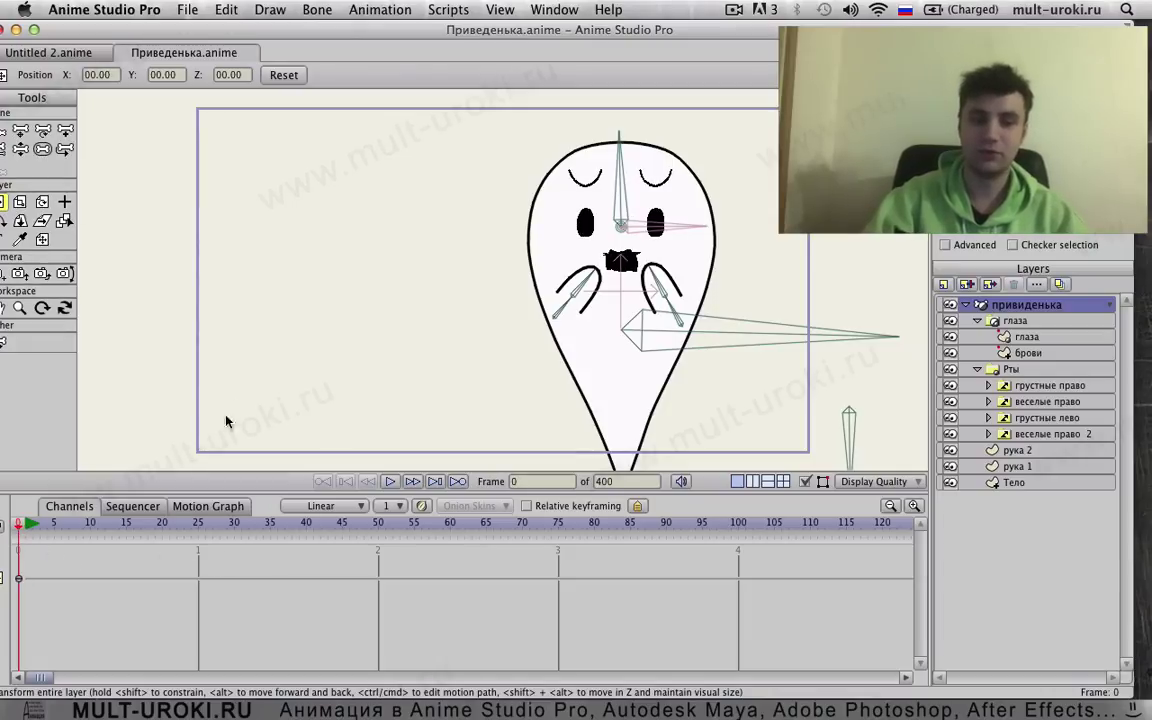
left_click(25, 528)
scroll(648, 270, "down", 5)
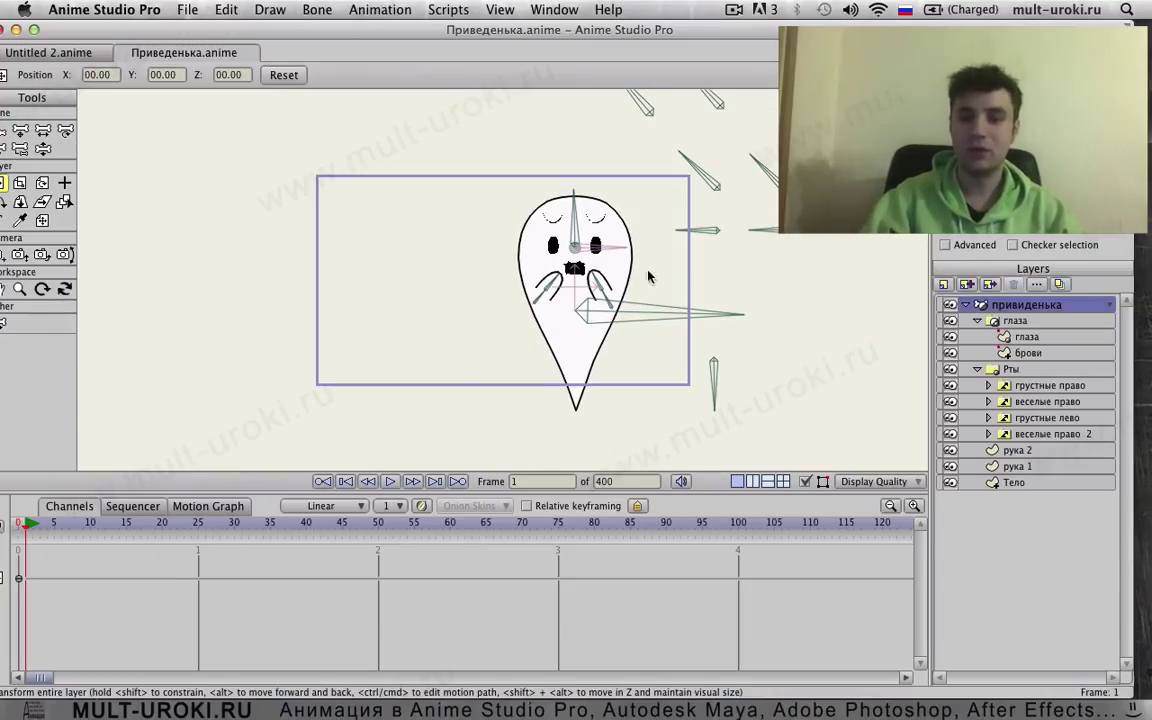
left_click_drag(602, 275, 527, 296)
scroll(518, 285, "up", 1)
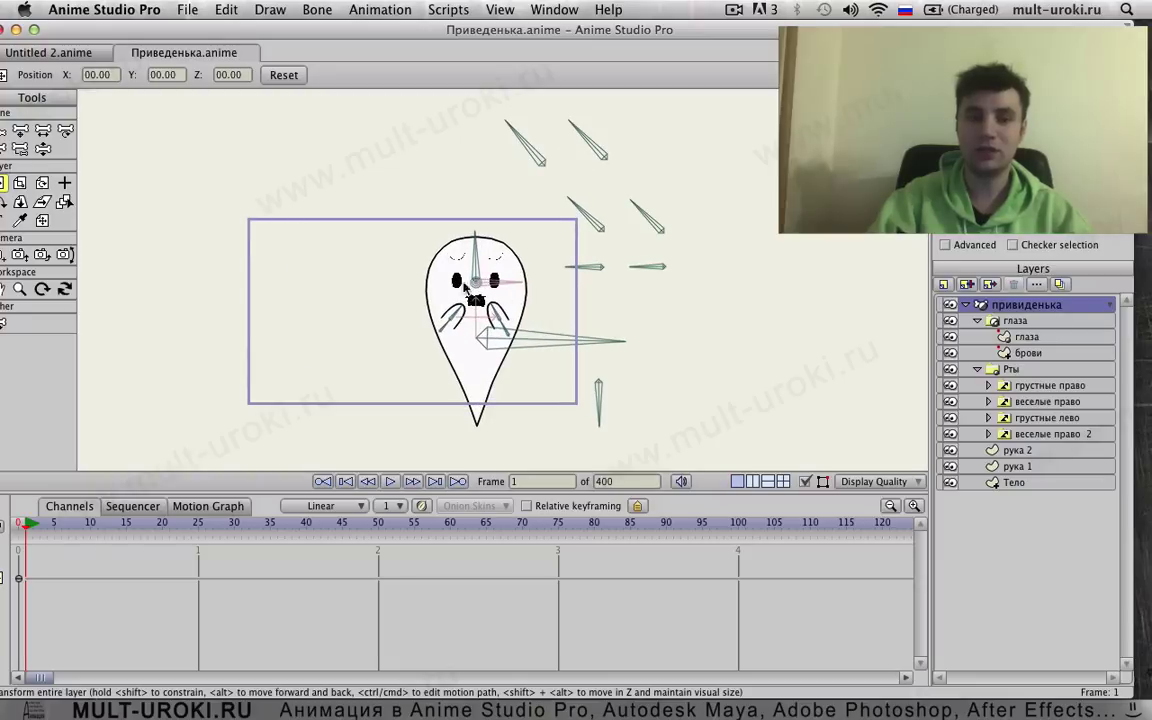
left_click(65, 132)
scroll(581, 258, "up", 2)
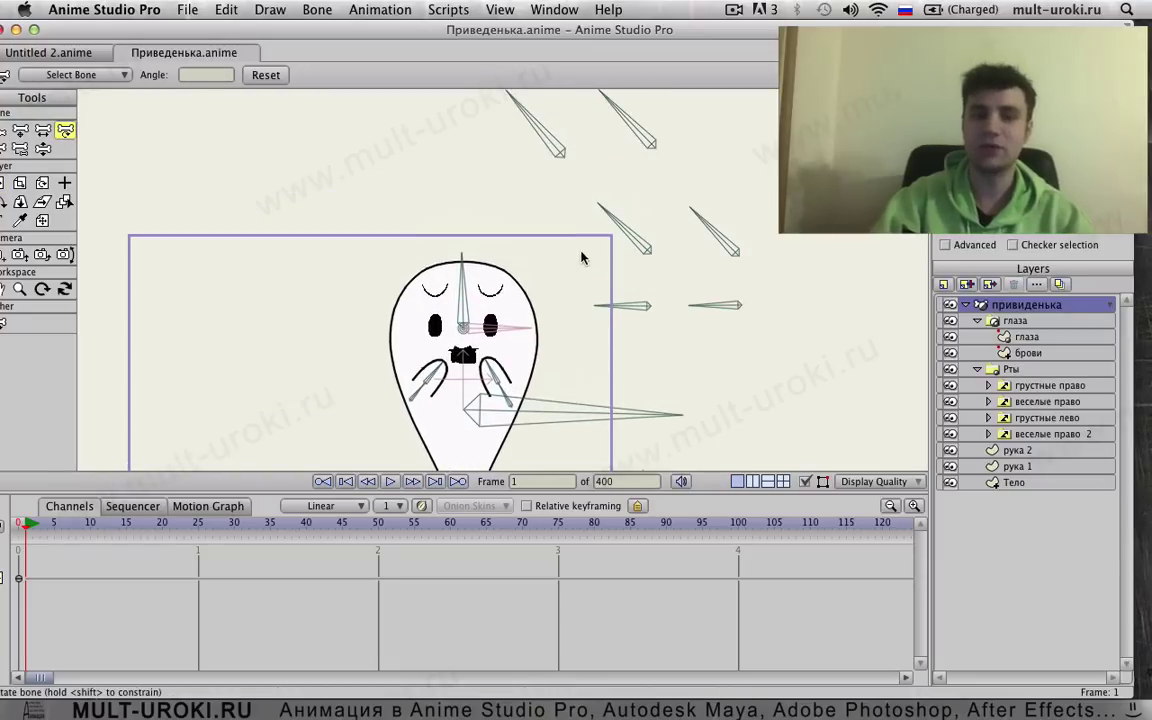
left_click_drag(538, 130, 493, 150)
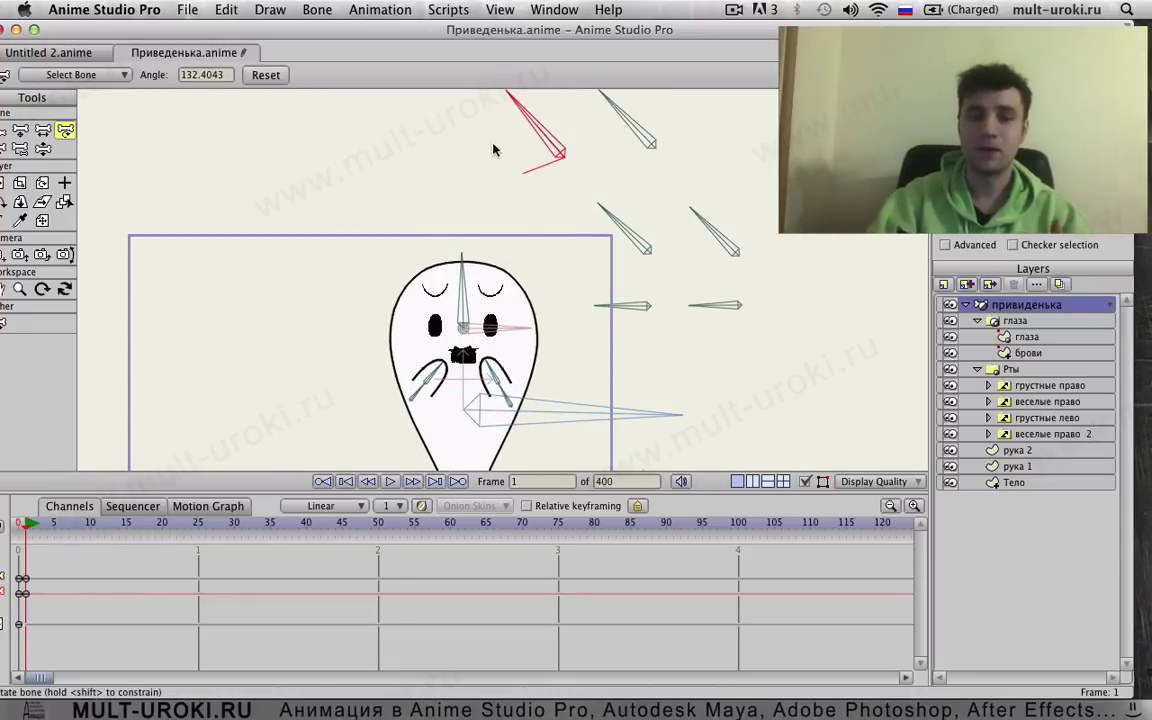
scroll(460, 330, "down", 1)
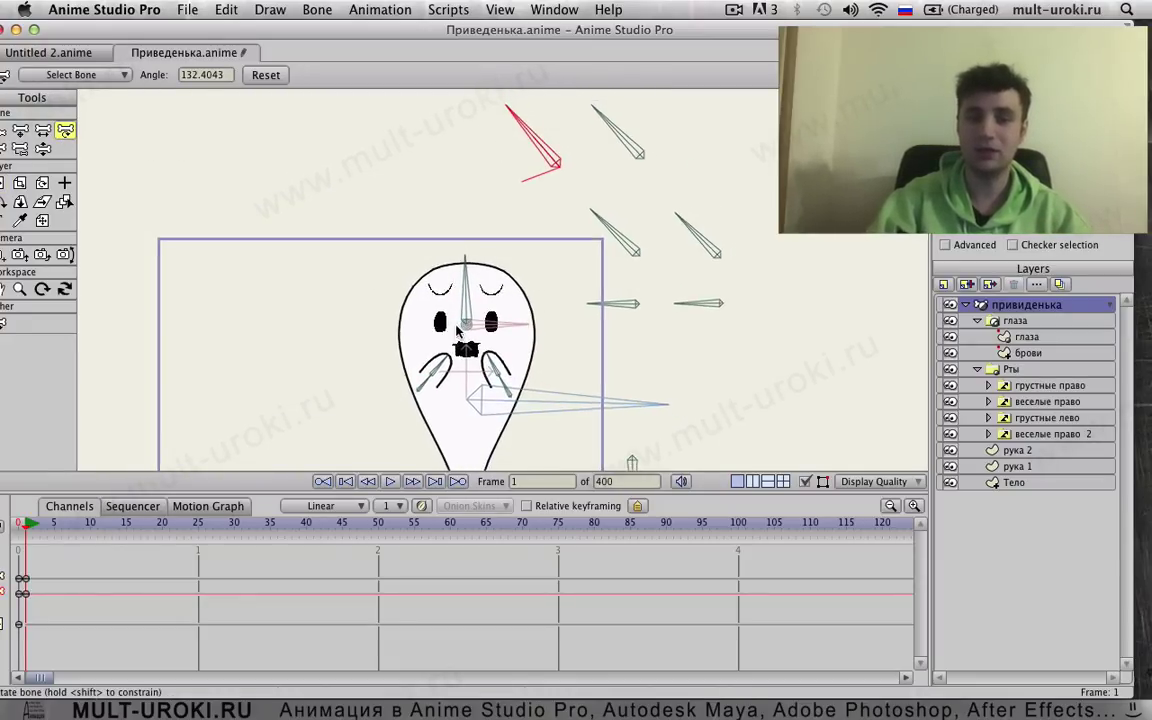
left_click_drag(529, 125, 484, 118)
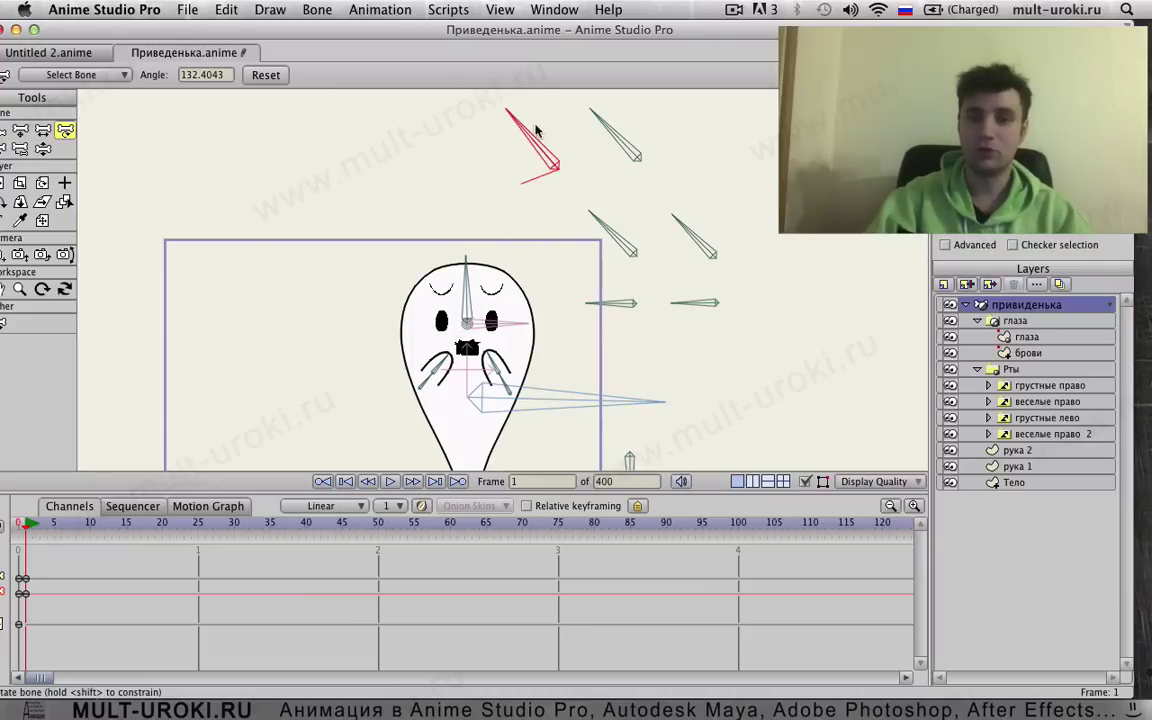
- Try an angry look by rotating the upper-right control bone to about 145.58° and the lower pair downward, its right bone to about 216.18°
left_click(605, 132)
mouse_move(592, 183)
left_mouse_down()
mouse_move(600, 147)
mouse_move(597, 190)
left_mouse_up()
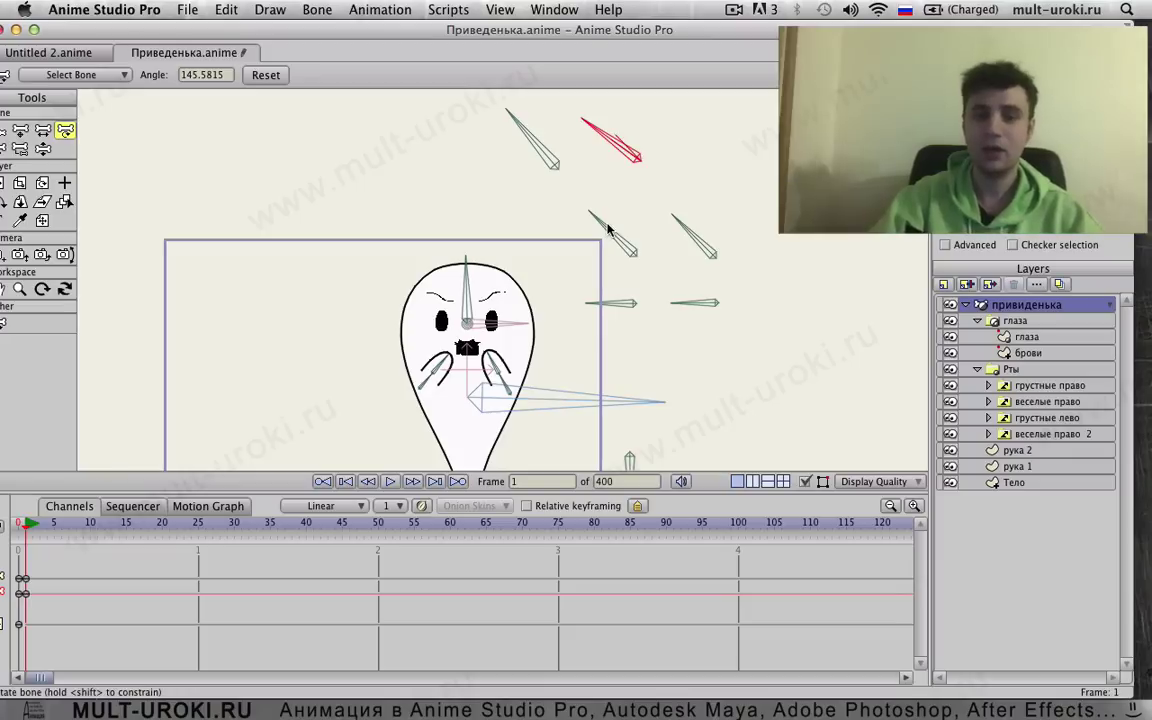
mouse_move(607, 225)
left_mouse_down()
mouse_move(608, 245)
mouse_move(606, 223)
left_mouse_up()
left_click_drag(602, 311, 608, 335)
left_click_drag(686, 311, 692, 326)
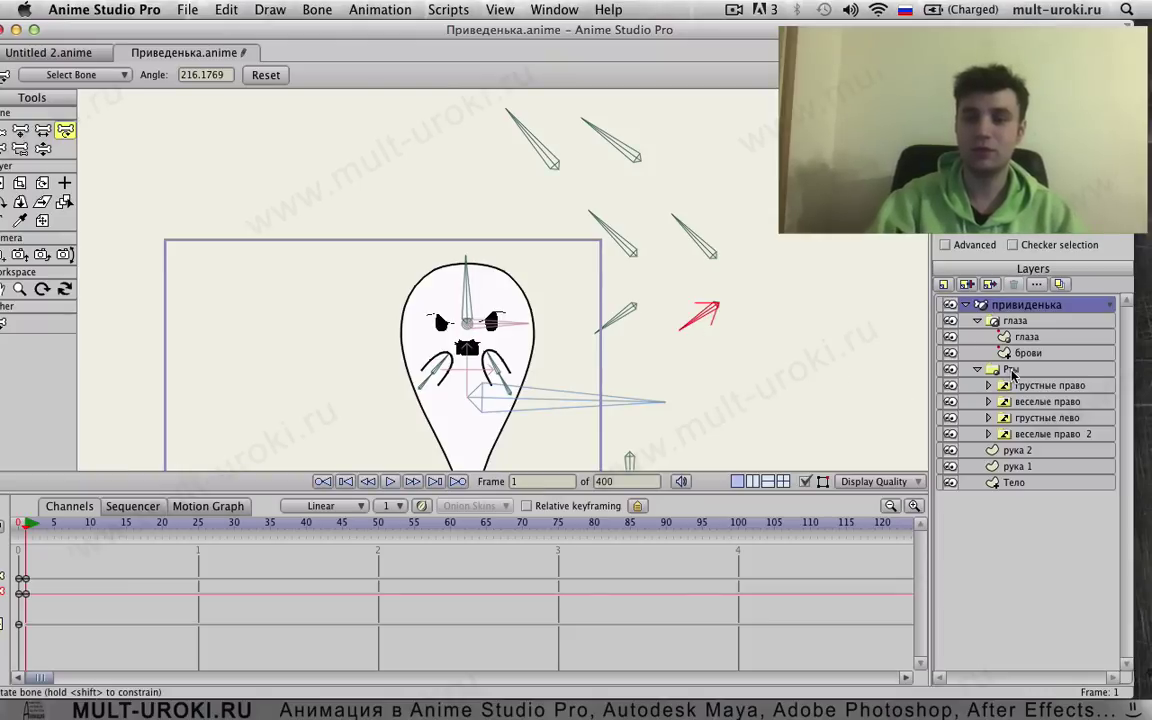
- Return the lower pair of control bones to horizontal and the upper-right bone to about 135.58°
left_click_drag(694, 321, 590, 292)
left_click_drag(614, 228, 668, 170)
left_click_drag(612, 134, 667, 105)
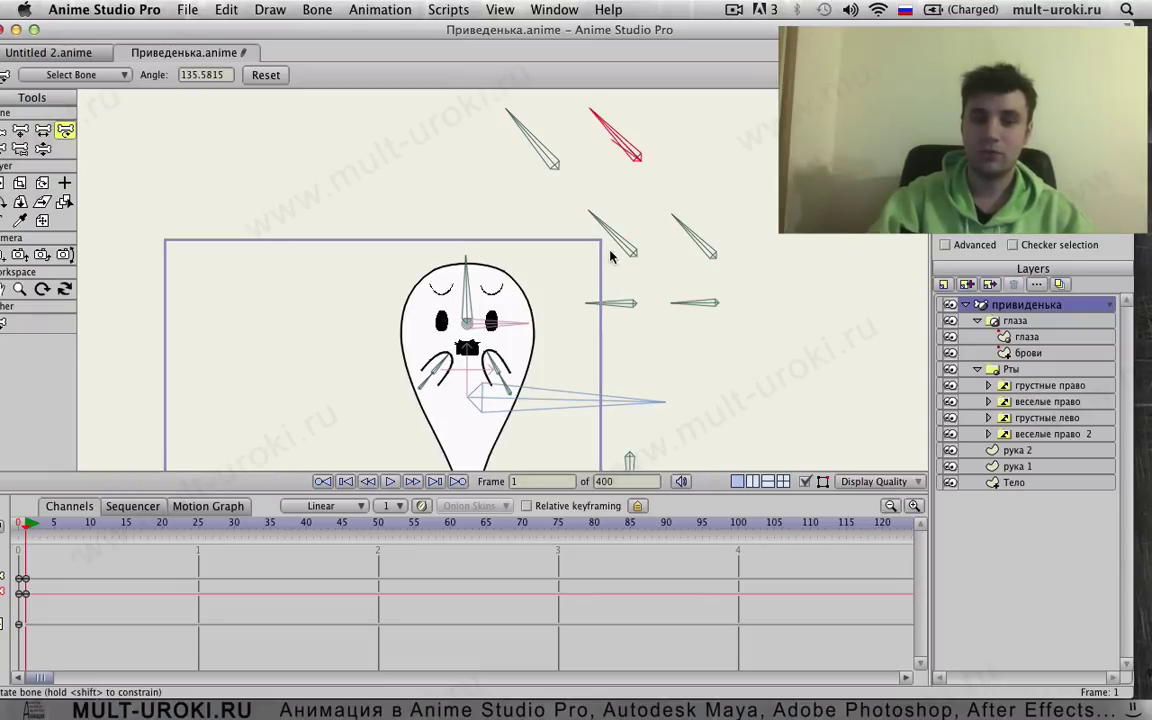
- Rotate the middle pair of control bones near horizontal, the right one to about 172.77°, and move the face bone to about X 0.0392, Y 0.3667
left_click_drag(605, 236, 592, 267)
left_click_drag(676, 233, 656, 252)
scroll(560, 374, "down", 2)
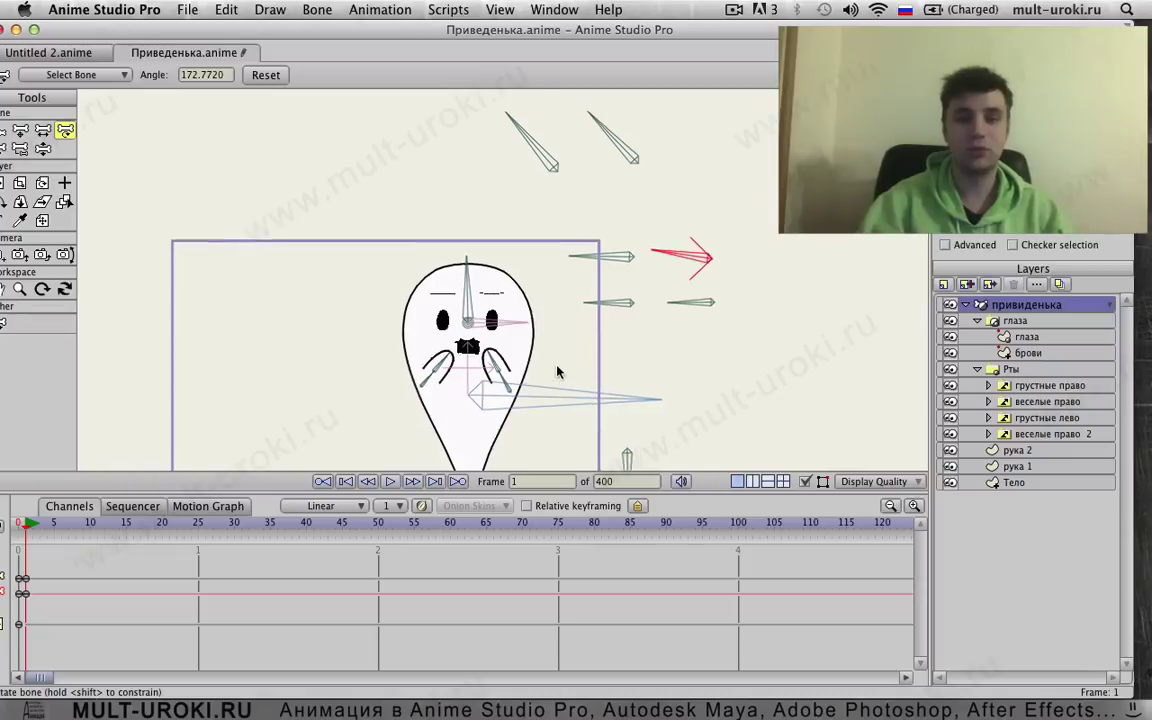
left_click(20, 130)
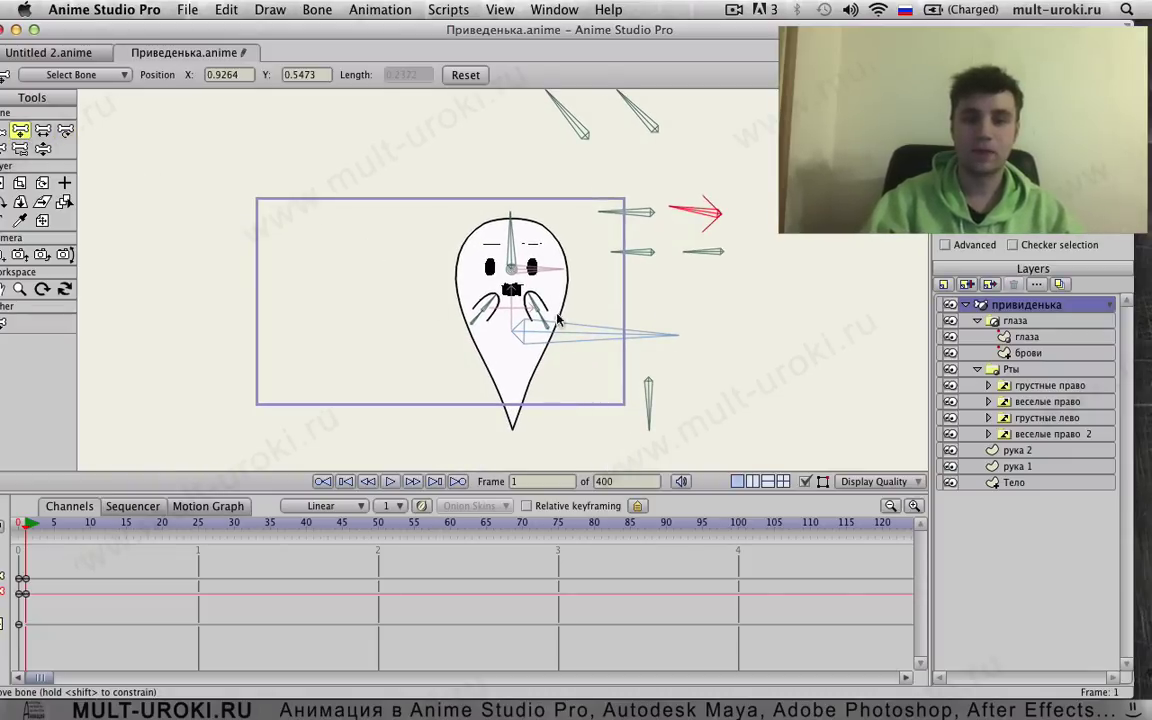
mouse_move(508, 240)
left_mouse_down()
mouse_move(520, 218)
mouse_move(502, 217)
left_mouse_up()
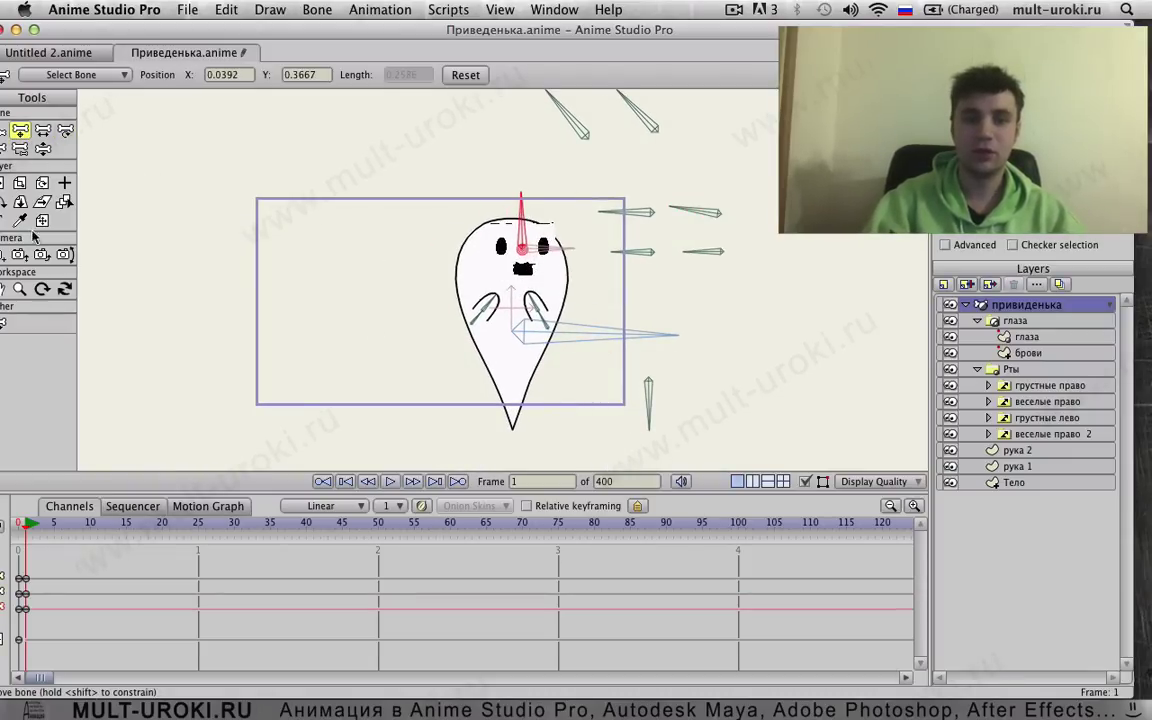
- Swing both of the ghost's arms into new positions with the Manipulate Bones tool at frame 1
left_click(43, 148)
left_click_drag(491, 306, 517, 481)
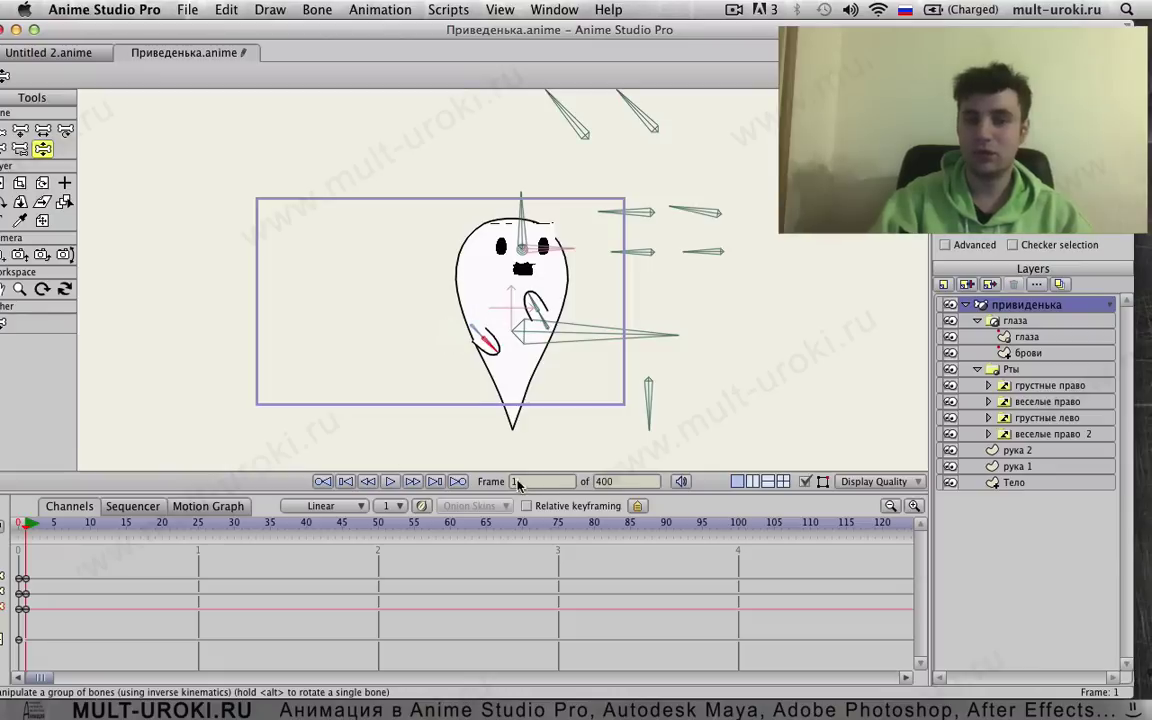
left_click_drag(534, 301, 377, 434)
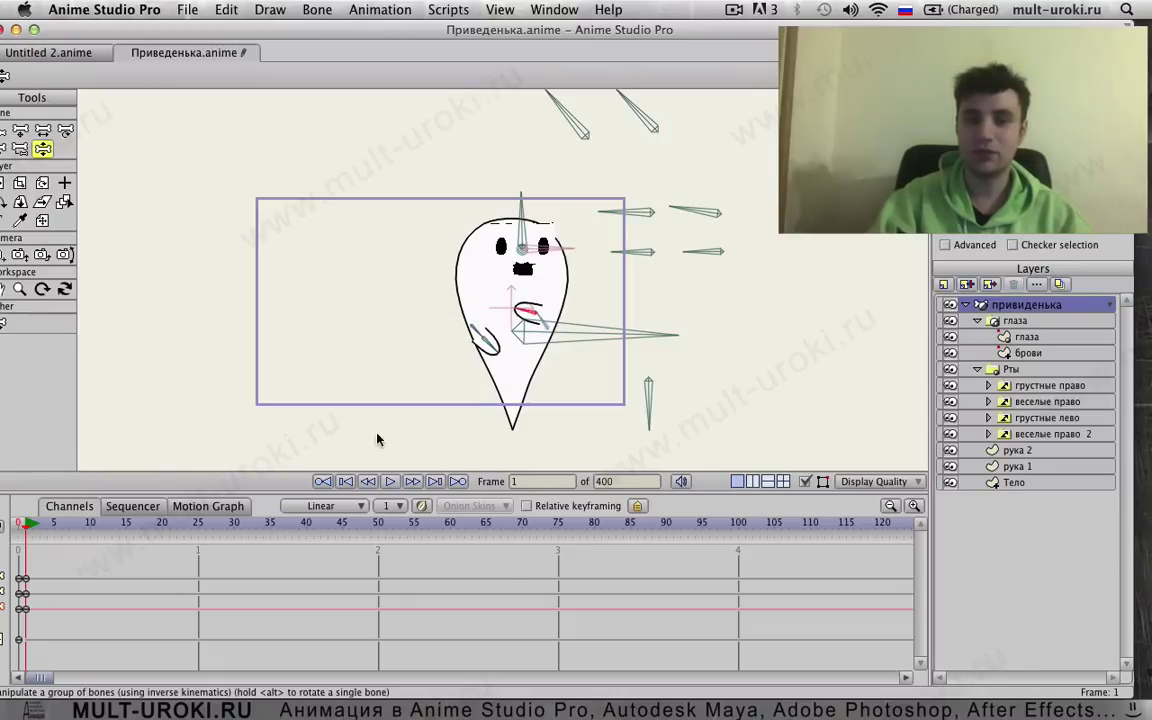
left_click_drag(488, 351, 560, 285)
scroll(670, 352, "up", 3)
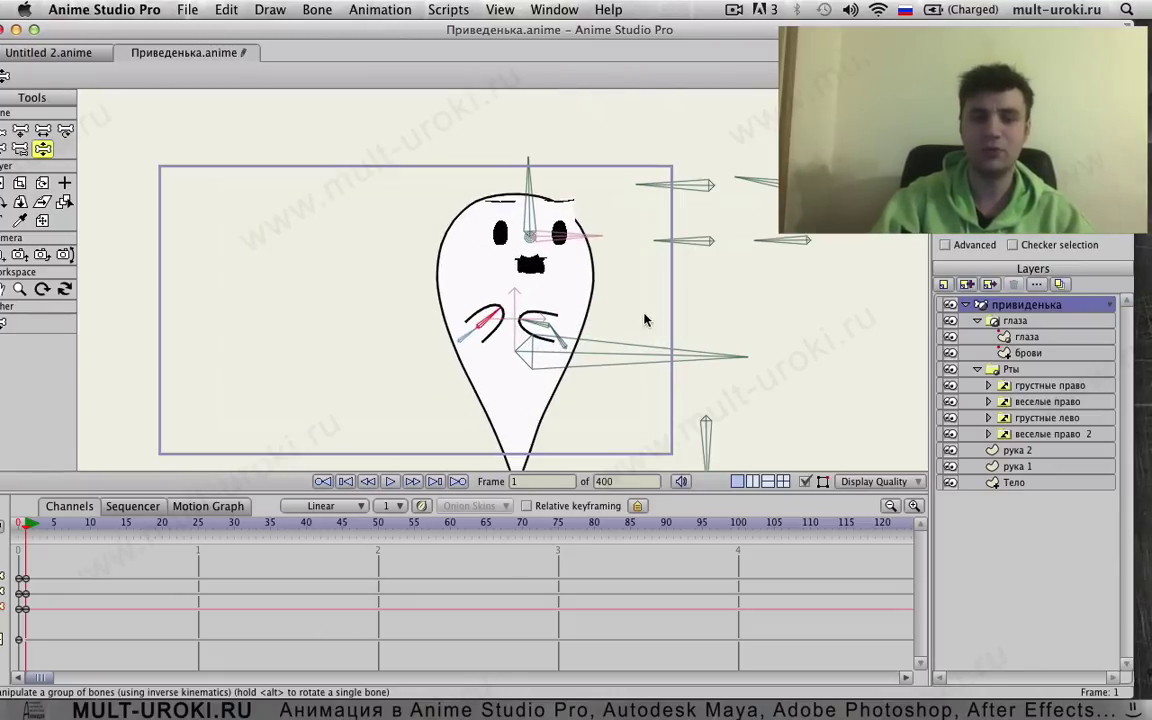
- Rotate the tail control bone to about 278.3° and move the large body bone to about X 0.6847, Y -0.8378
left_click(65, 130)
scroll(452, 310, "down", 2)
left_click_drag(681, 437, 650, 485)
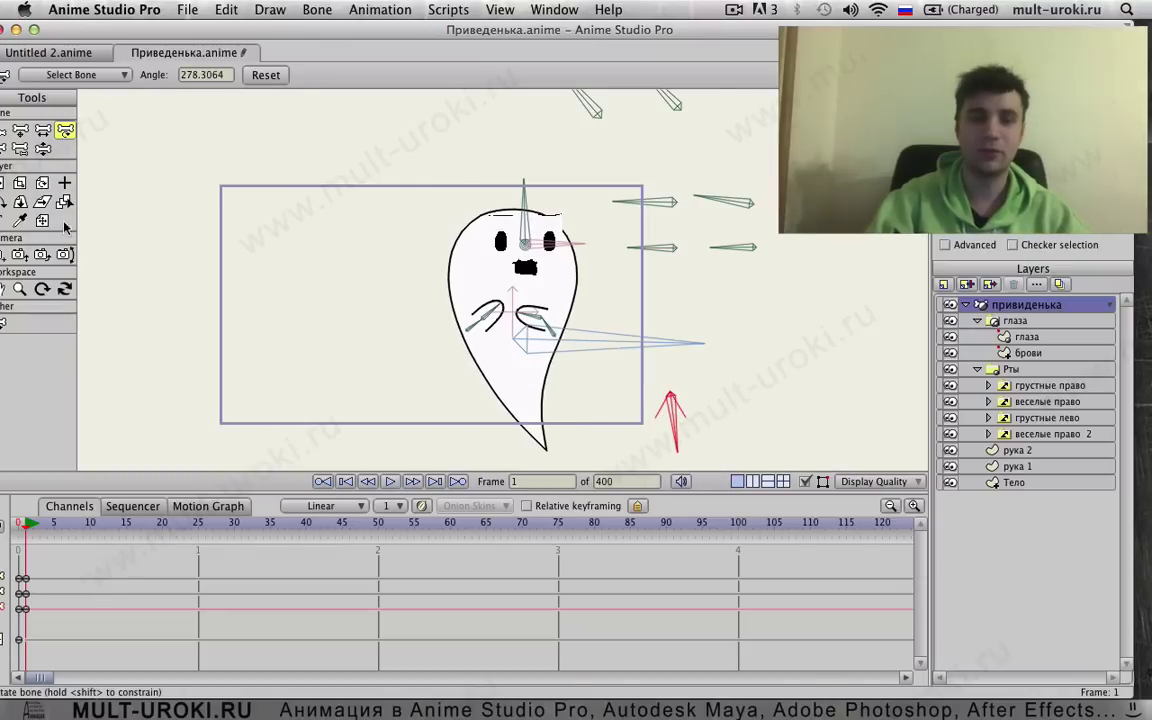
left_click(19, 134)
left_click_drag(556, 339, 586, 352)
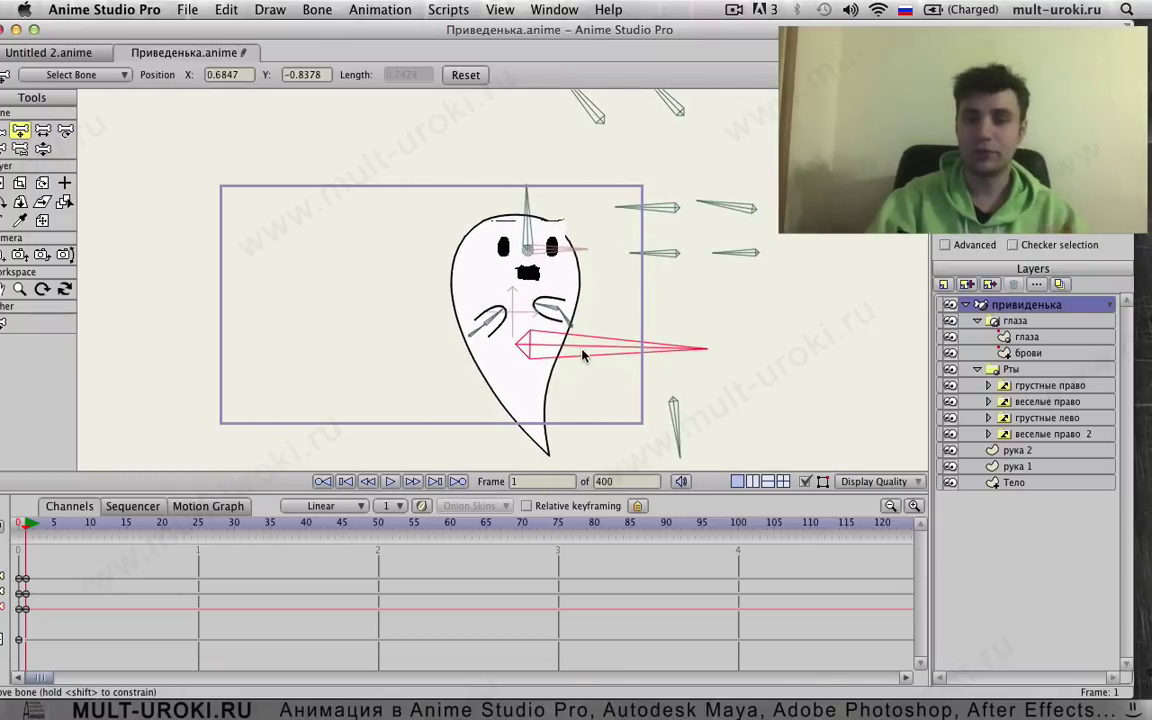
- Delete the ghost's bone keyframes at frame 1 and return to frame 0
scroll(580, 348, "down", 2)
left_click_drag(44, 530, 20, 605)
key("Delete")
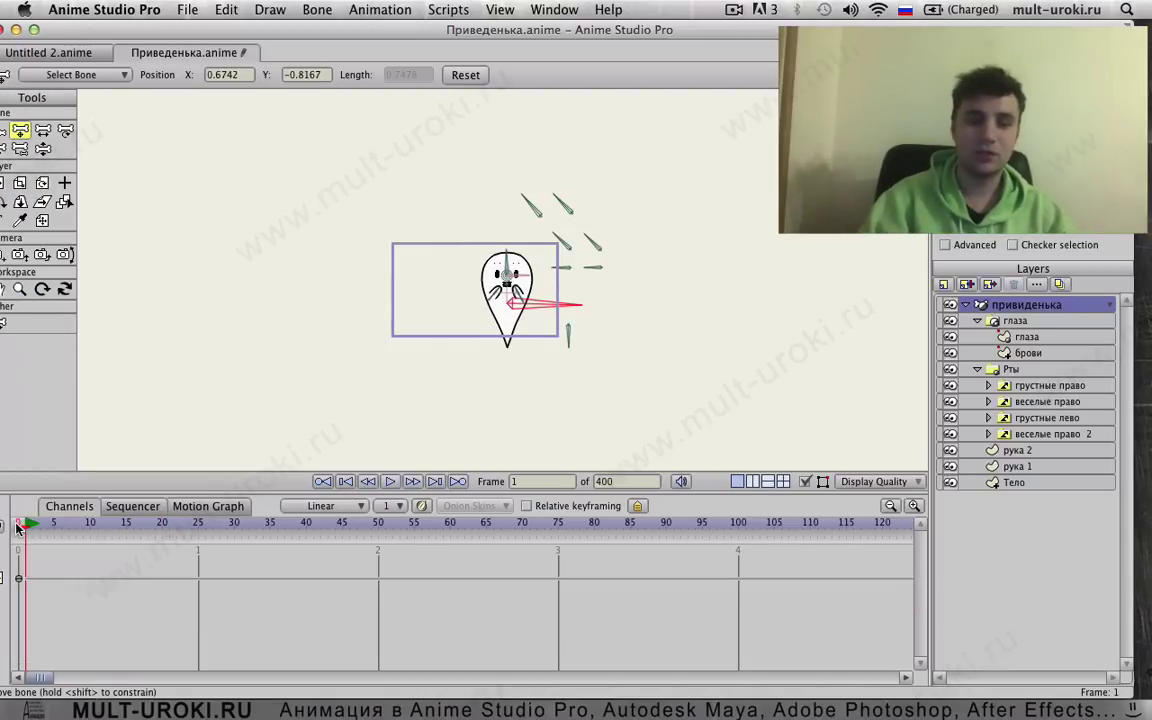
mouse_move(22, 528)
left_mouse_down()
mouse_move(42, 532)
mouse_move(18, 528)
left_mouse_up()
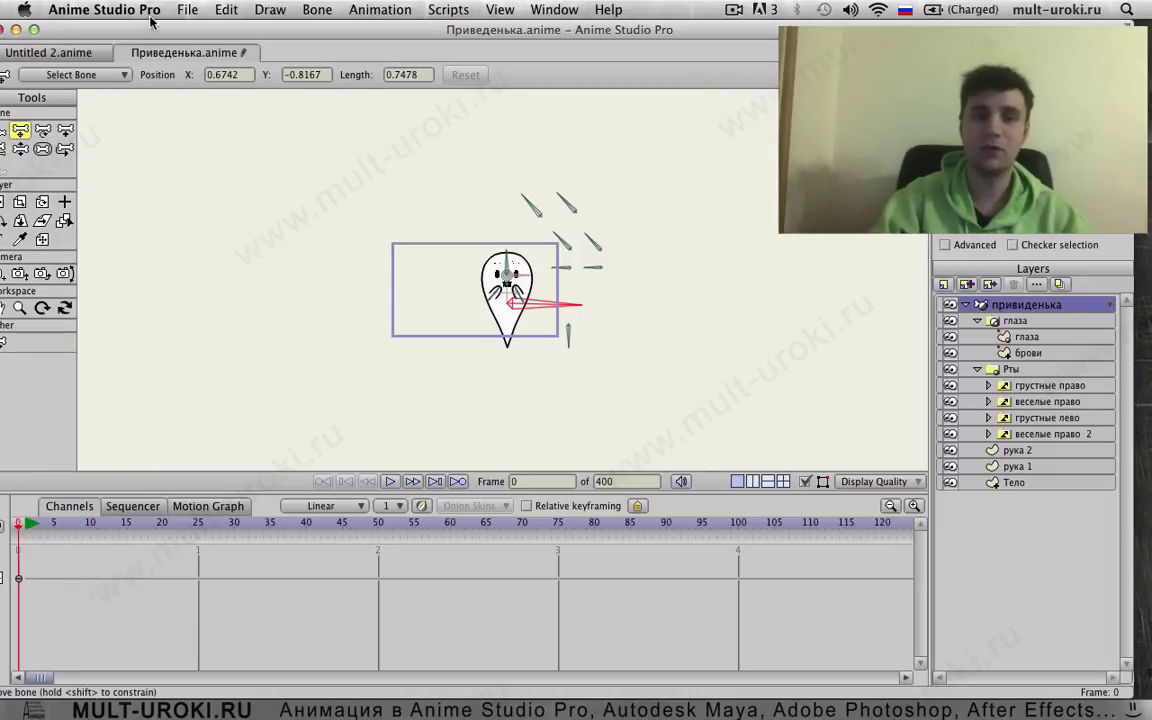
- Close the Приведенька.anime document without saving its changes, keeping Untitled 2.anime open
left_click(190, 9)
left_click(486, 154)
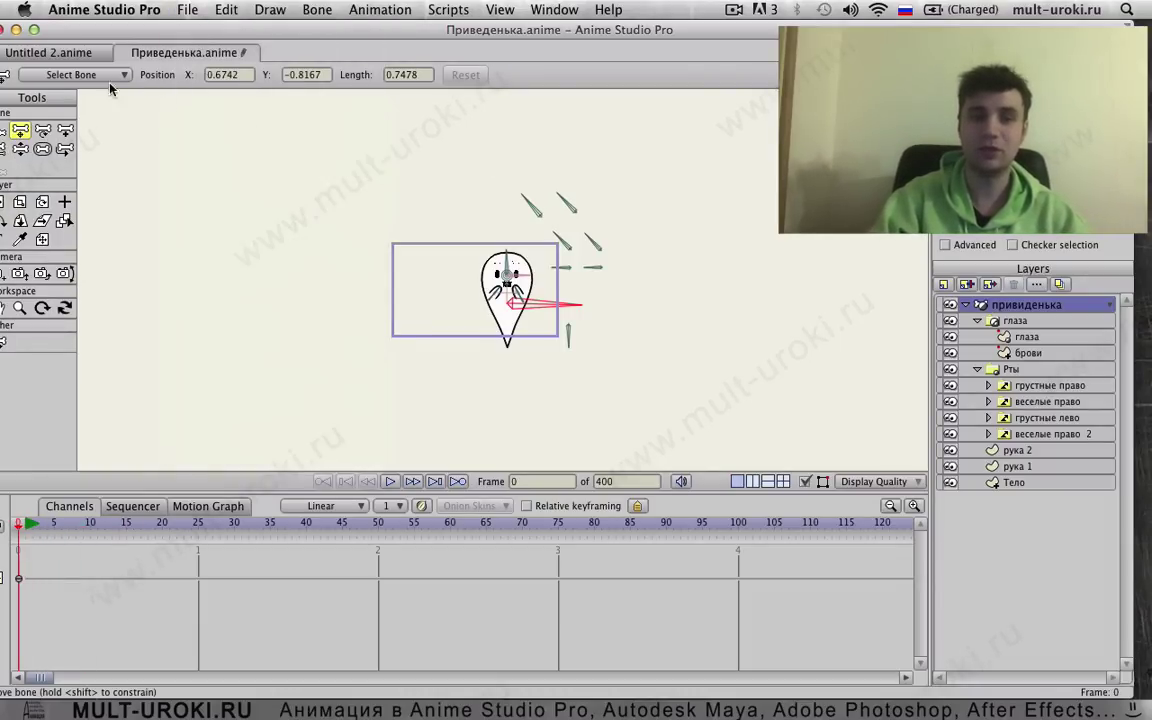
left_click_drag(87, 24, 98, 26)
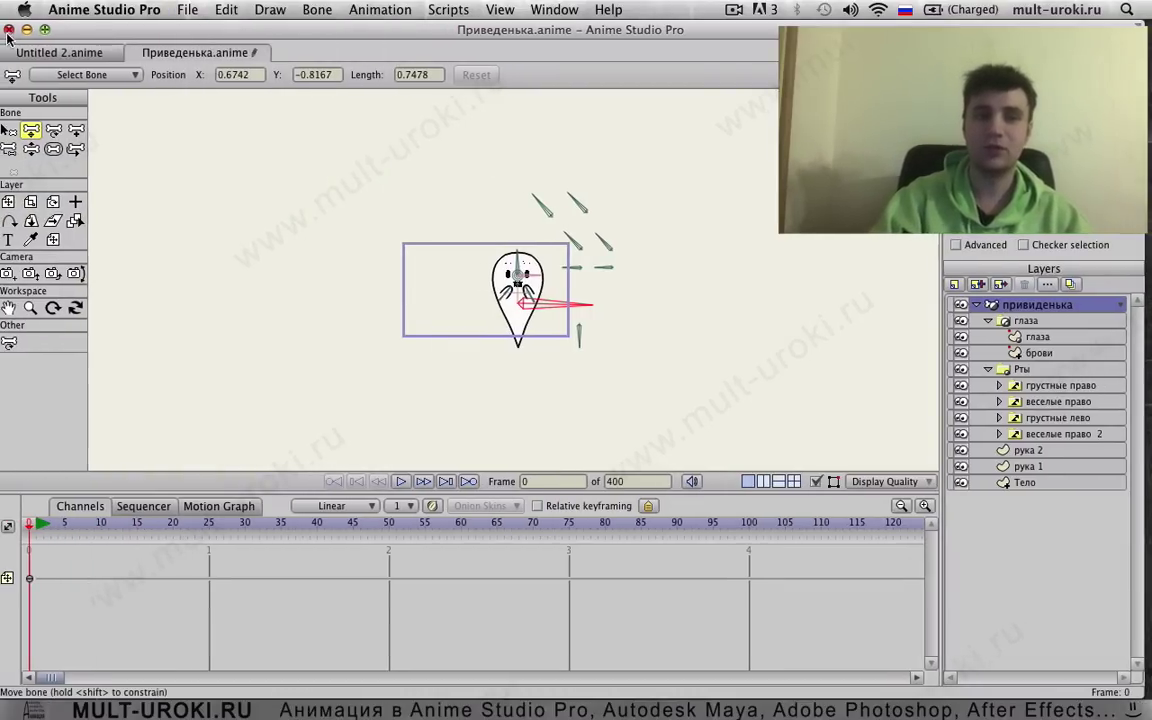
left_click(9, 30)
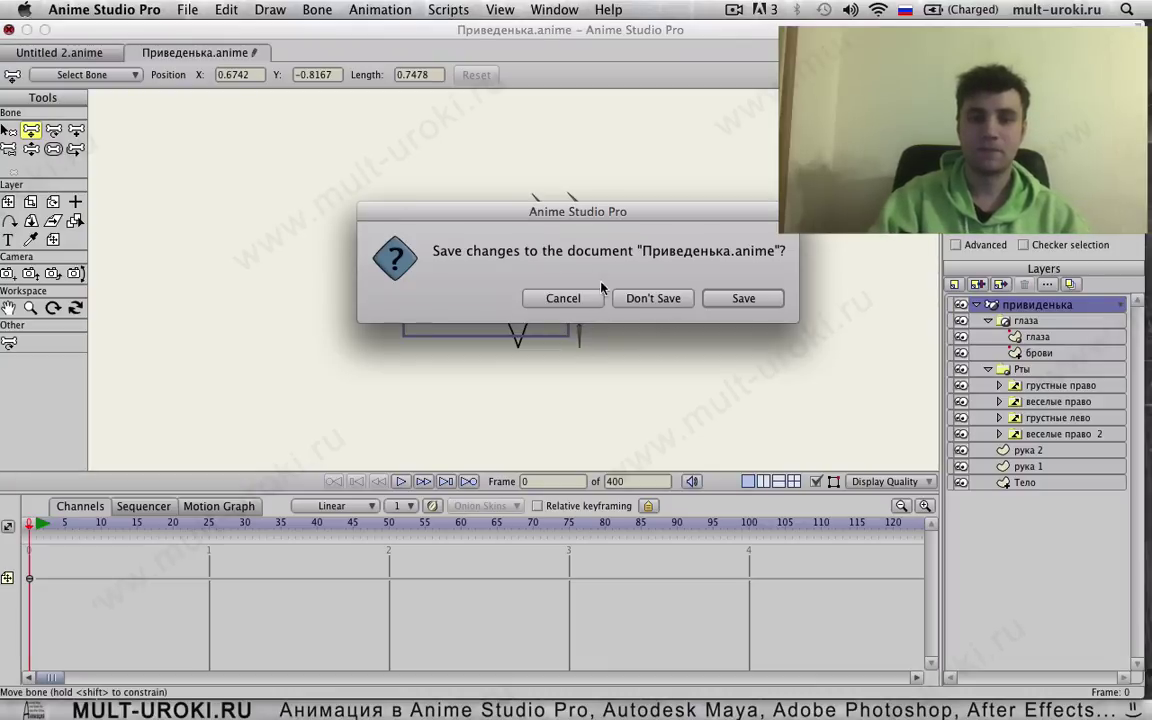
left_click(588, 302)
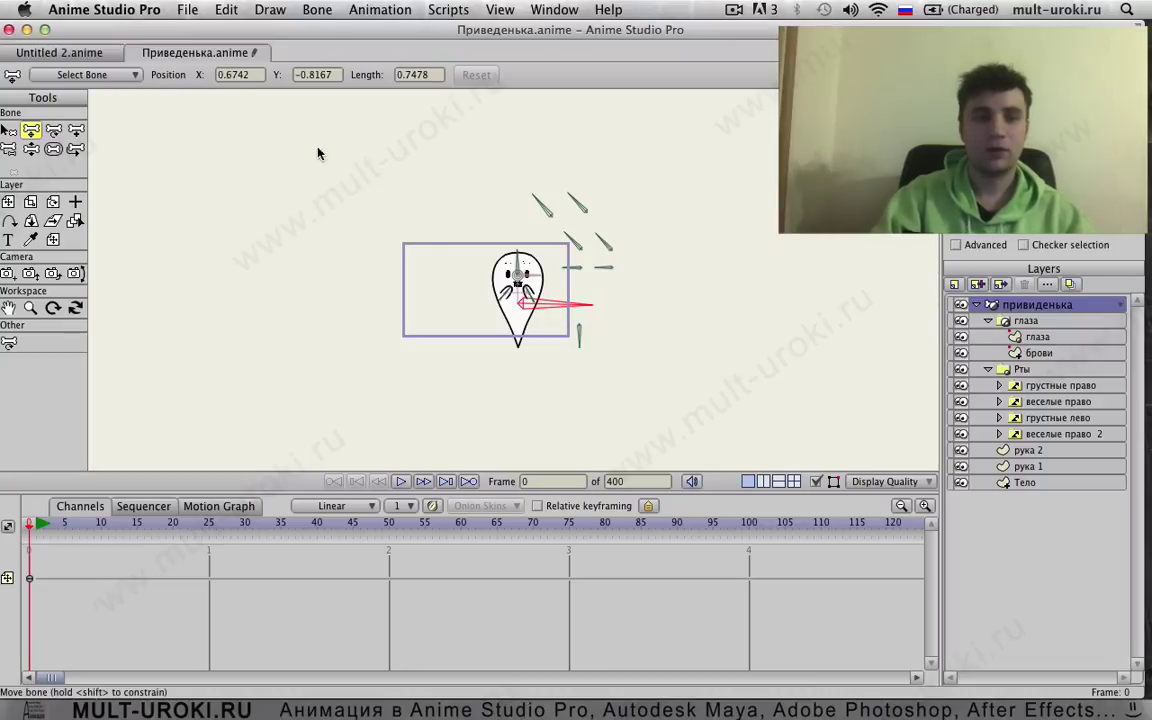
left_click(134, 54)
left_click(640, 298)
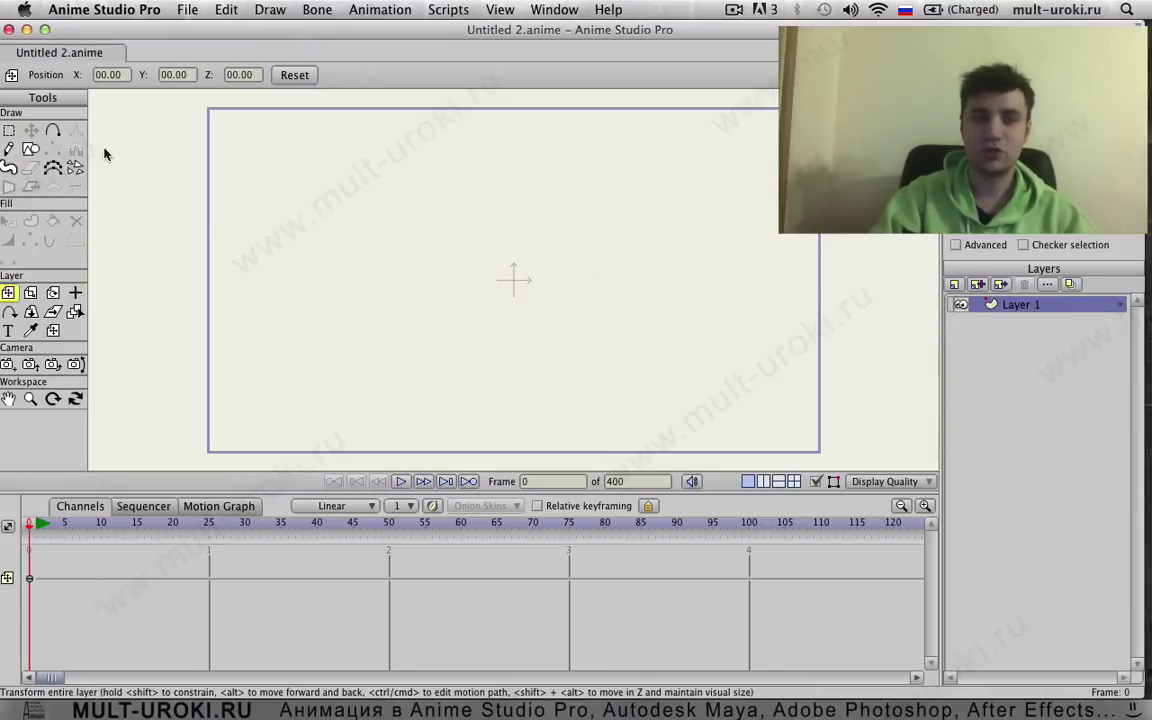
- Draw a white rectangle covering most of the frame on Layer 1 of Untitled 2.anime
left_click(30, 148)
mouse_move(278, 150)
left_mouse_down()
mouse_move(874, 393)
mouse_move(735, 401)
left_mouse_up()
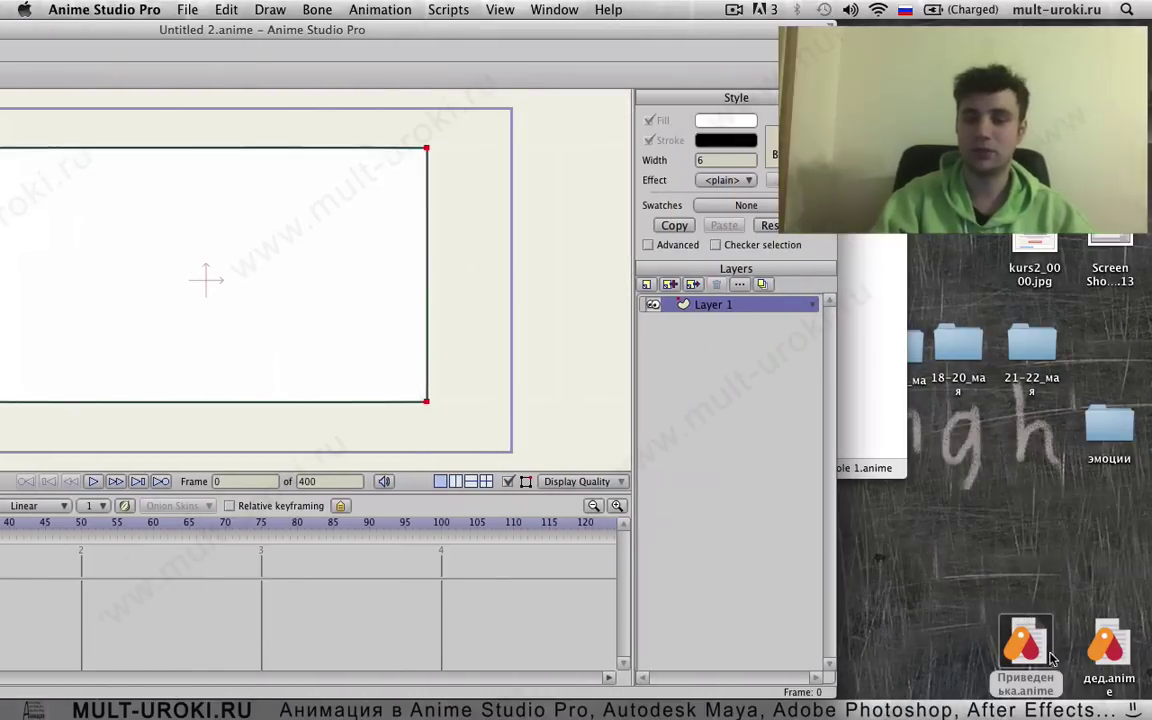
- Import the привиденька character into the scene from the desktop file Приведенька.anime
left_click_drag(1049, 658, 278, 246)
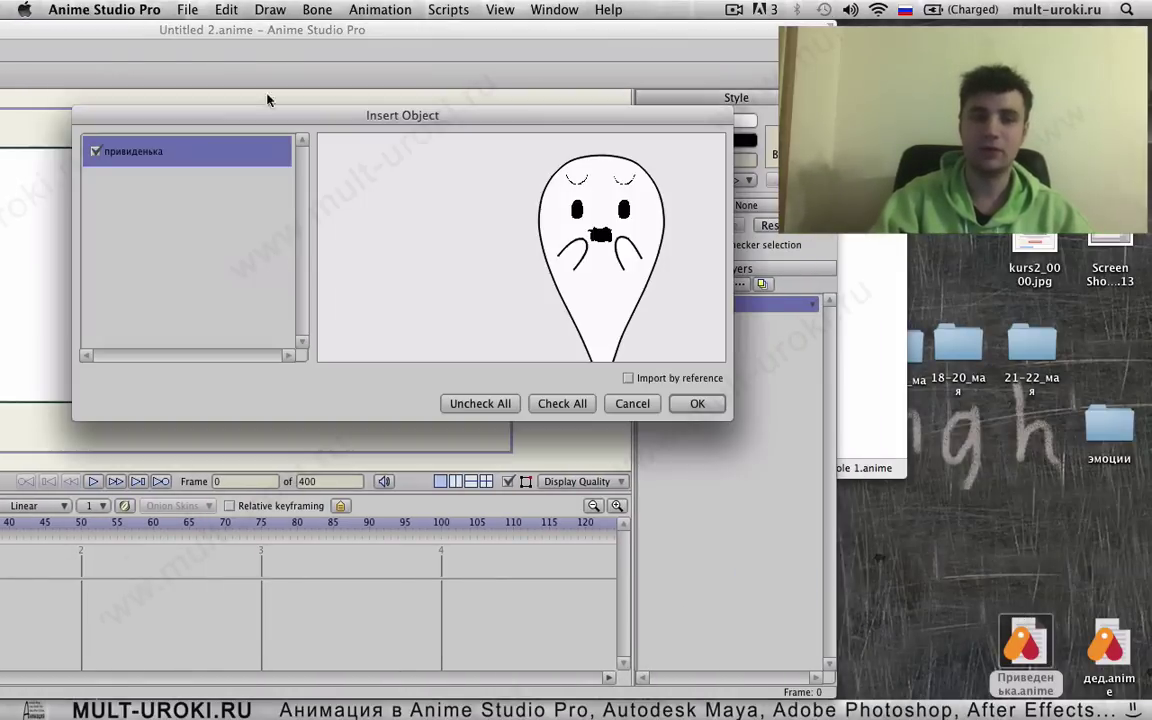
left_click(697, 404)
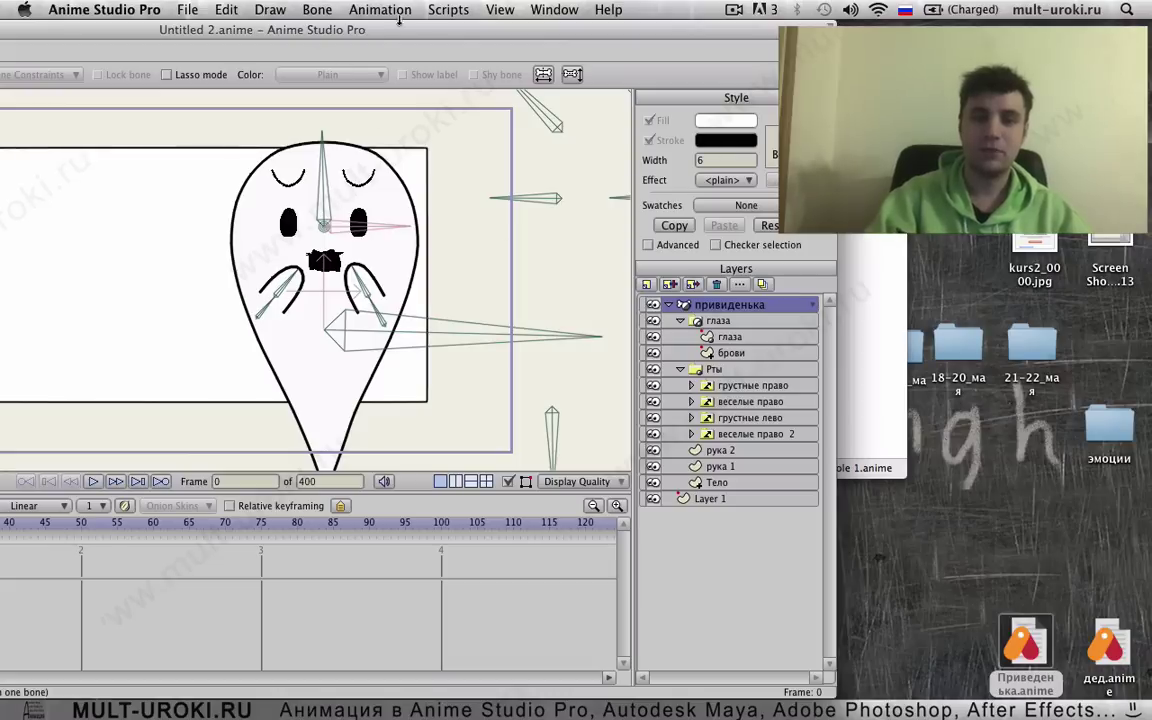
left_click_drag(437, 40, 738, 40)
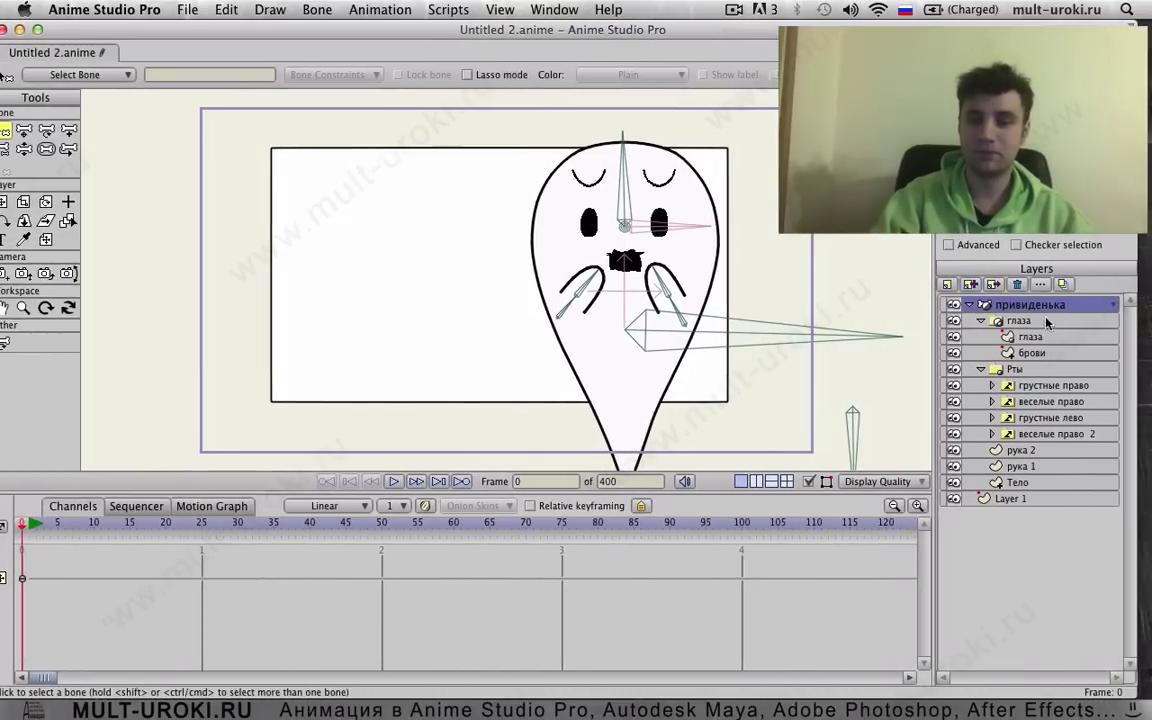
- Delete the vertical face bone from the imported привиденька rig
left_click(1029, 323)
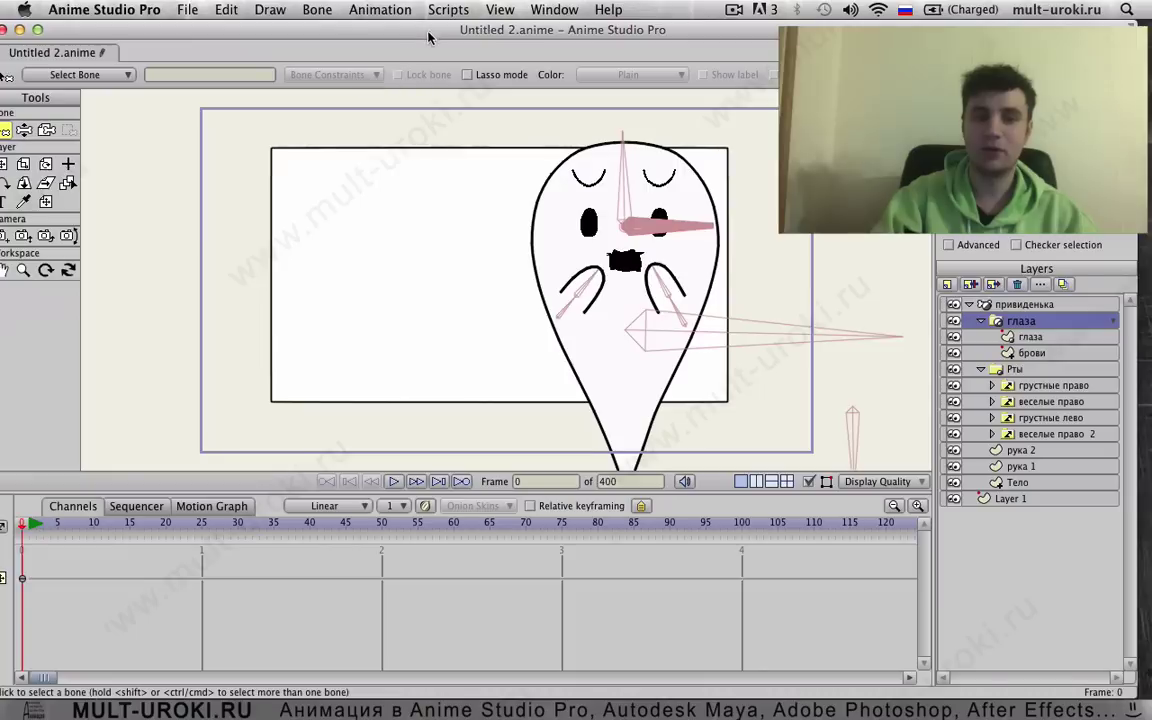
left_click_drag(431, 31, 442, 31)
left_click(1080, 307)
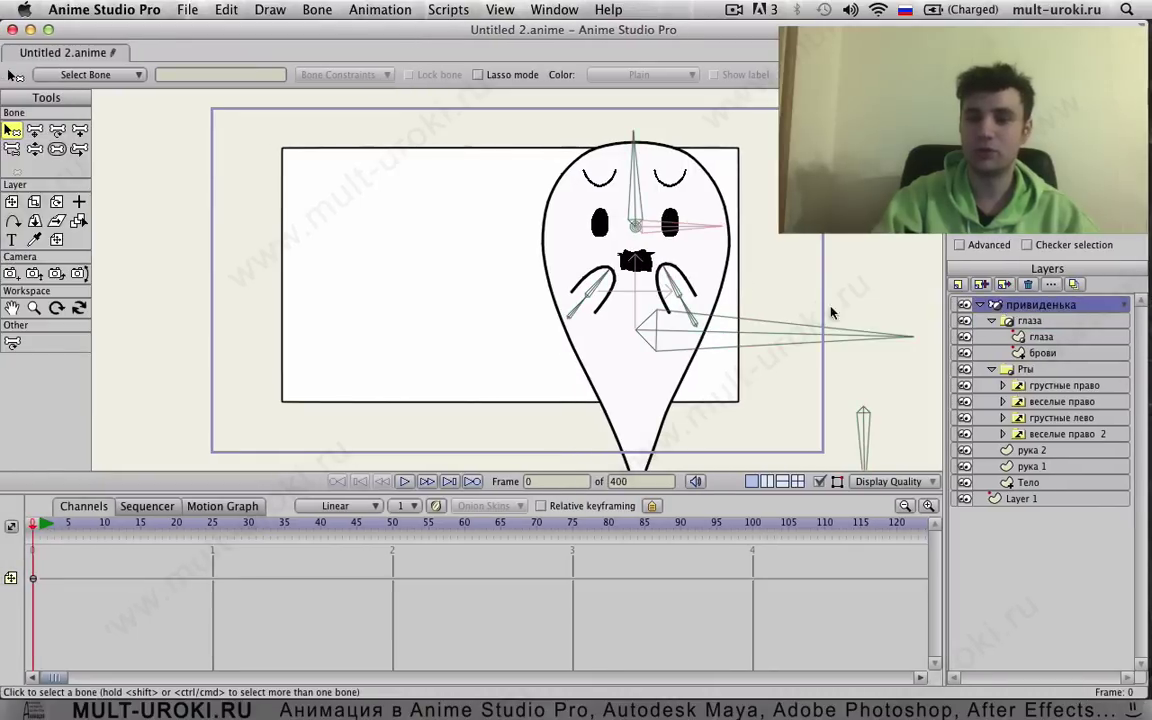
left_click(637, 214)
key("Delete")
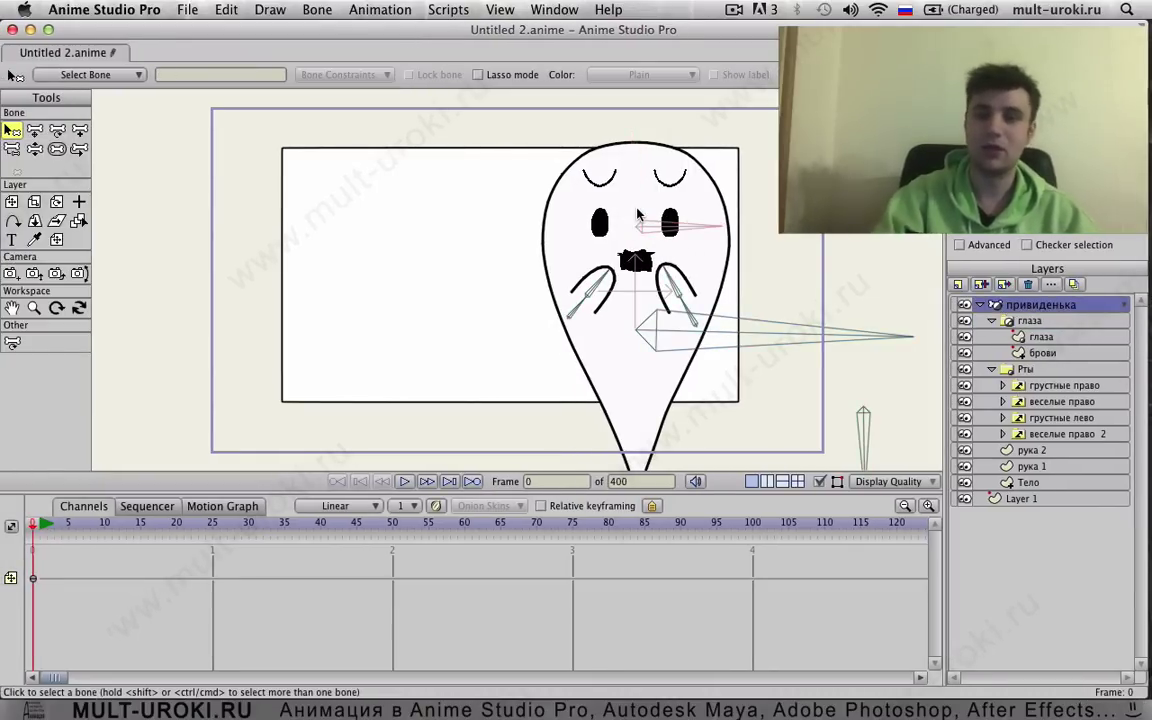
scroll(637, 214, "down", 5)
scroll(638, 148, "up", 5)
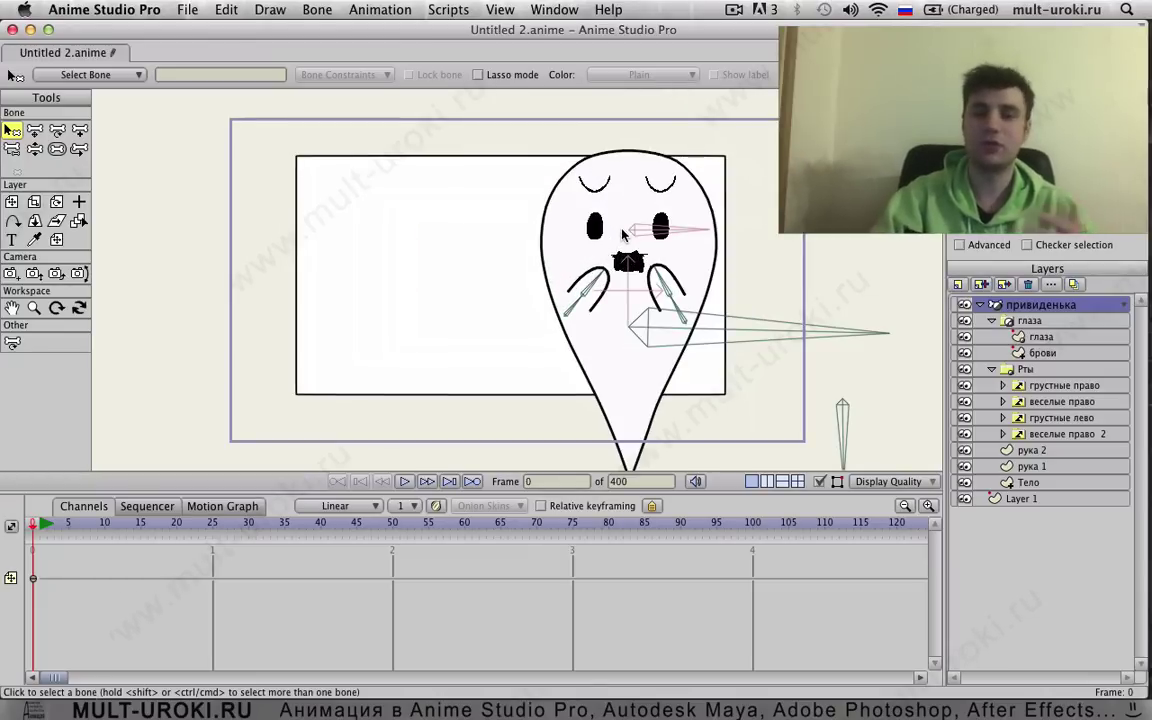
scroll(626, 228, "down", 2)
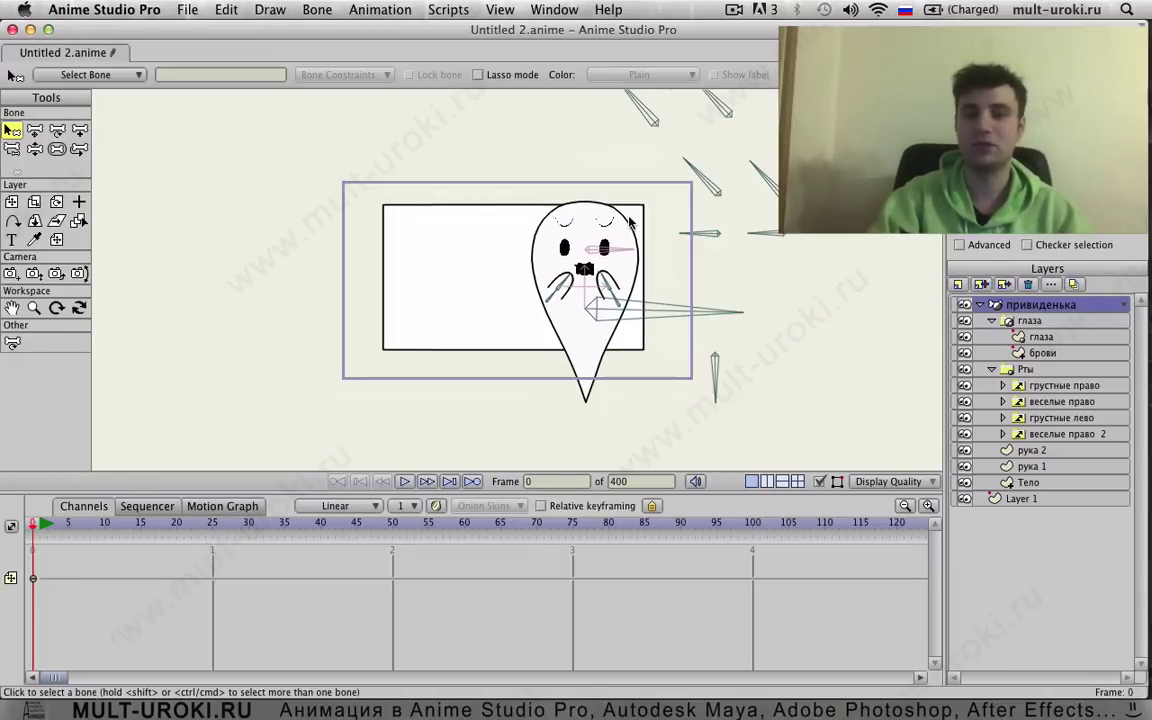
scroll(626, 225, "up", 1)
left_click_drag(622, 224, 581, 256)
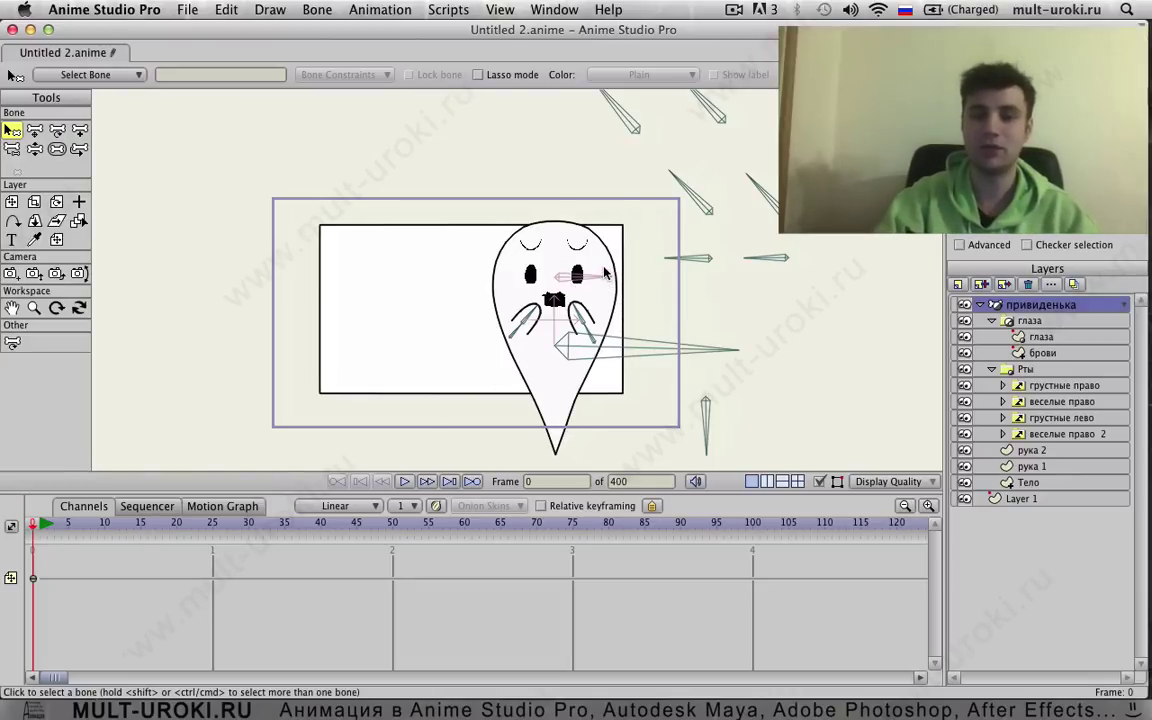
scroll(633, 233, "up", 1)
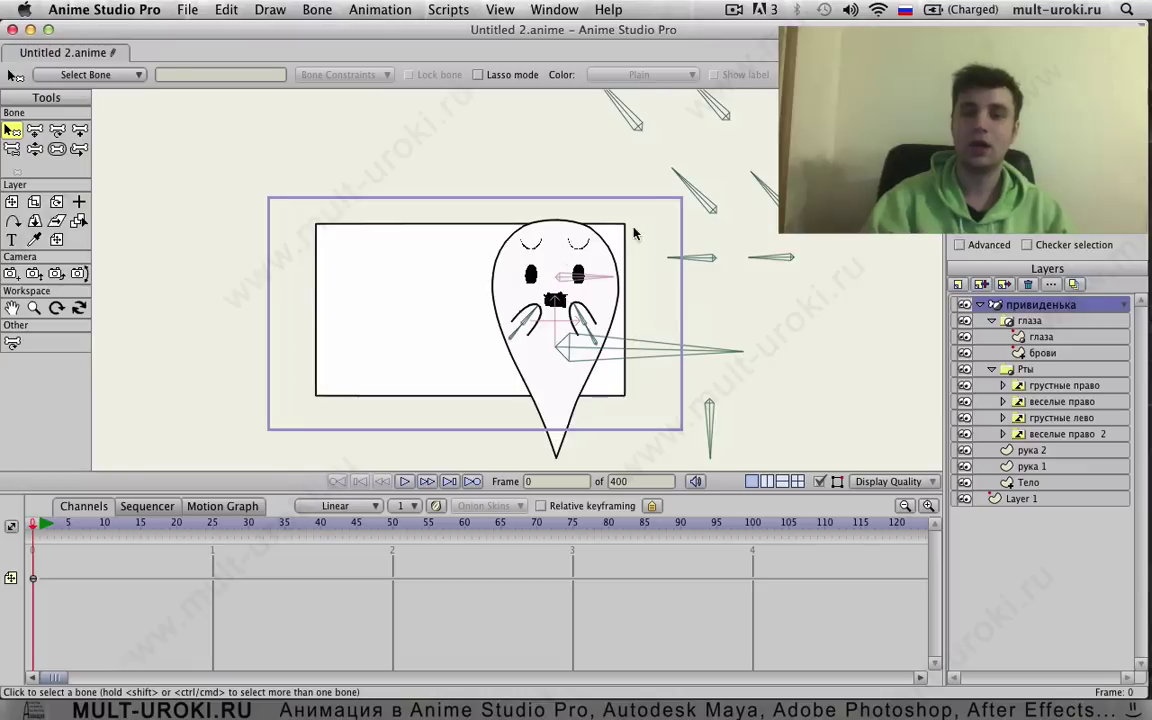
scroll(633, 233, "up", 1)
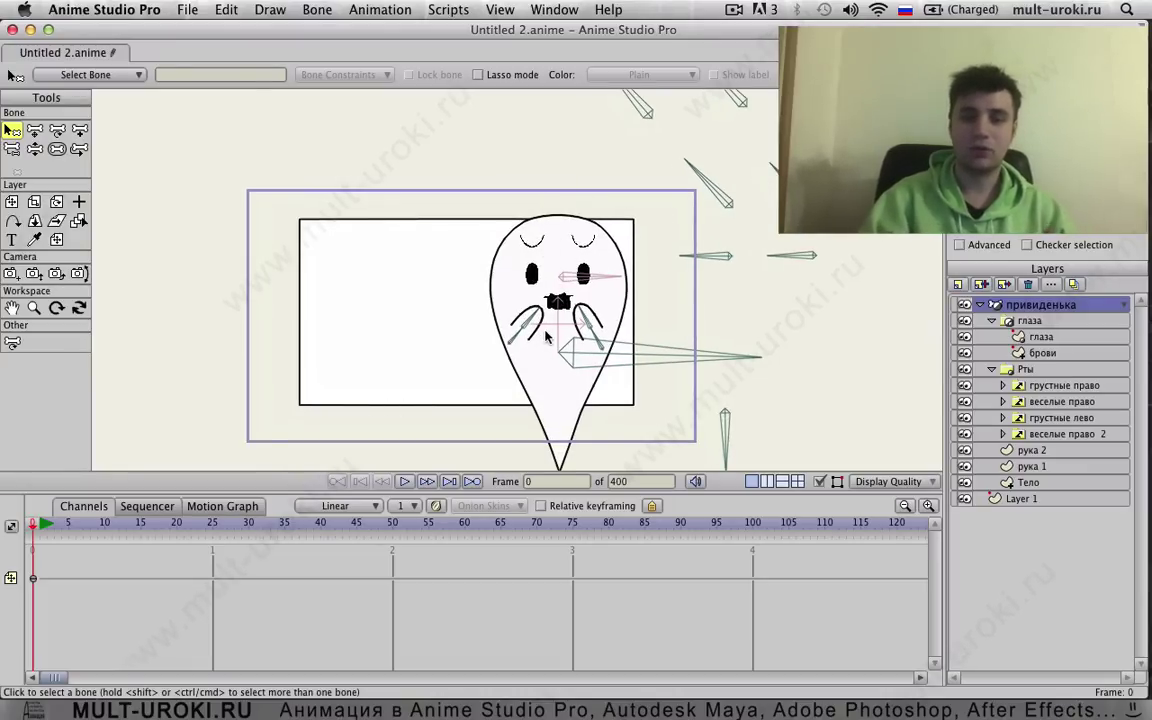
scroll(622, 262, "down", 3)
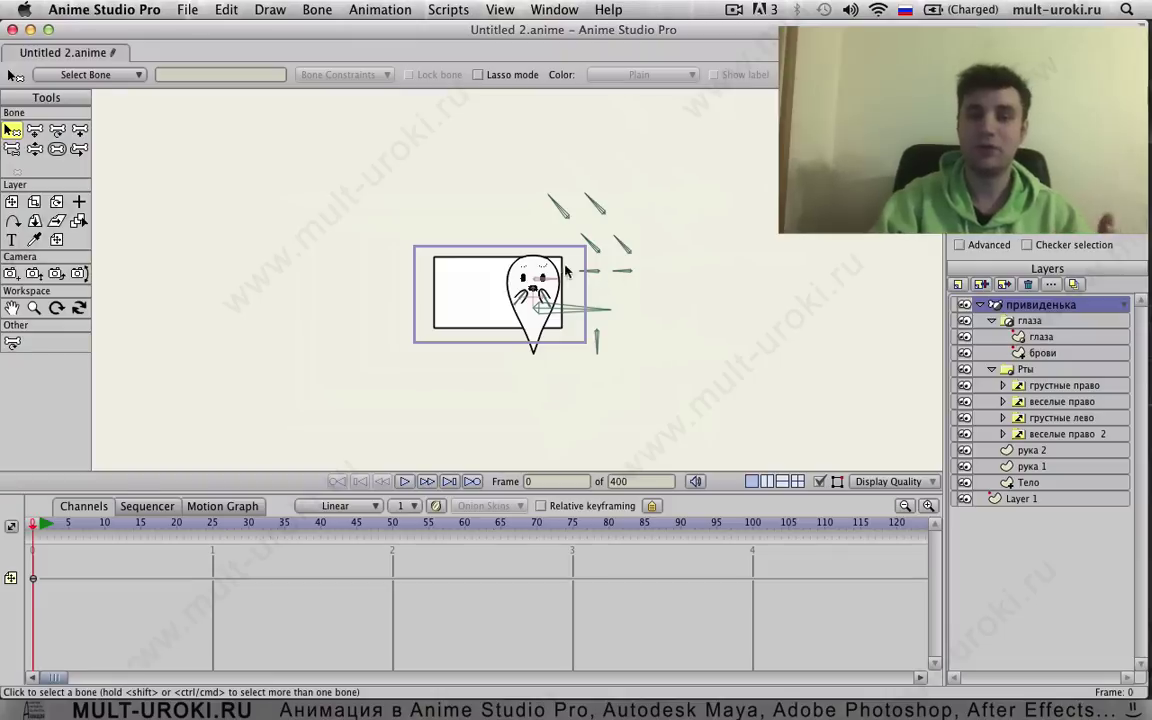
scroll(612, 275, "up", 2)
- Delete the глаза group and the whole привиденька layer from the scene, leaving only Layer 1
left_click(1032, 319)
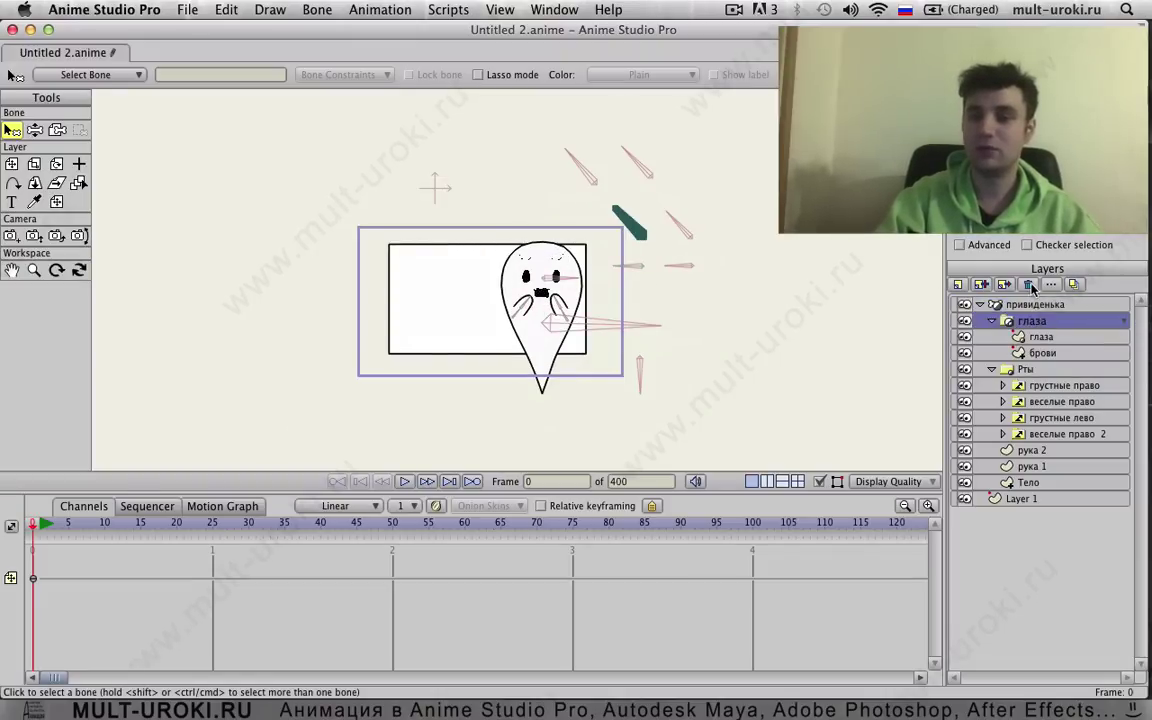
left_click(1029, 286)
left_click_drag(1017, 29, 736, 20)
left_click(1016, 304)
left_click(997, 284)
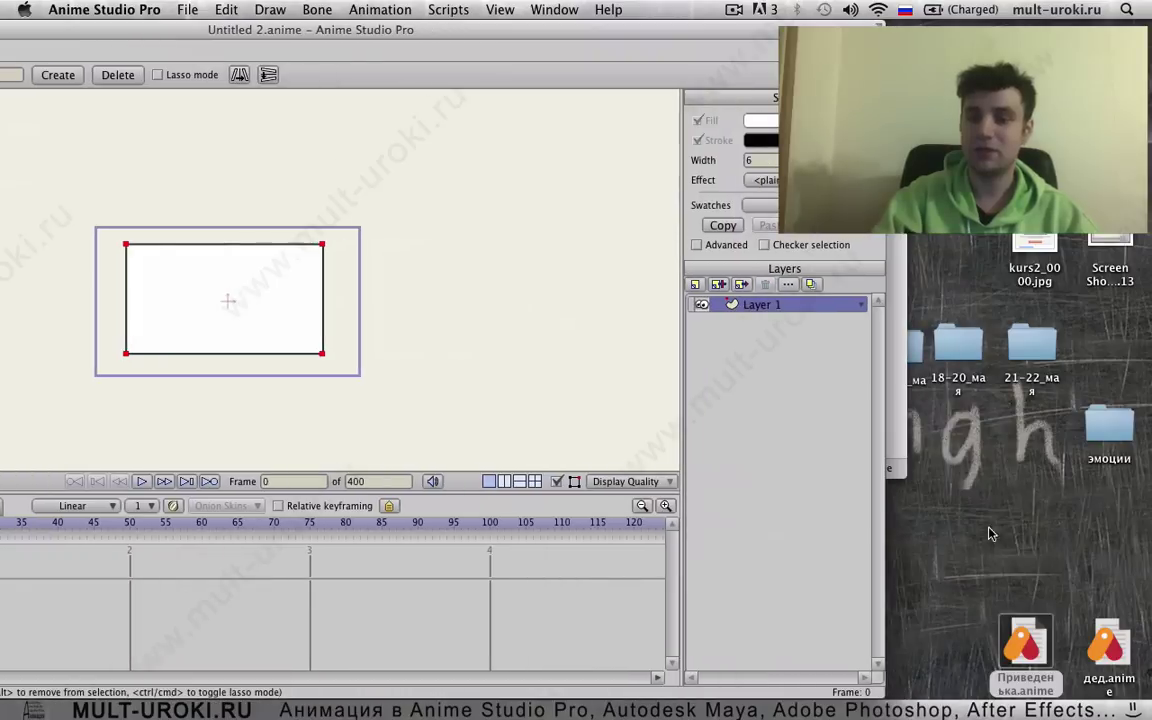
- Insert a fresh copy of the привиденька character into the scene from the desktop file Приведенька.anime
left_click_drag(1025, 642, 296, 329)
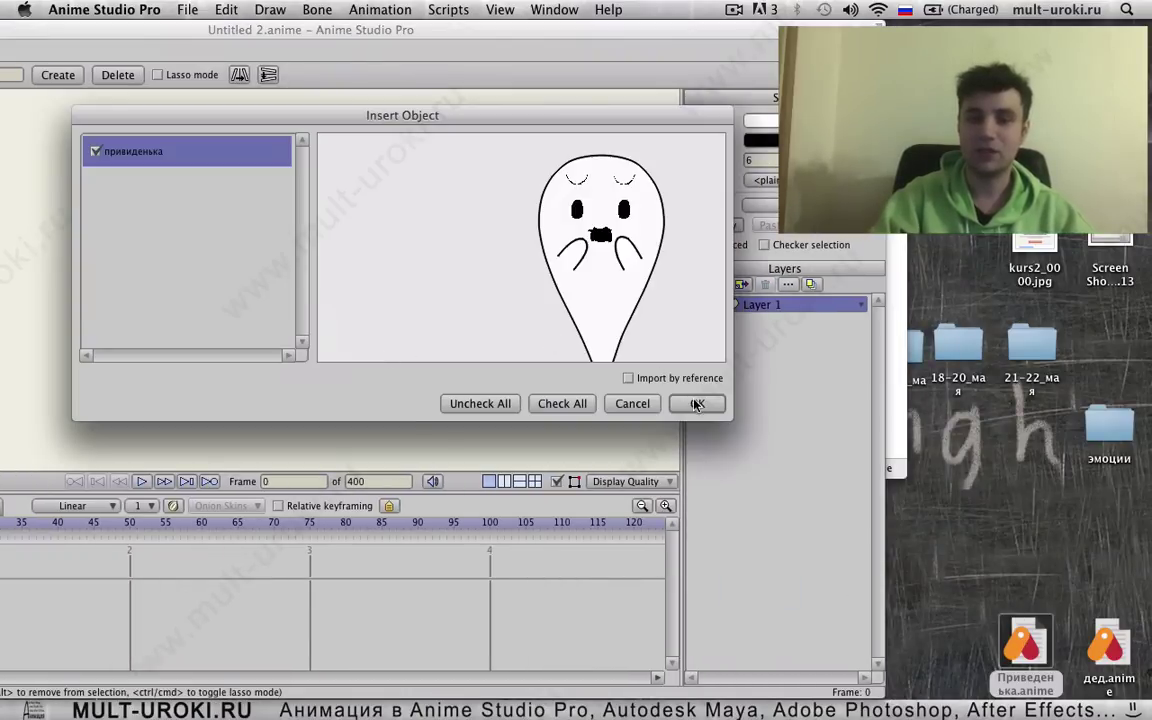
left_click(697, 403)
left_click(1028, 642)
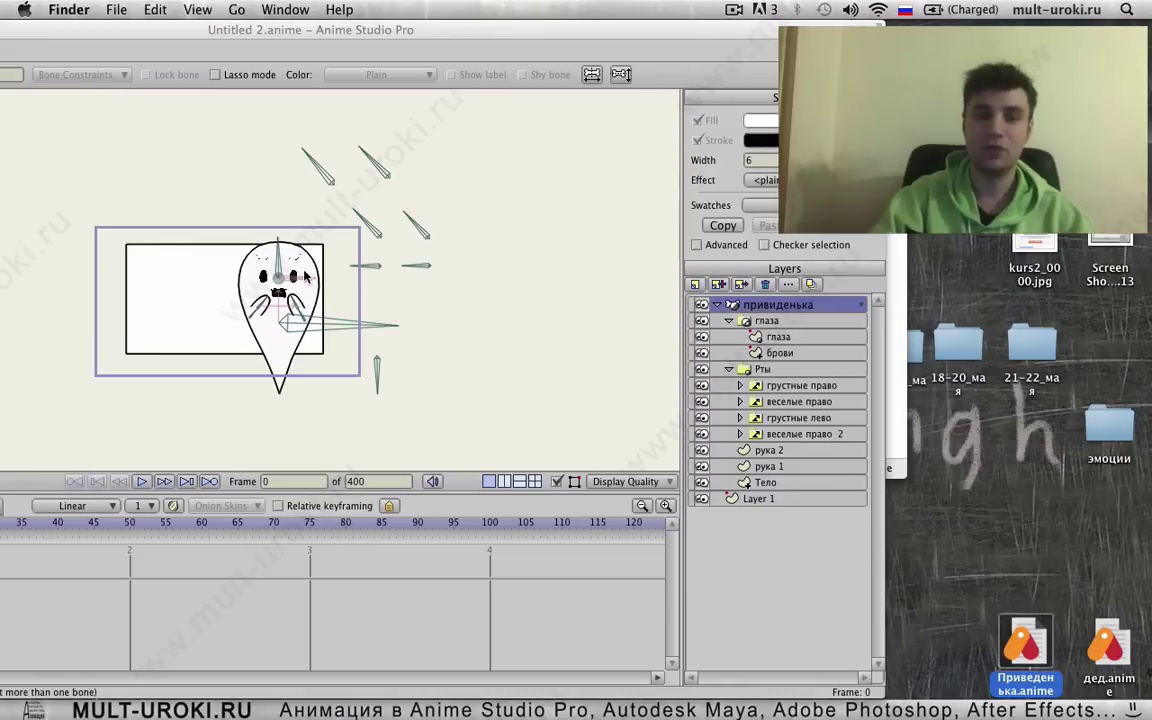
left_click_drag(929, 557, 1041, 663)
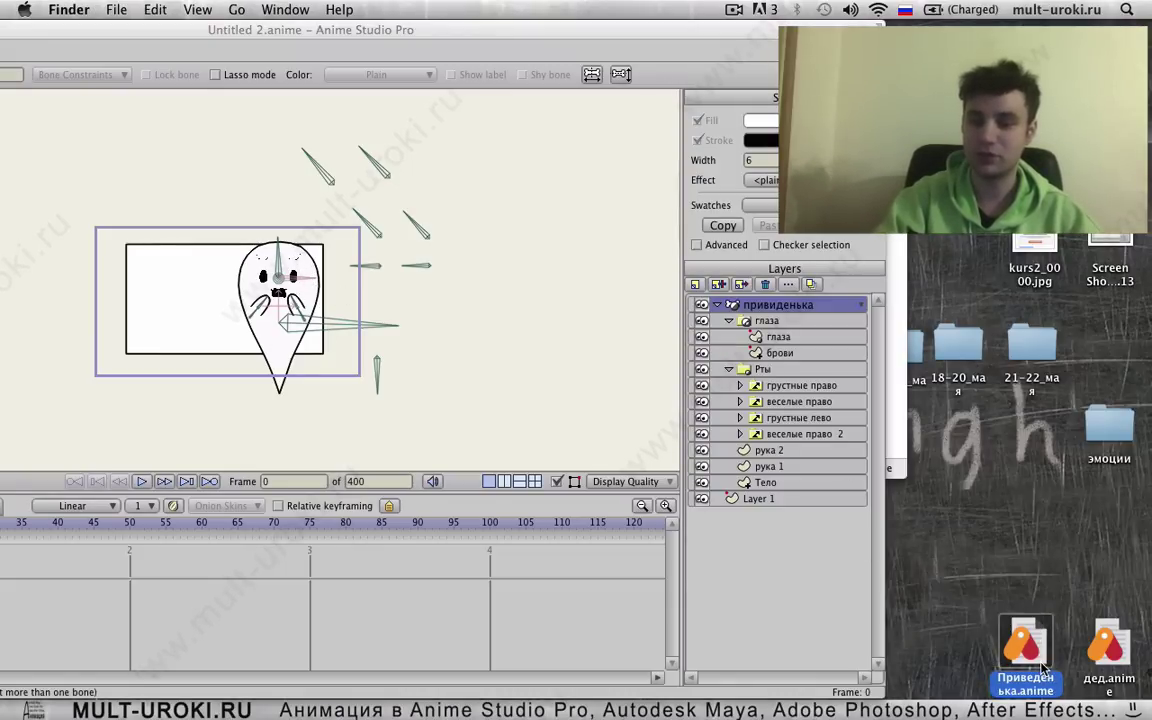
left_click(940, 544)
left_click_drag(281, 33, 568, 25)
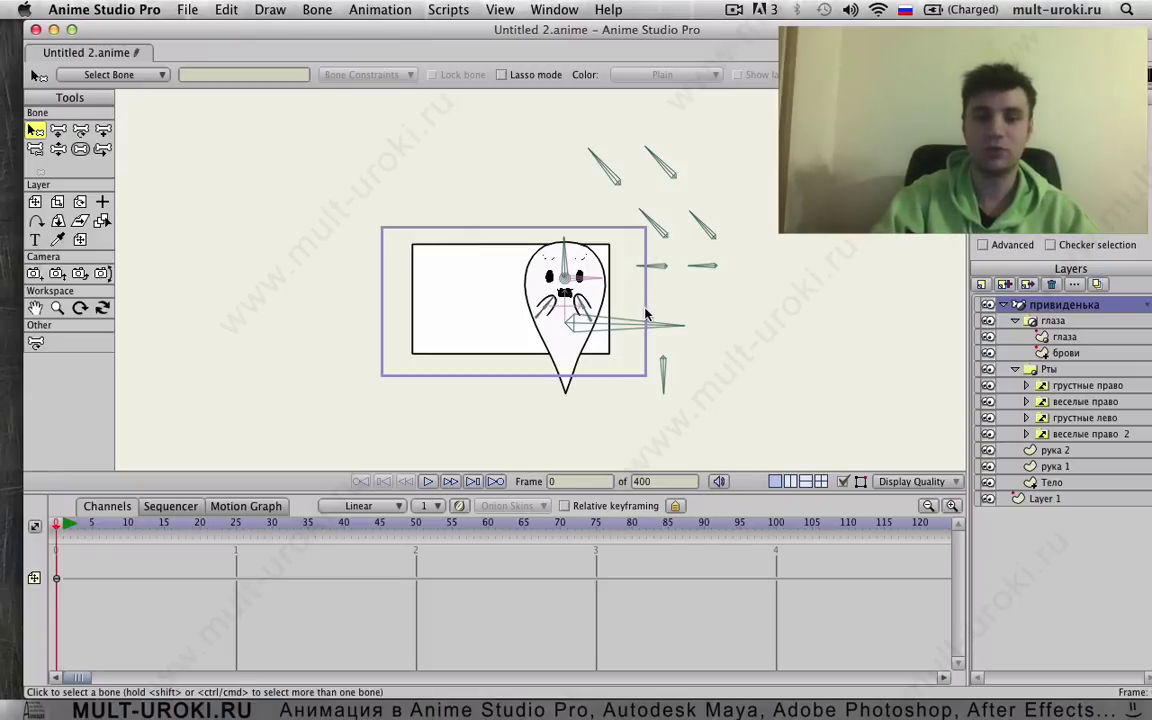
left_click_drag(955, 24, 540, 22)
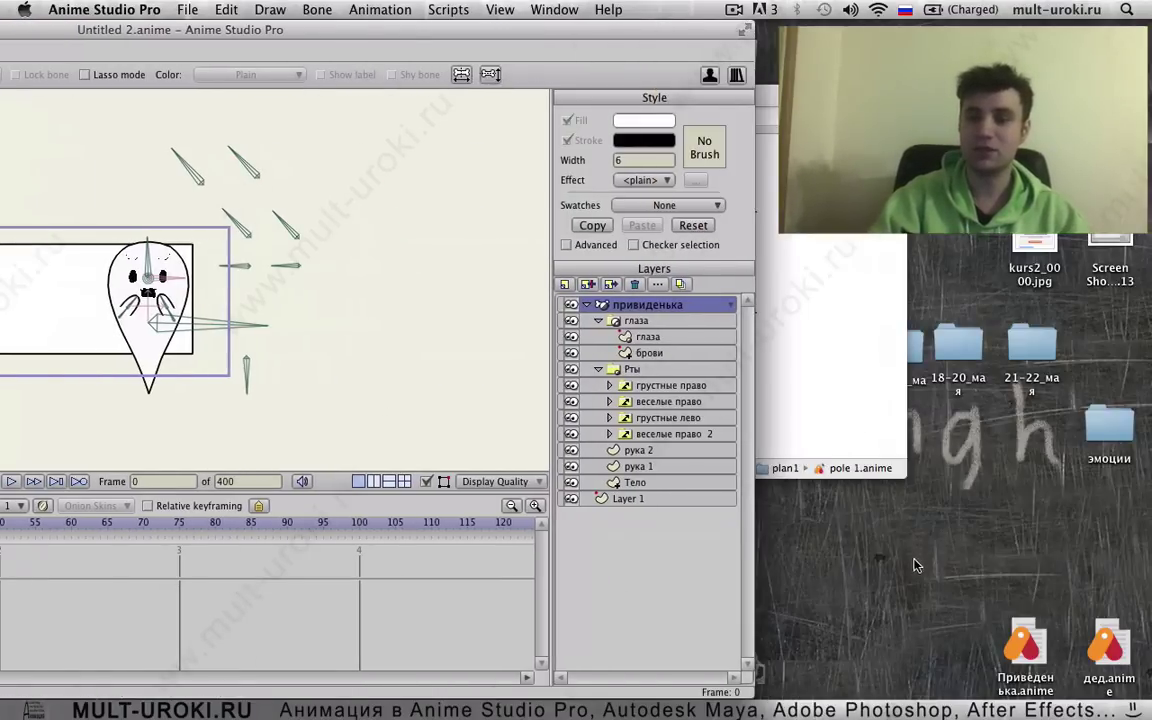
left_click_drag(916, 565, 1146, 668)
left_click_drag(291, 29, 670, 22)
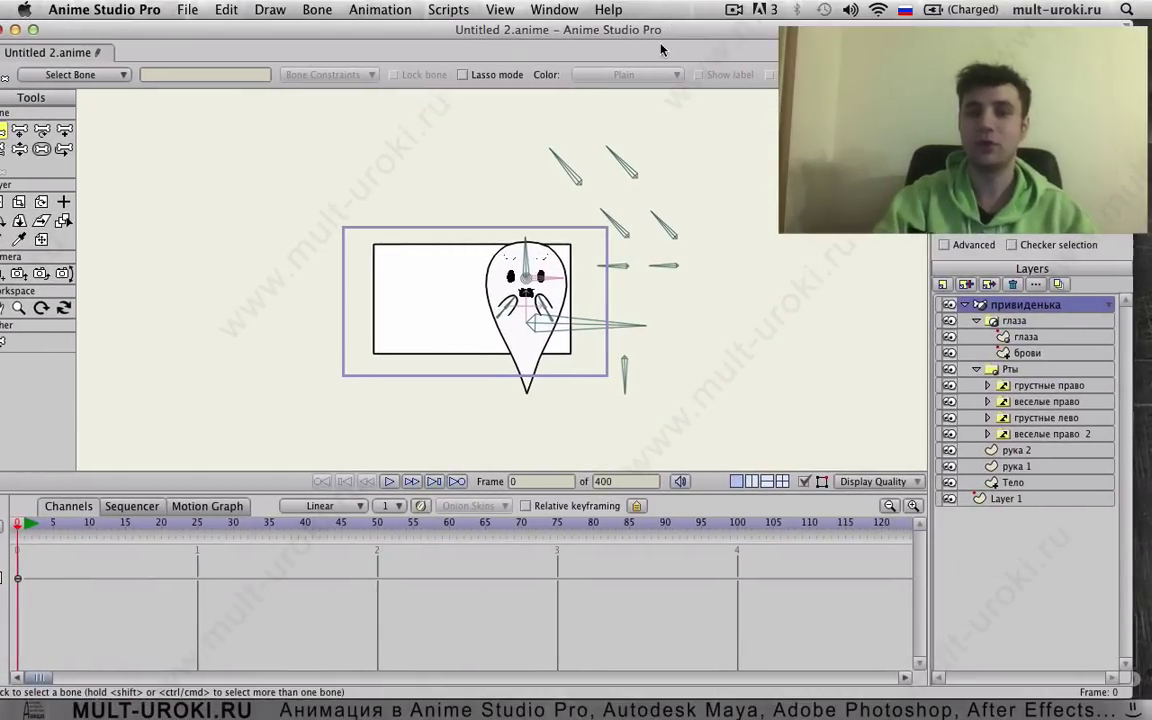
- Switch to Finder and open the dumb folder inside мои персонажи
left_click(17, 96)
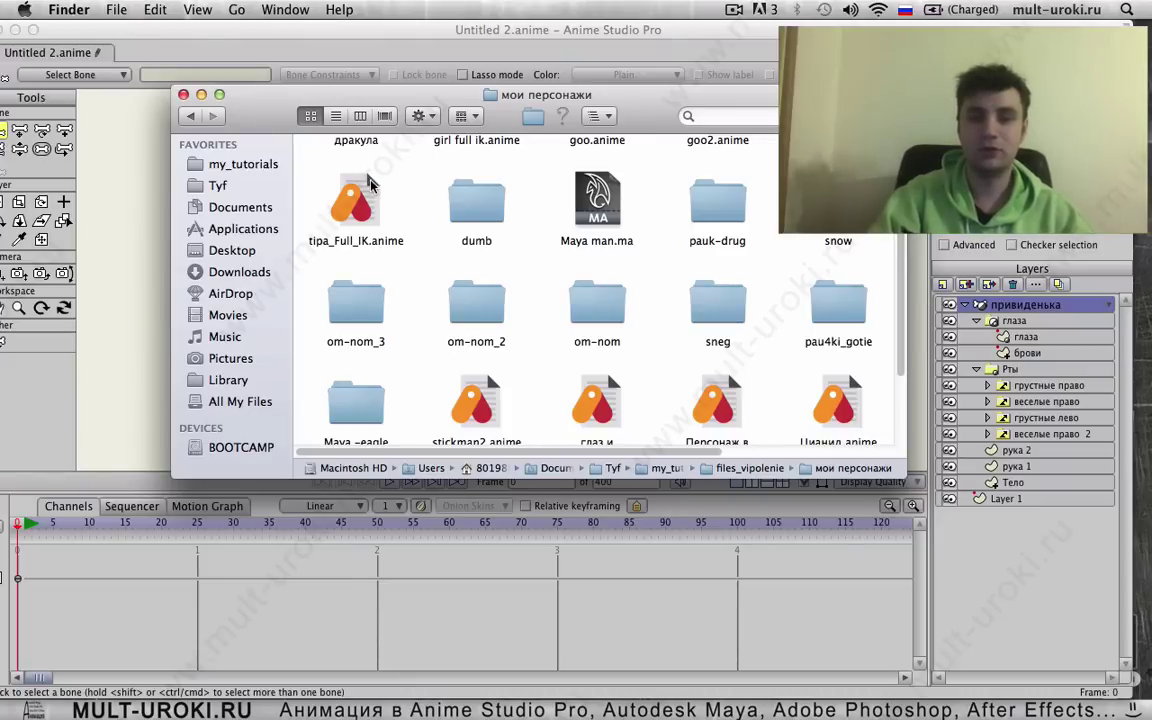
scroll(440, 258, "up", 2)
scroll(494, 287, "down", 1)
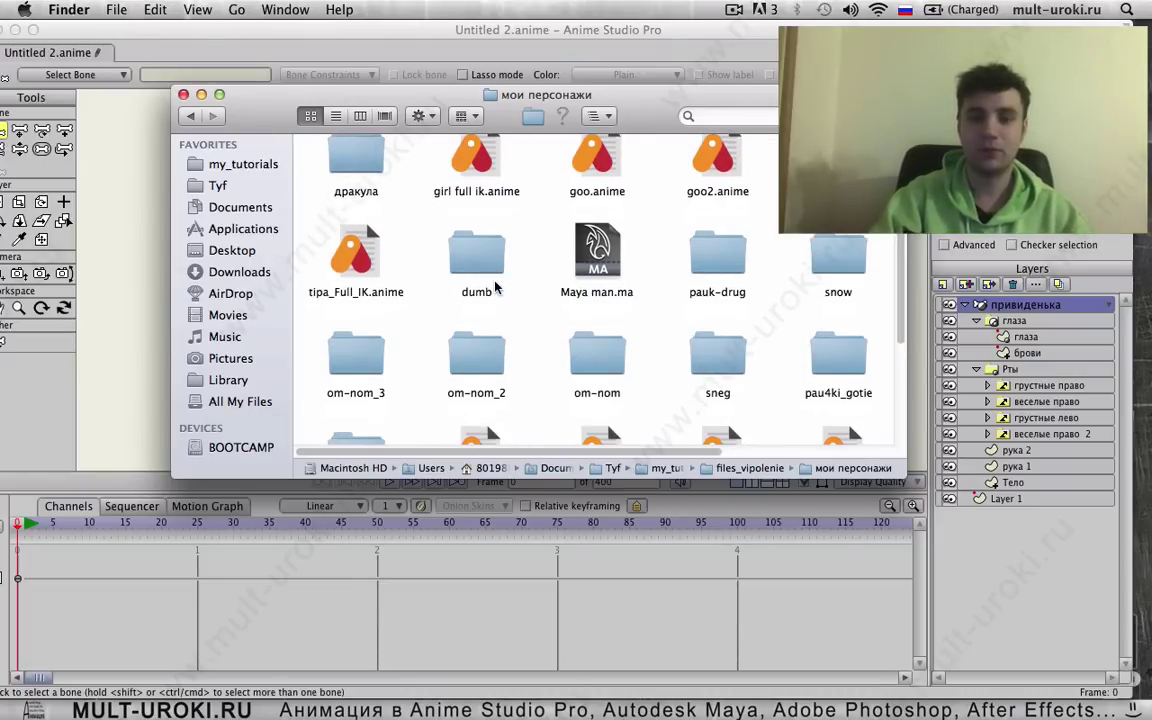
left_click(481, 260)
double_click(481, 260)
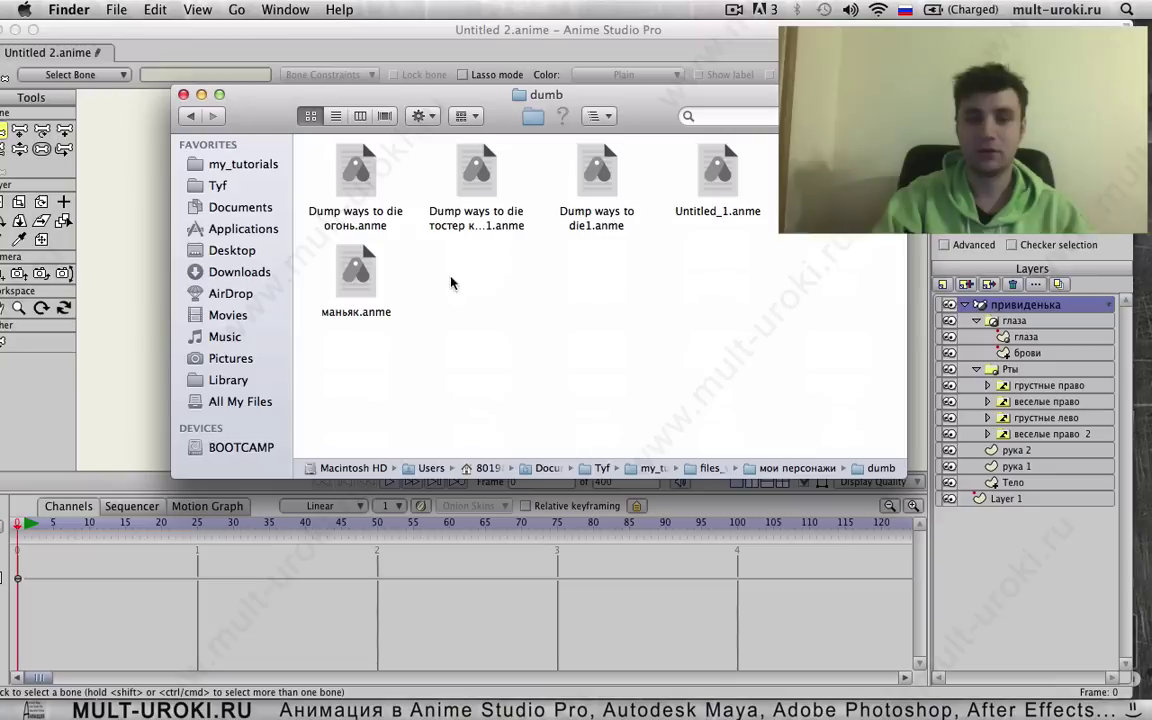
- Insert the концепт character from Dump ways to die огонь.anme into the scene without locating the missing clip0045.avi
left_click(357, 178)
left_click_drag(357, 178, 108, 202)
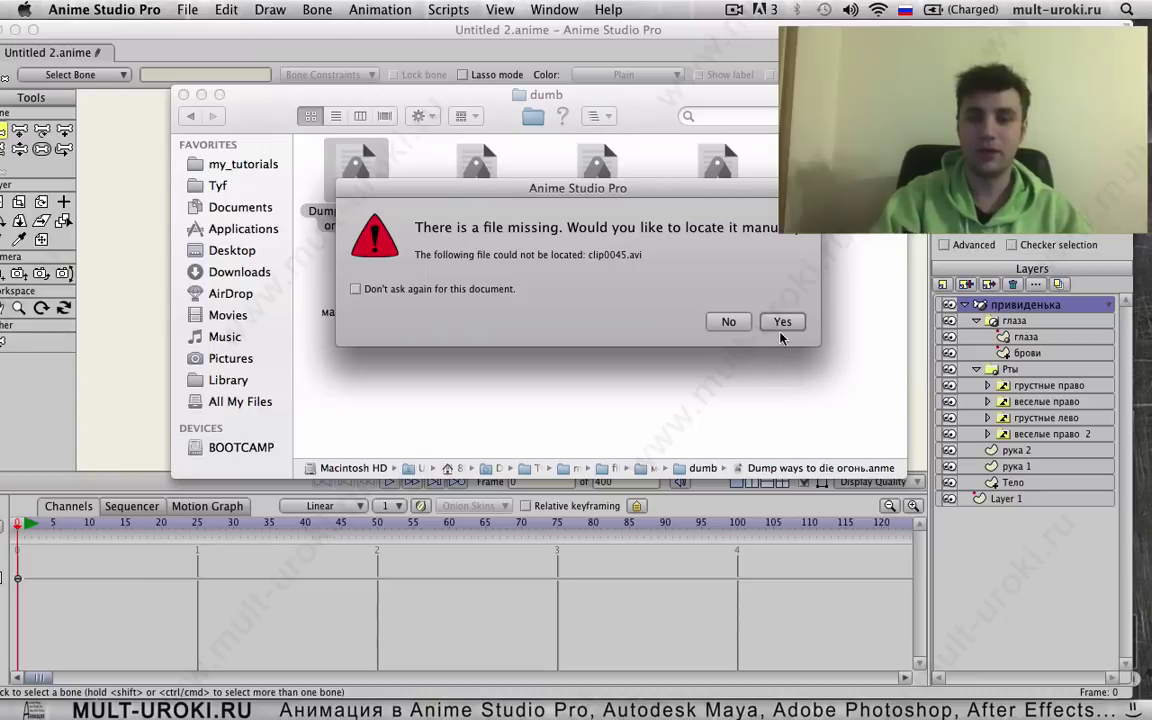
left_click(725, 322)
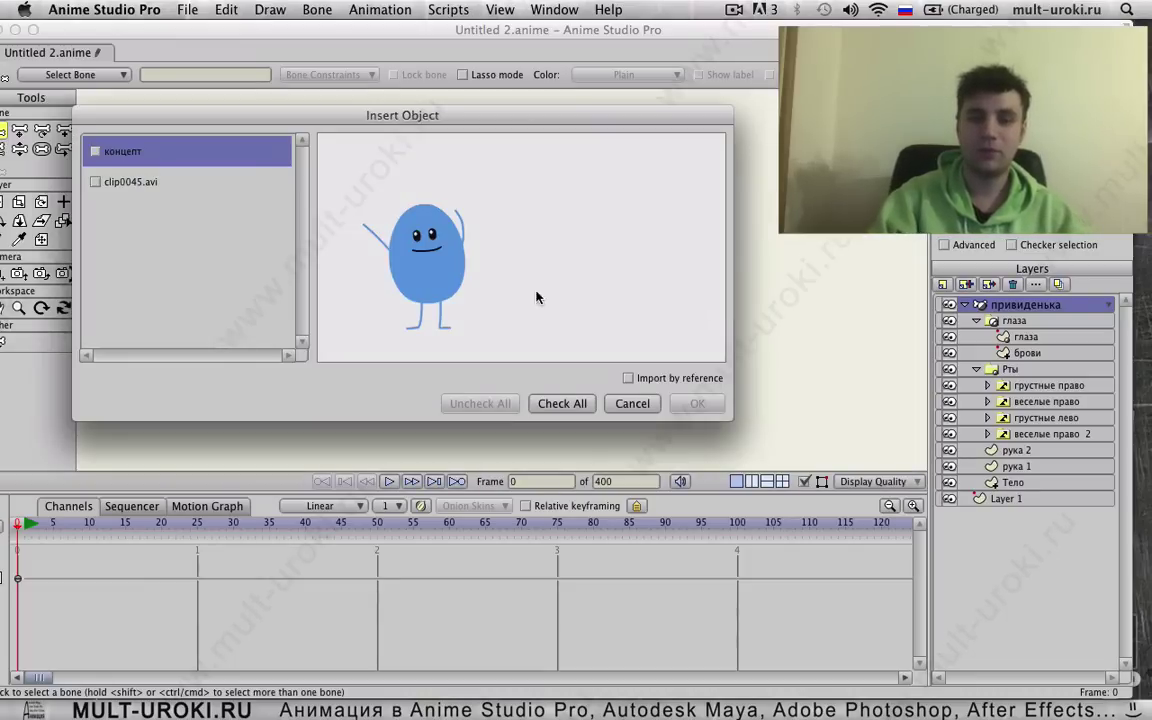
left_click(112, 156)
left_click(697, 403)
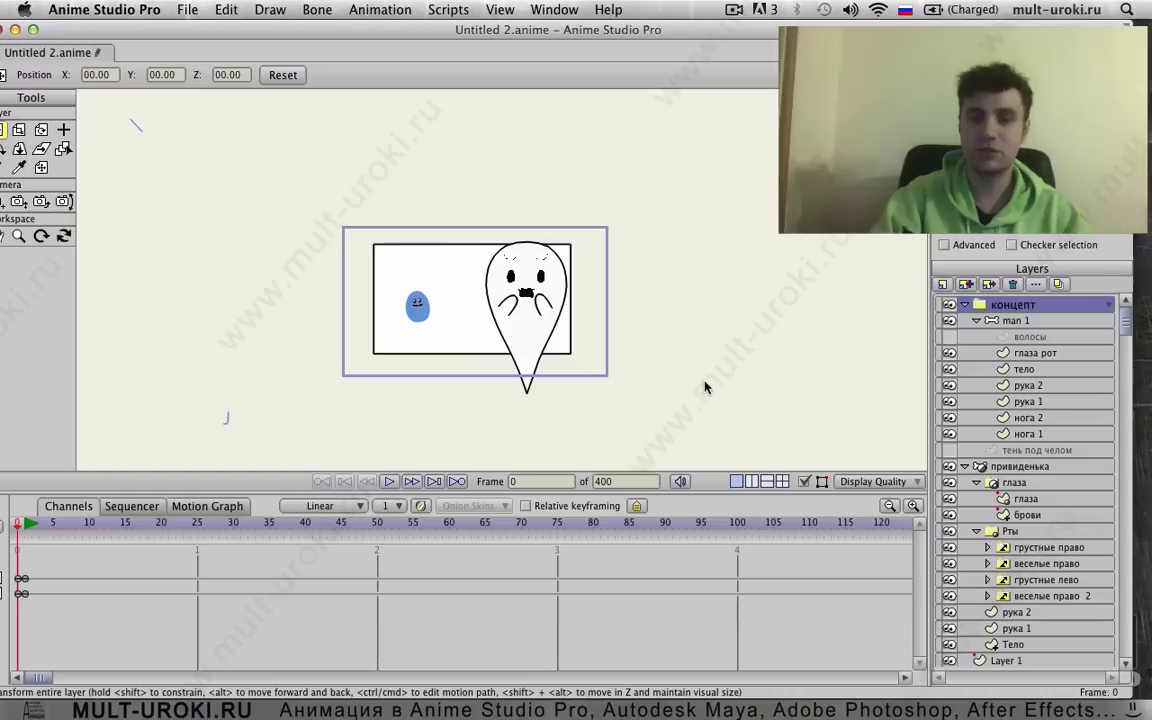
- Make the волосы layer in the концепт group visible and scrub the timeline from frame 1 to frame 294
left_click(24, 524)
scroll(400, 392, "up", 3)
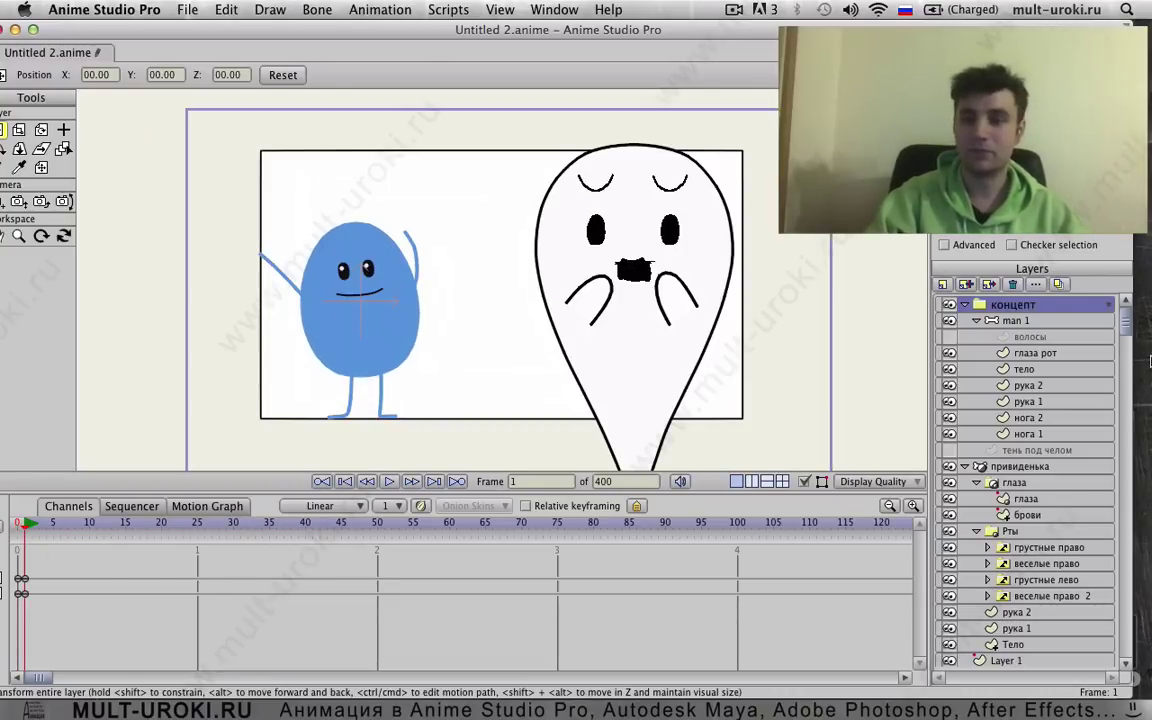
left_click(966, 305)
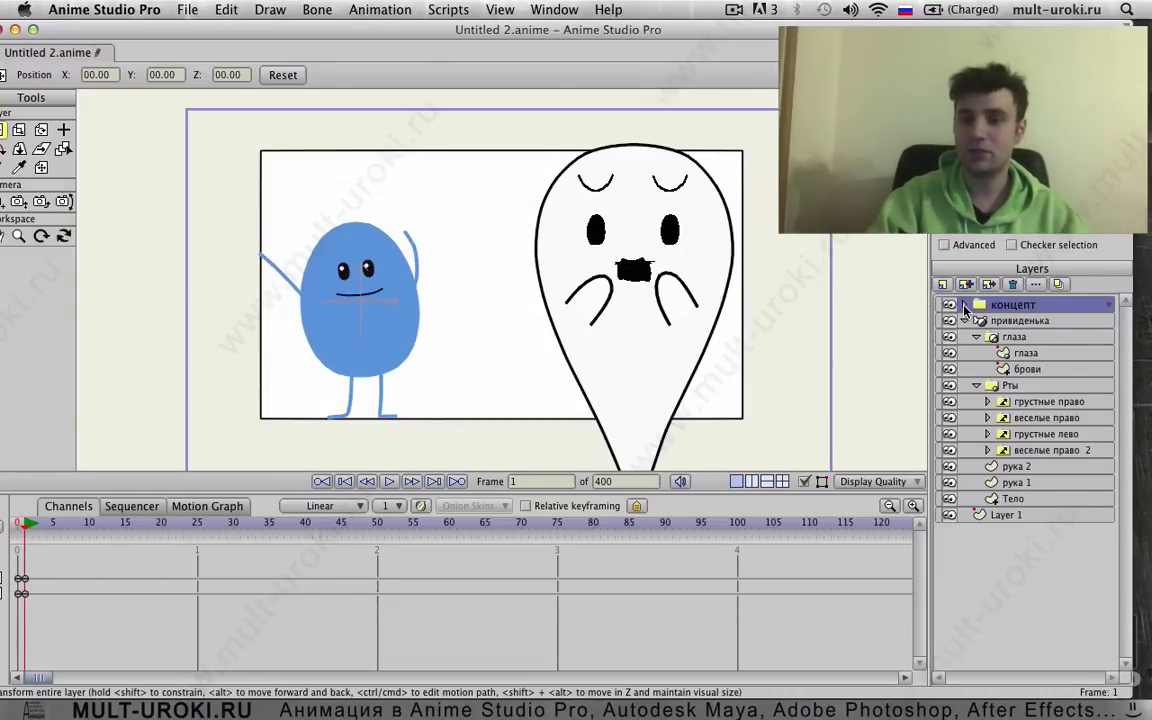
left_click(966, 305)
left_click(949, 338)
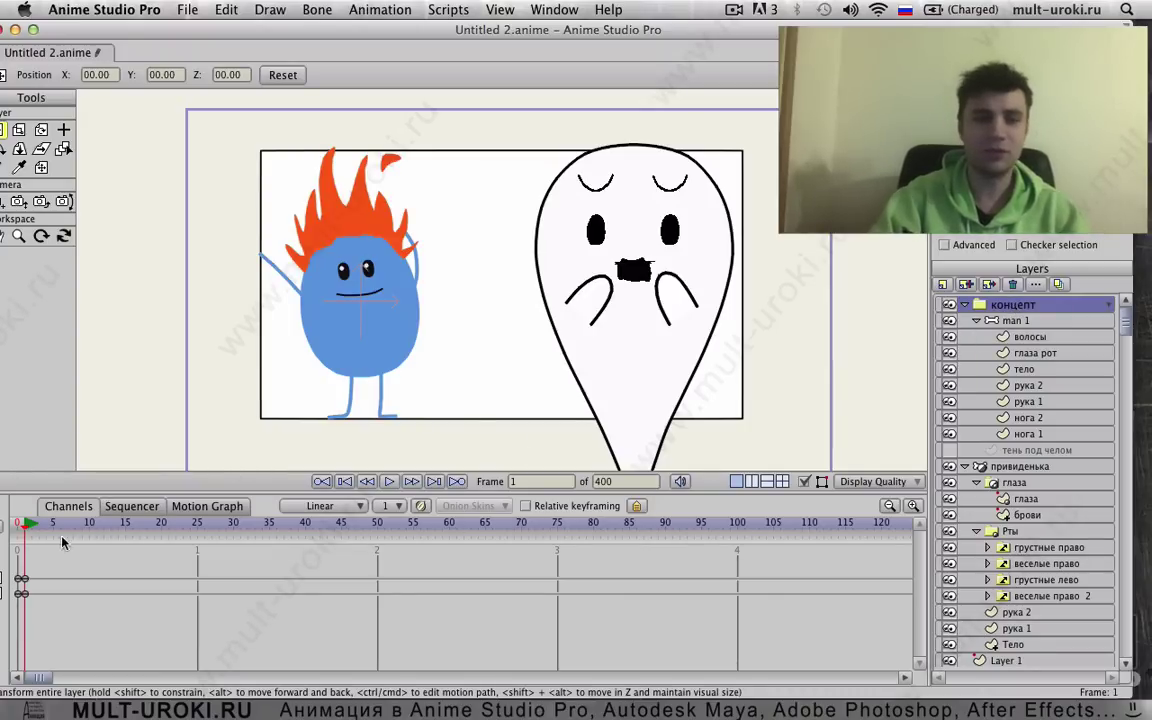
left_click_drag(25, 535, 591, 548)
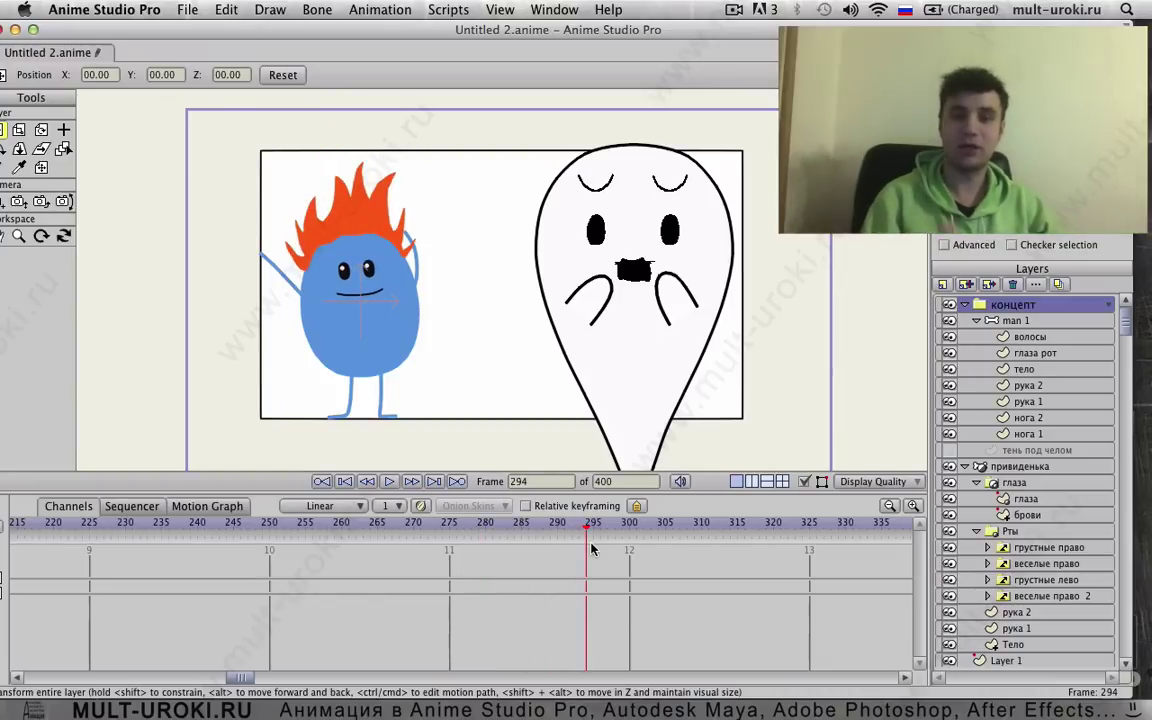